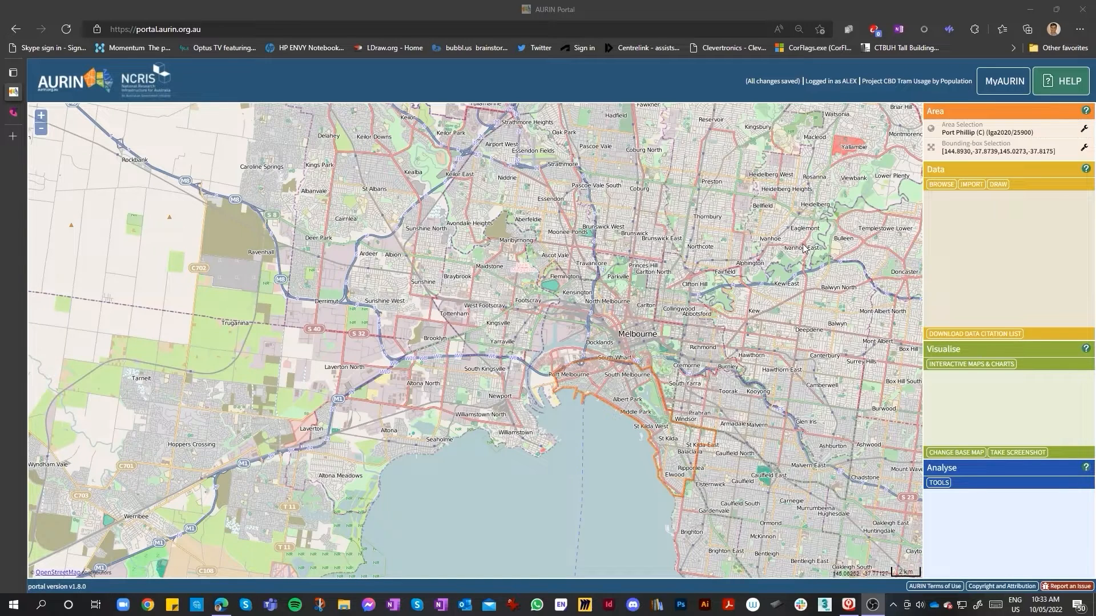
Examine the map around Melbourne's city centre and Port Phillip Bay
{"action": "left_click_drag", "start_coordinate": [822, 251], "coordinate": [714, 273]}
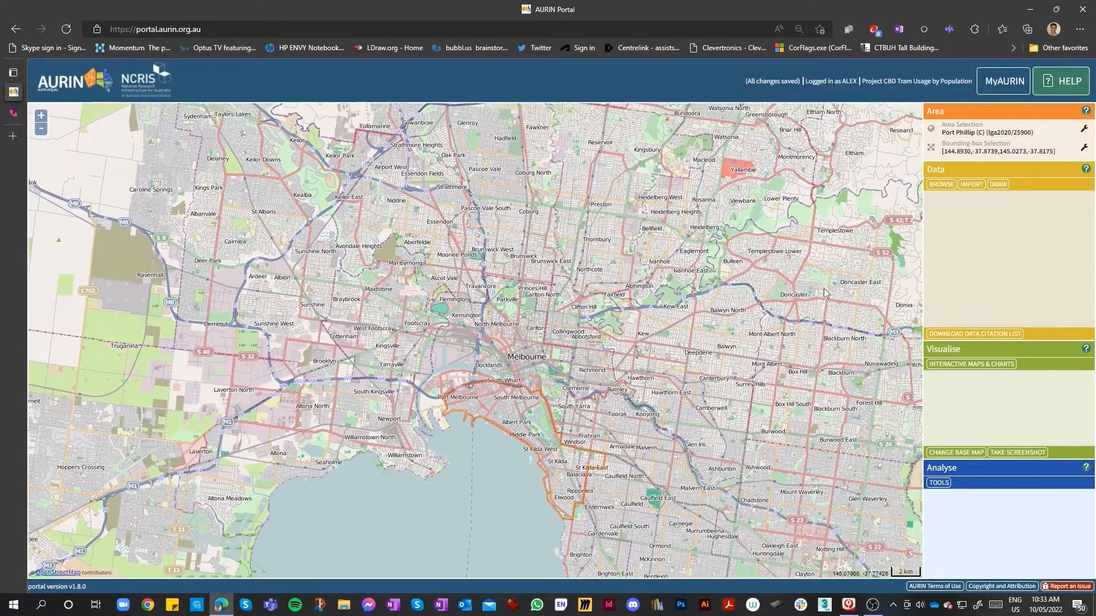
{"action": "left_click_drag", "start_coordinate": [826, 288], "coordinate": [778, 288]}
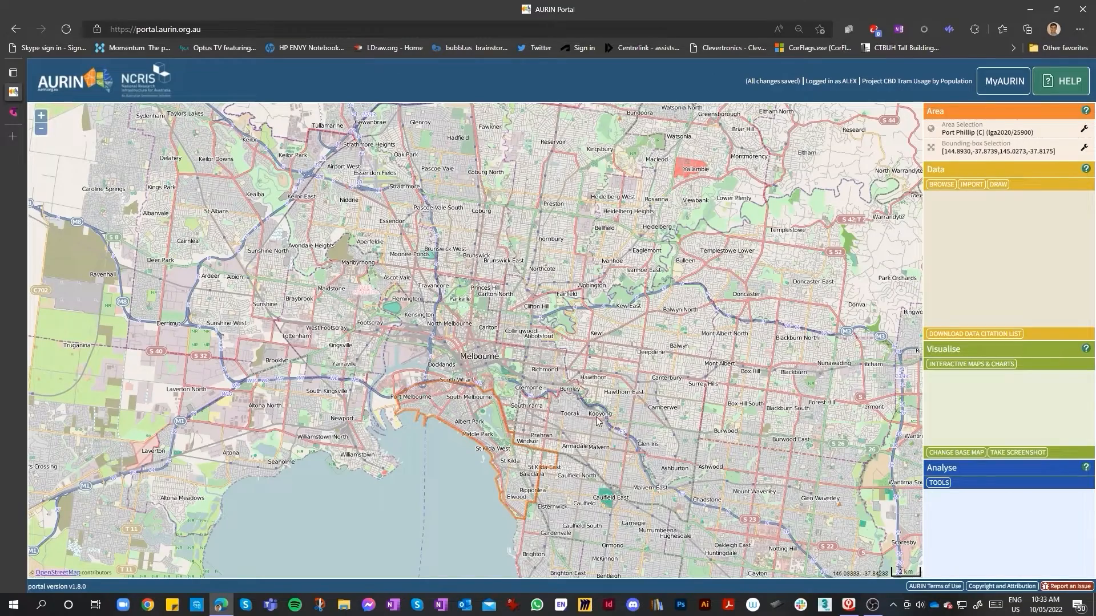
{"action": "scroll", "coordinate": [490, 435], "scroll_direction": "up", "scroll_amount": 2}
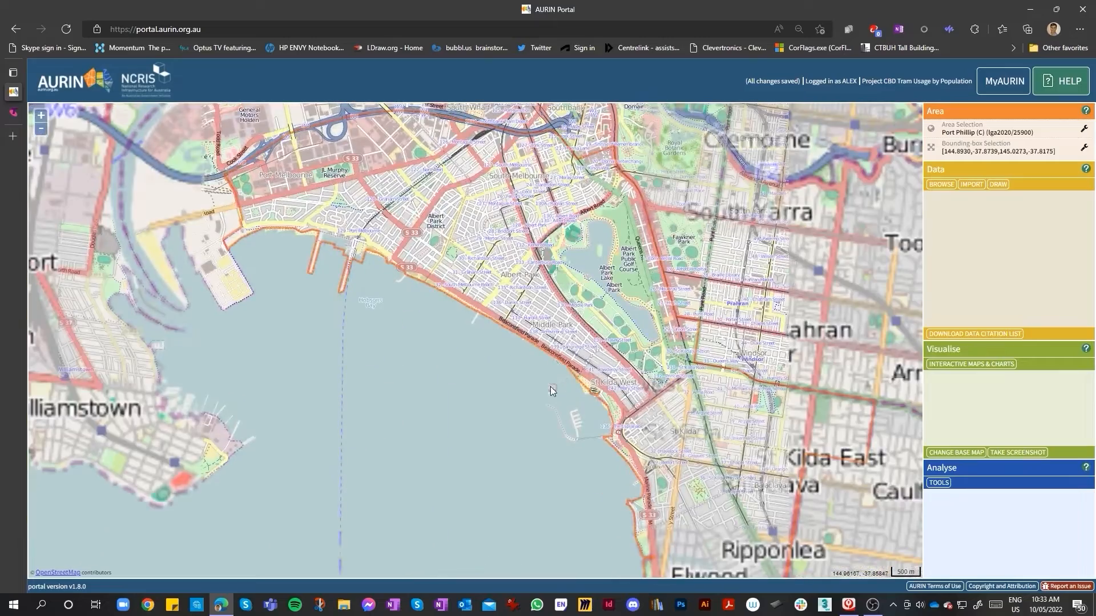
{"action": "left_click_drag", "start_coordinate": [541, 172], "coordinate": [548, 245]}
{"action": "scroll", "coordinate": [548, 246], "scroll_direction": "up", "scroll_amount": 2}
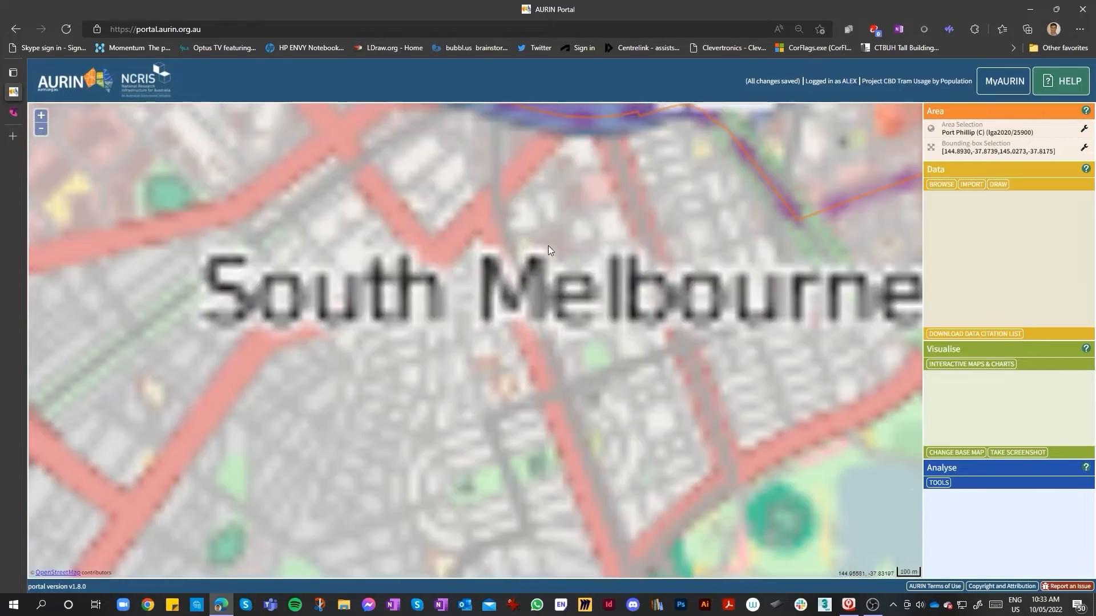
{"action": "scroll", "coordinate": [609, 316], "scroll_direction": "down", "scroll_amount": 1}
{"action": "scroll", "coordinate": [609, 316], "scroll_direction": "down", "scroll_amount": 1}
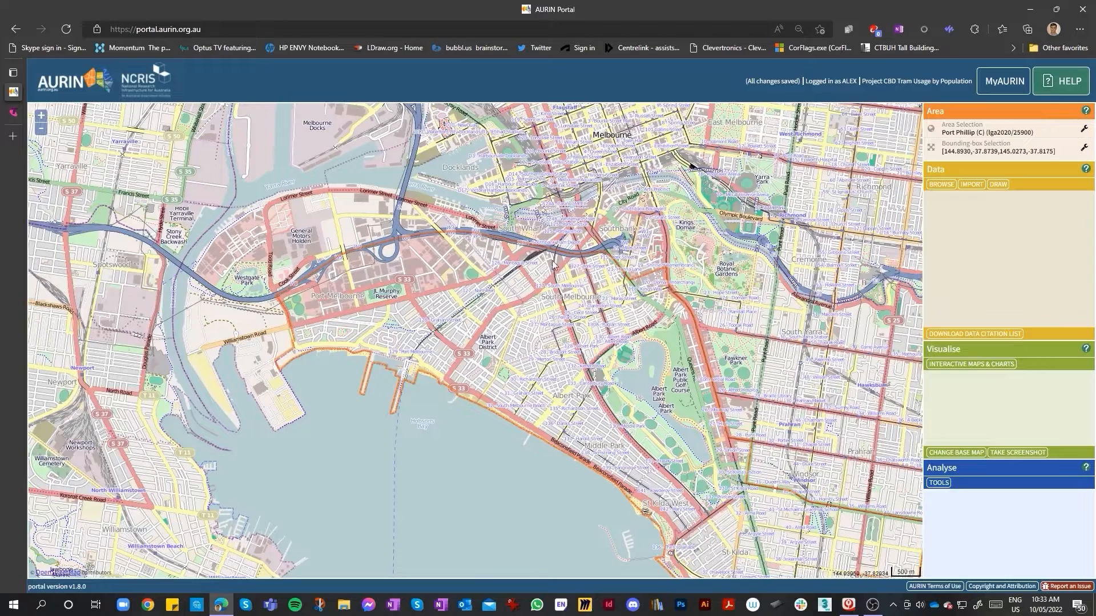
Open the area selection dialog and step back to the Victoria state level
{"action": "left_click", "coordinate": [1086, 138]}
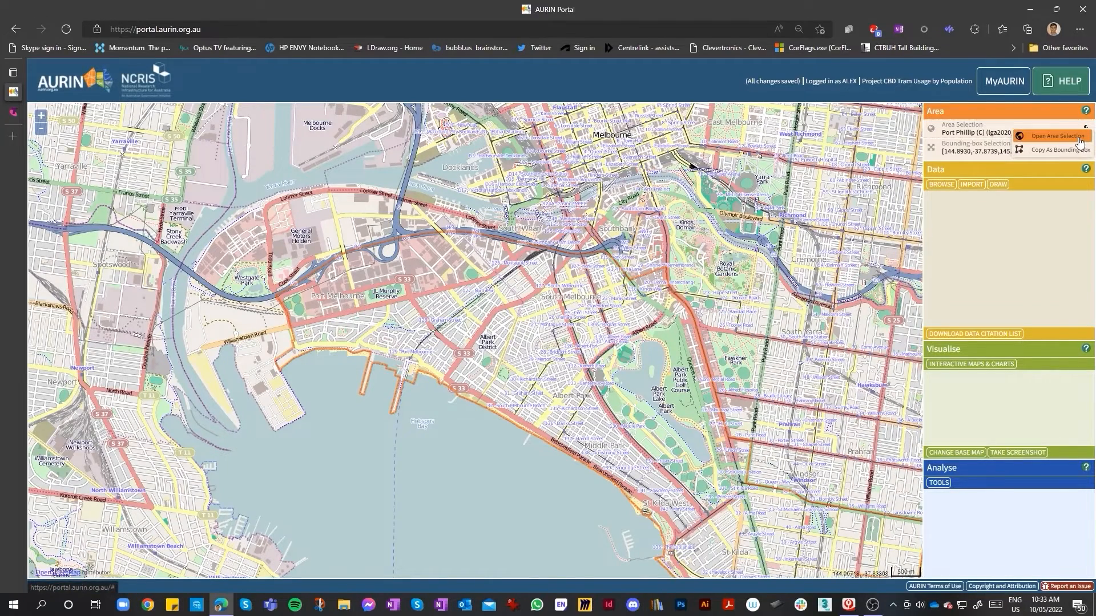
{"action": "left_click", "coordinate": [1078, 139]}
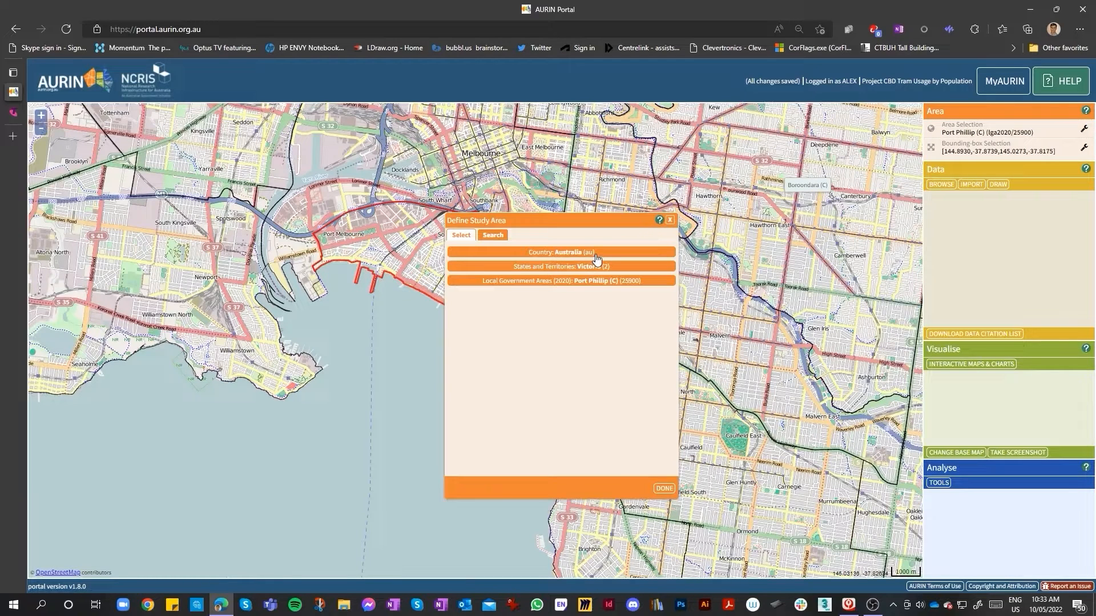
{"action": "left_click", "coordinate": [653, 267]}
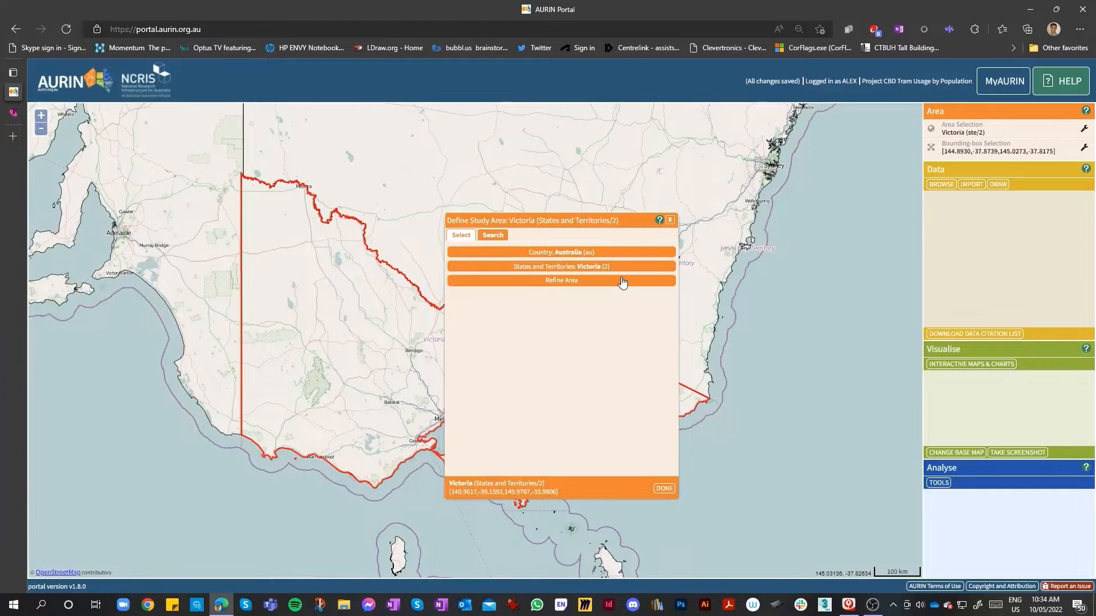
Refine the Victoria area by the Local Government Areas (2020) sub-level
{"action": "left_click", "coordinate": [622, 279]}
{"action": "left_click", "coordinate": [669, 281]}
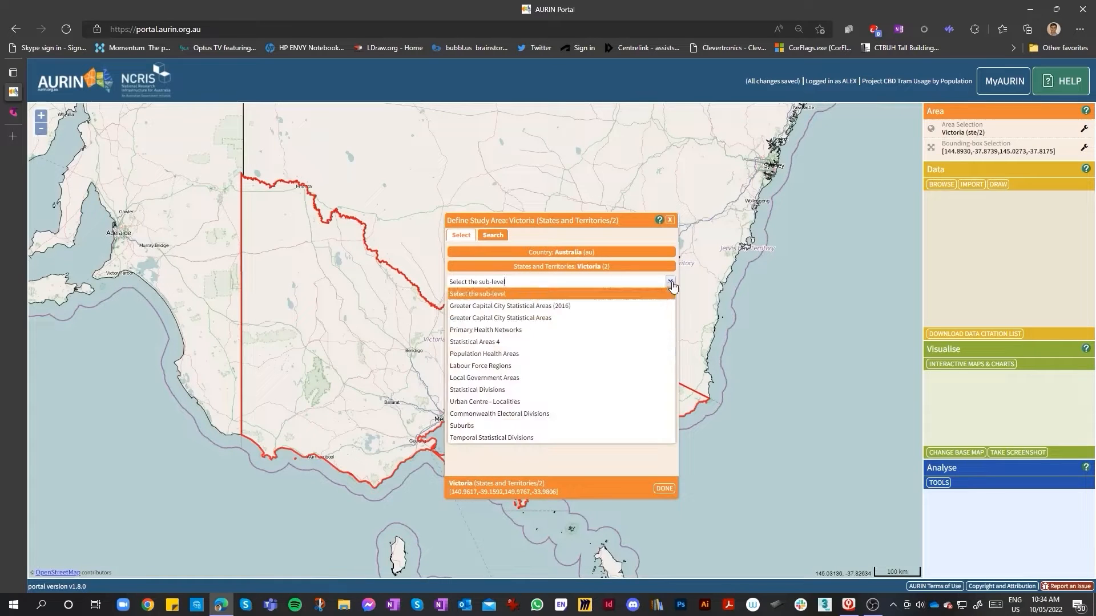
{"action": "mouse_move", "coordinate": [511, 382]}
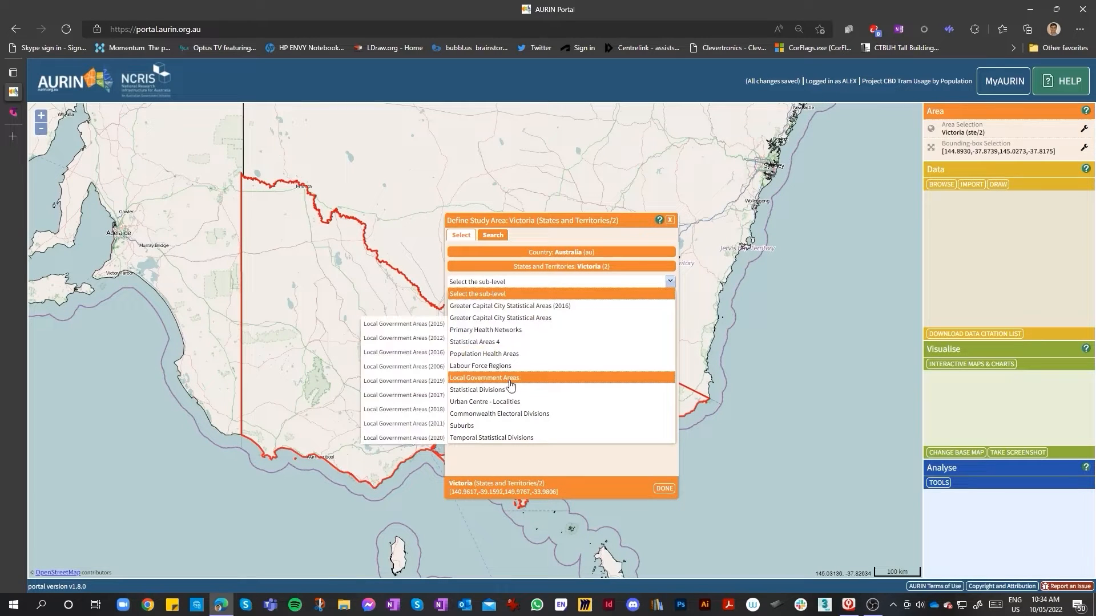
{"action": "left_click", "coordinate": [387, 439]}
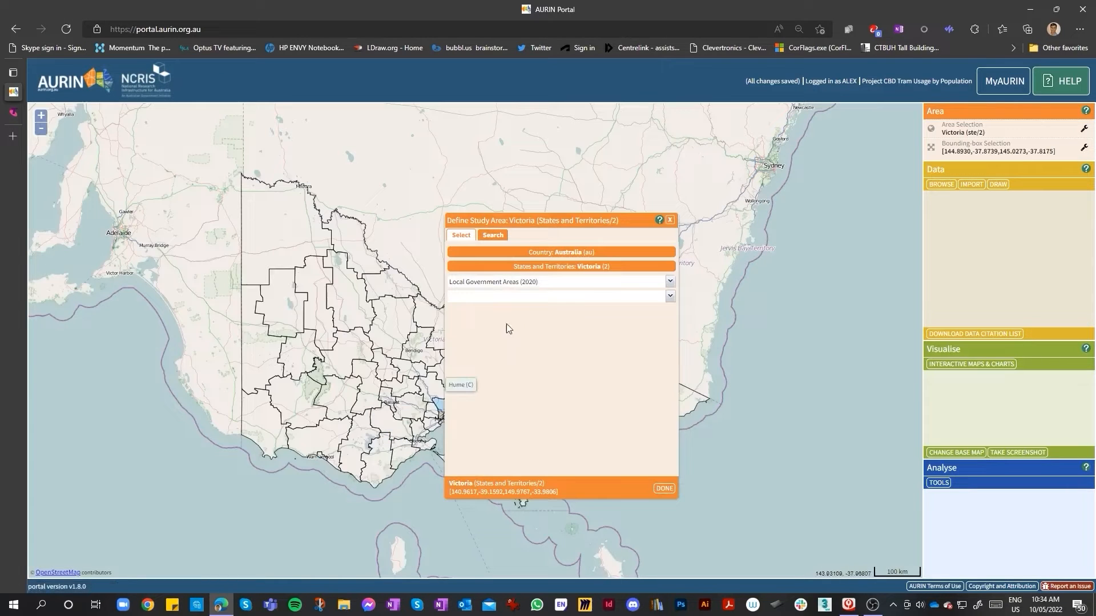
Move the area dialog aside and examine the local government boundaries around Melbourne
{"action": "left_click", "coordinate": [670, 296]}
{"action": "left_click_drag", "start_coordinate": [602, 221], "coordinate": [835, 219]}
{"action": "scroll", "coordinate": [448, 419], "scroll_direction": "up", "scroll_amount": 3}
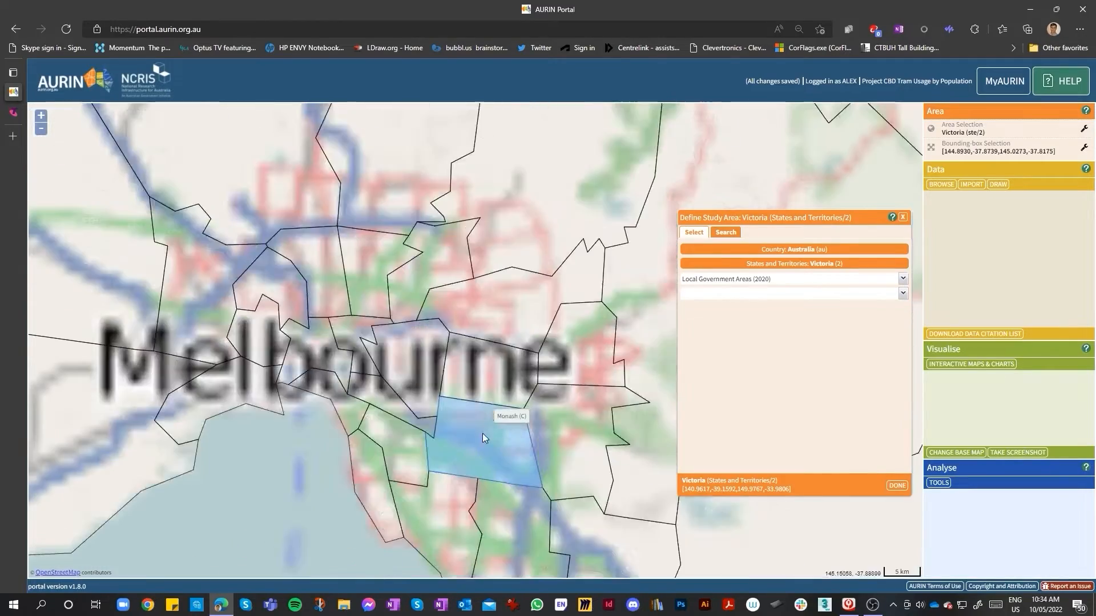
{"action": "scroll", "coordinate": [368, 372], "scroll_direction": "down", "scroll_amount": 3}
{"action": "scroll", "coordinate": [364, 369], "scroll_direction": "up", "scroll_amount": 3}
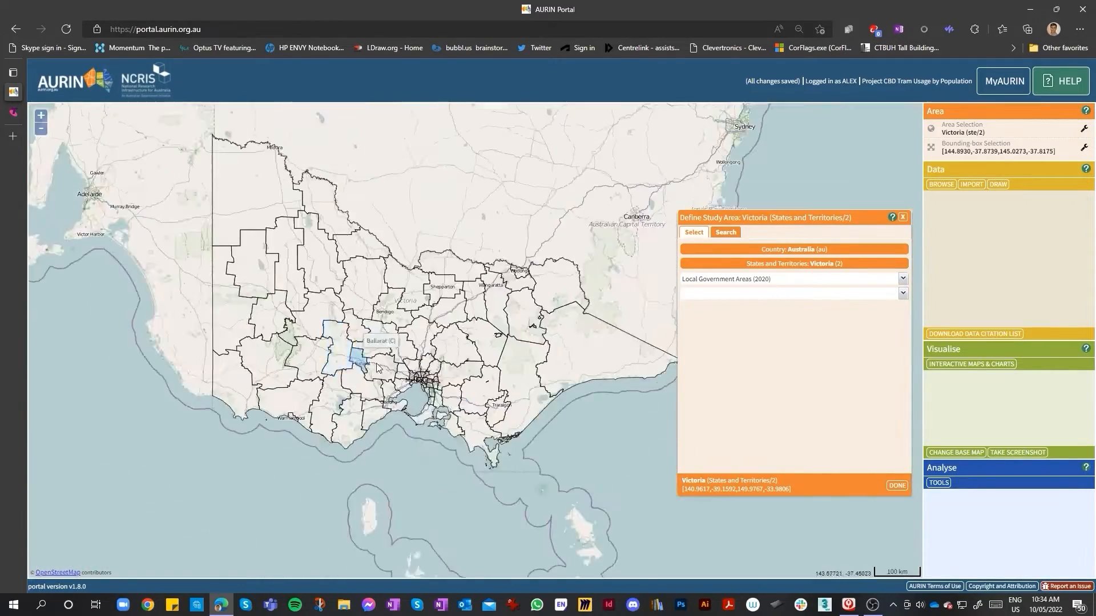
{"action": "scroll", "coordinate": [400, 318], "scroll_direction": "down", "scroll_amount": 3}
{"action": "scroll", "coordinate": [452, 343], "scroll_direction": "up", "scroll_amount": 4}
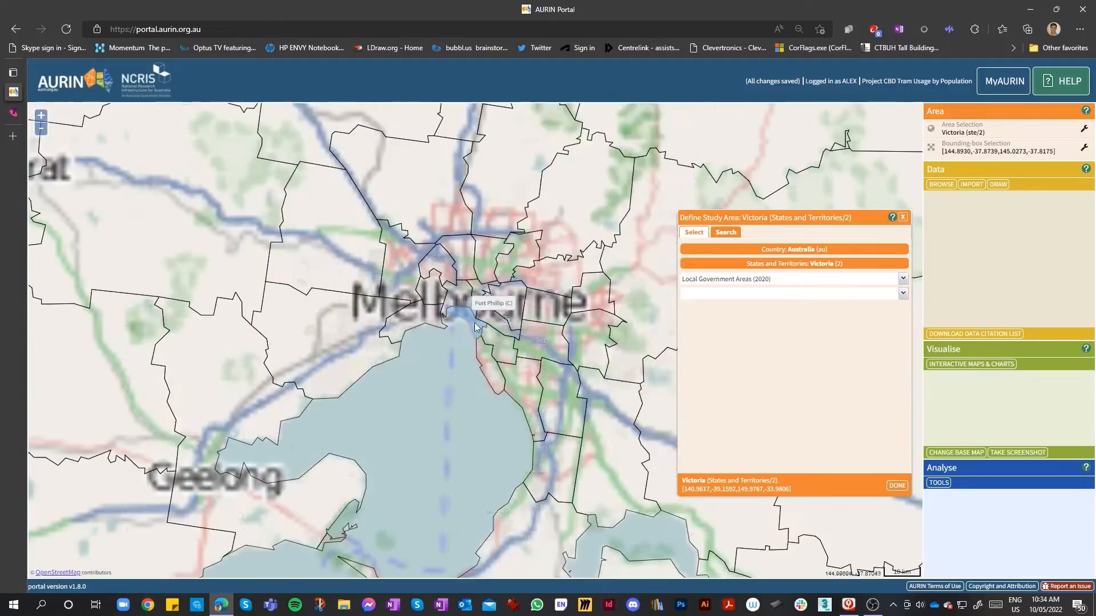
{"action": "scroll", "coordinate": [453, 343], "scroll_direction": "down", "scroll_amount": 1}
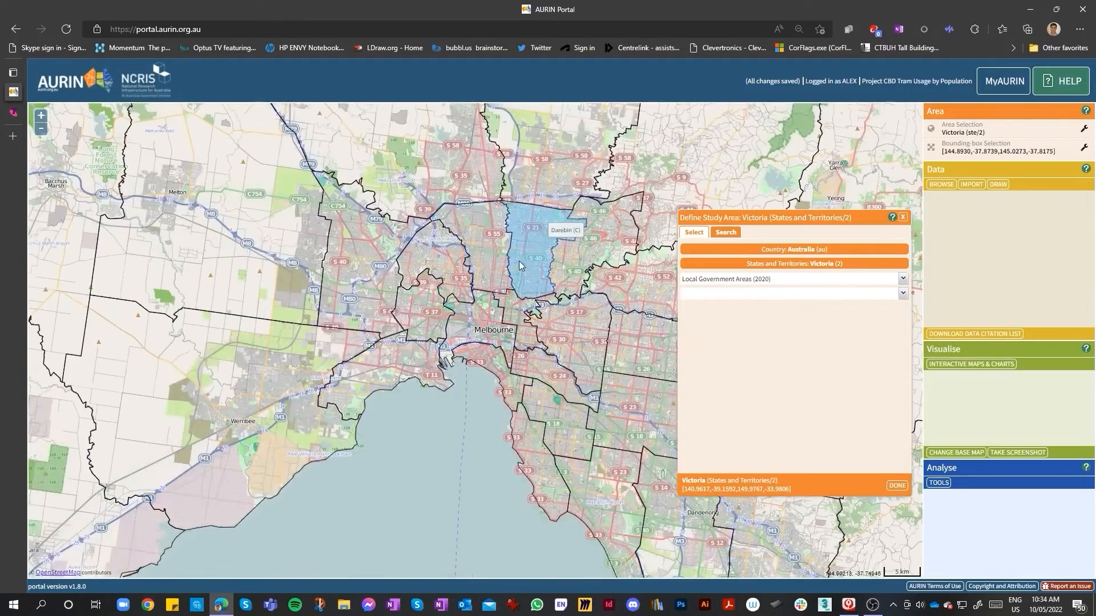
{"action": "scroll", "coordinate": [519, 261], "scroll_direction": "down", "scroll_amount": 1}
{"action": "scroll", "coordinate": [508, 244], "scroll_direction": "up", "scroll_amount": 2}
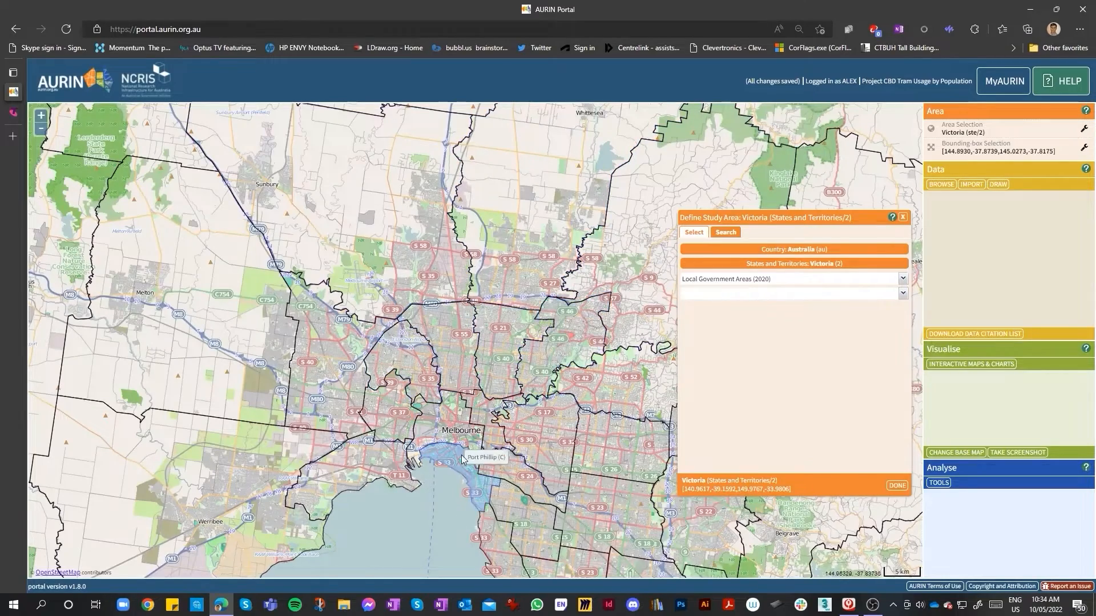
{"action": "scroll", "coordinate": [456, 459], "scroll_direction": "up", "scroll_amount": 4}
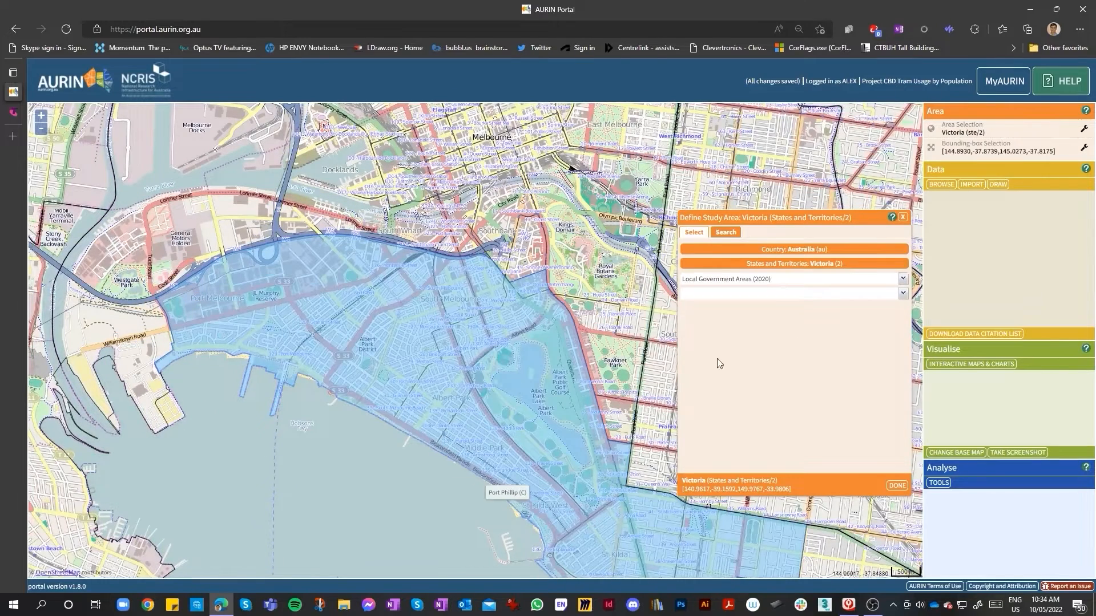
Select Port Phillip (C) from the Local Government Areas (2020) list
{"action": "left_click", "coordinate": [903, 294]}
{"action": "scroll", "coordinate": [798, 371], "scroll_direction": "down", "scroll_amount": 5}
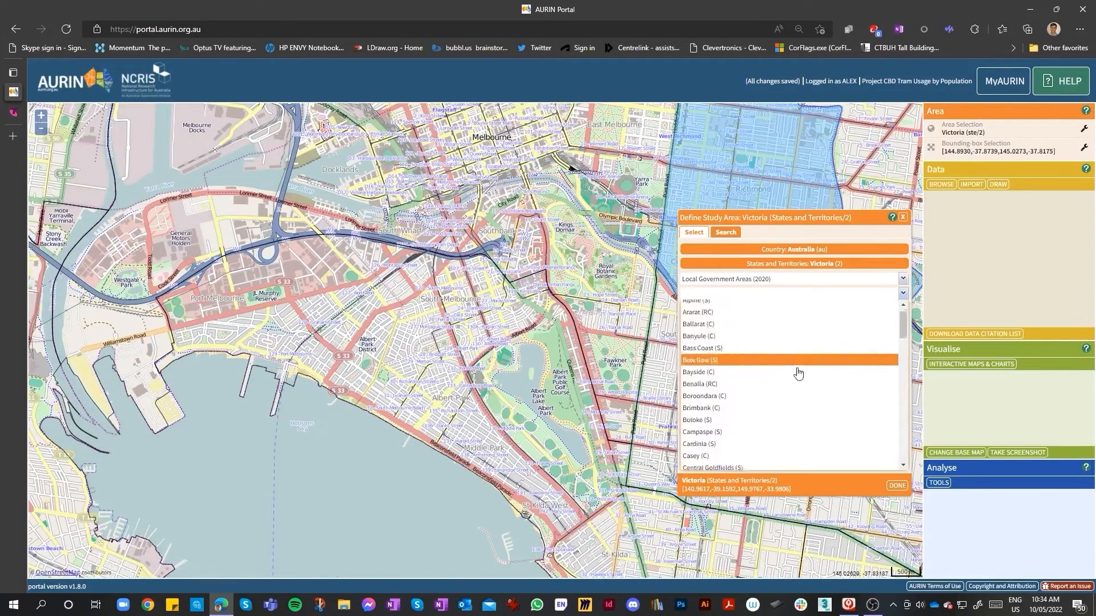
{"action": "left_click", "coordinate": [884, 284]}
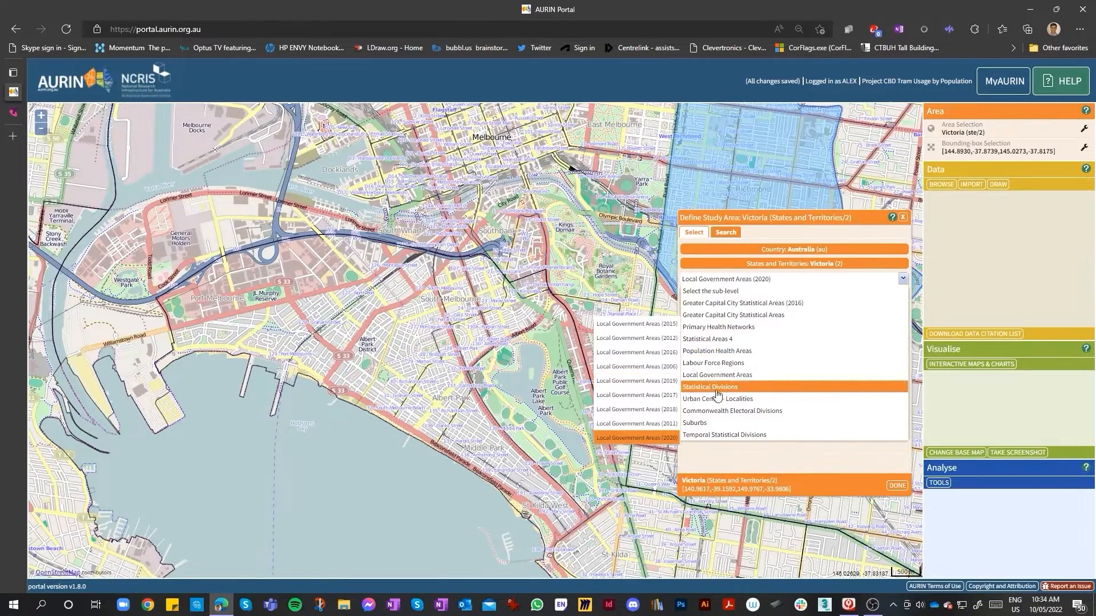
{"action": "left_click", "coordinate": [636, 438]}
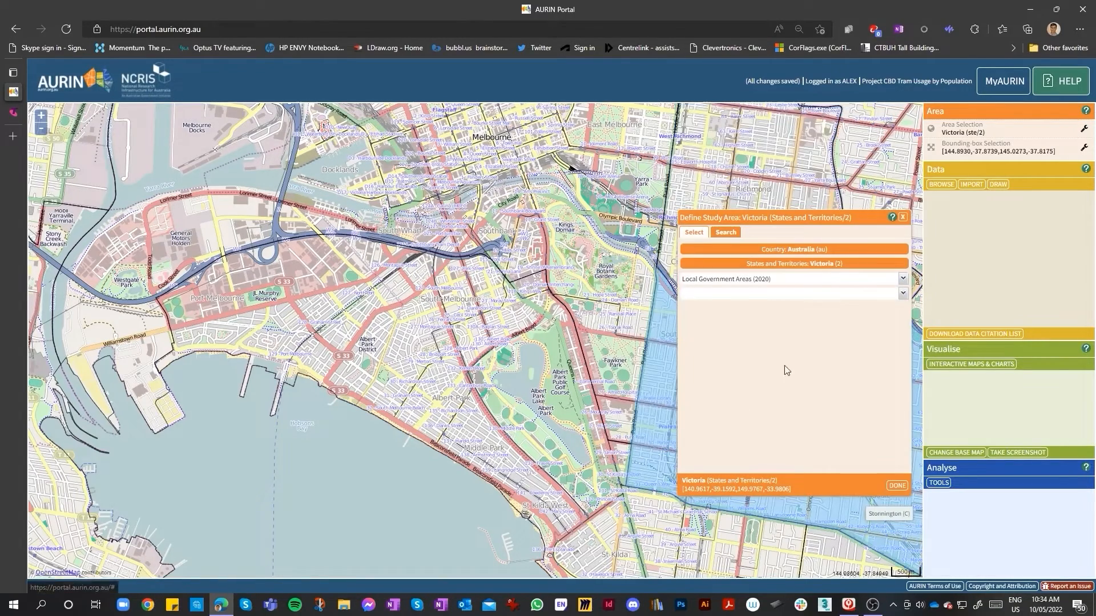
{"action": "left_click", "coordinate": [904, 293]}
{"action": "scroll", "coordinate": [808, 388], "scroll_direction": "down", "scroll_amount": 3}
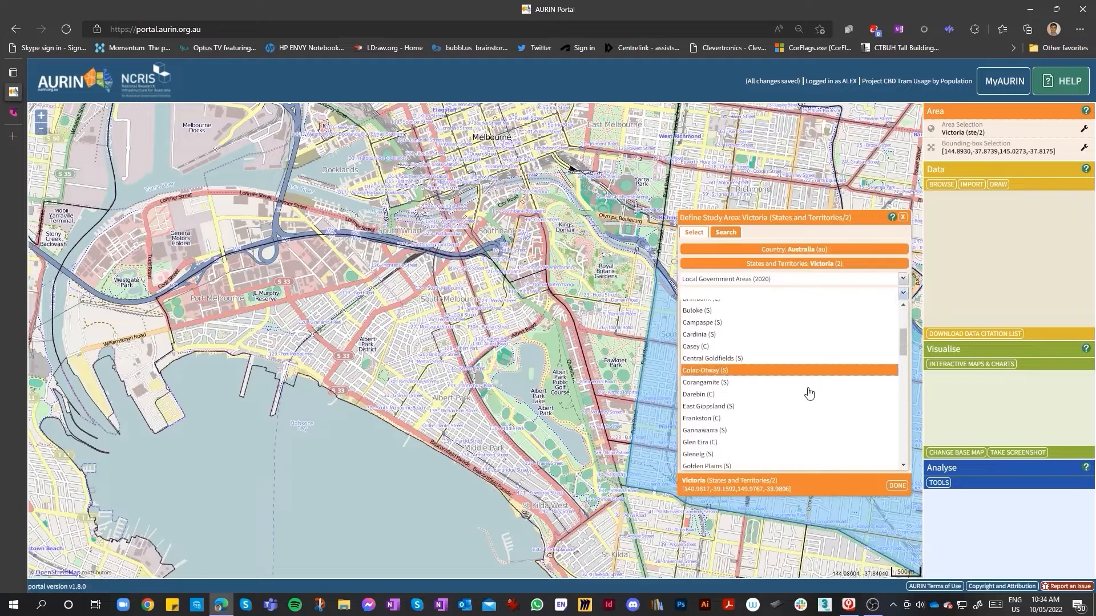
{"action": "scroll", "coordinate": [808, 395], "scroll_direction": "down", "scroll_amount": 4}
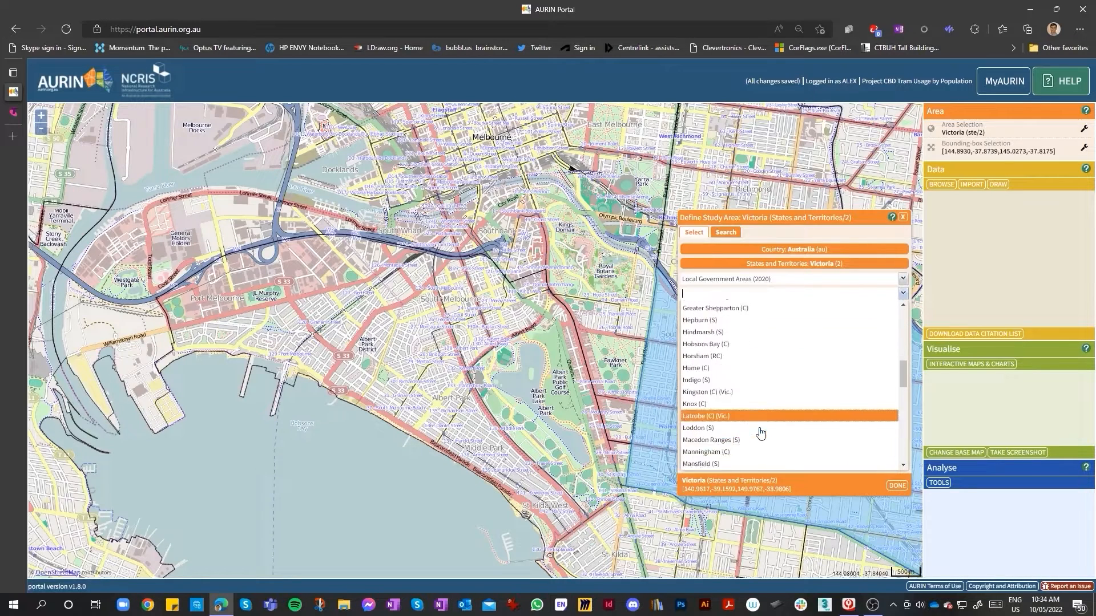
{"action": "scroll", "coordinate": [757, 440], "scroll_direction": "down", "scroll_amount": 4}
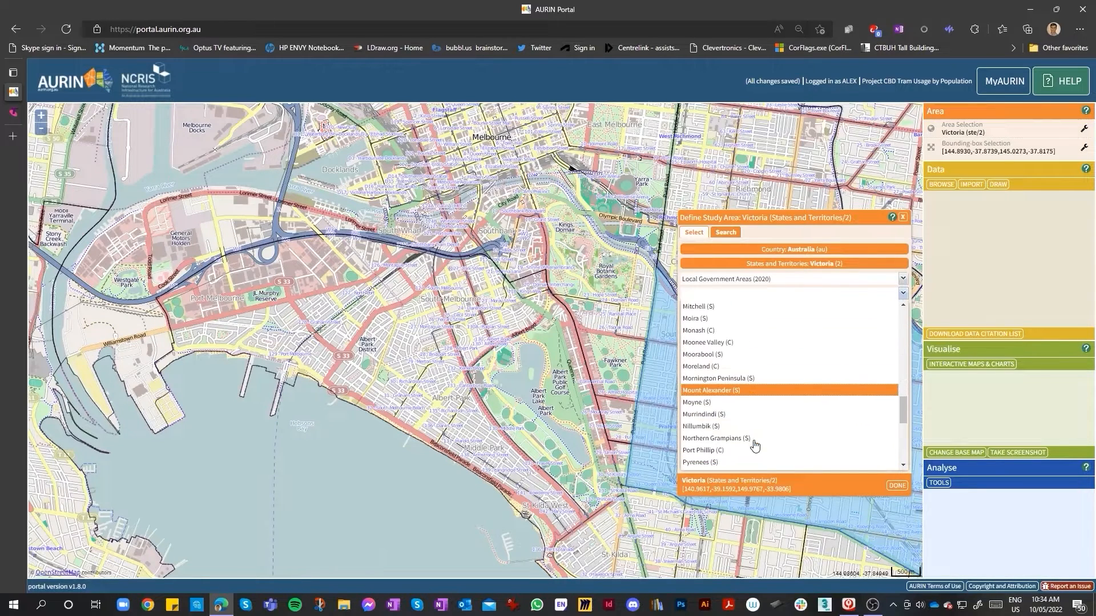
{"action": "scroll", "coordinate": [754, 447], "scroll_direction": "down", "scroll_amount": 3}
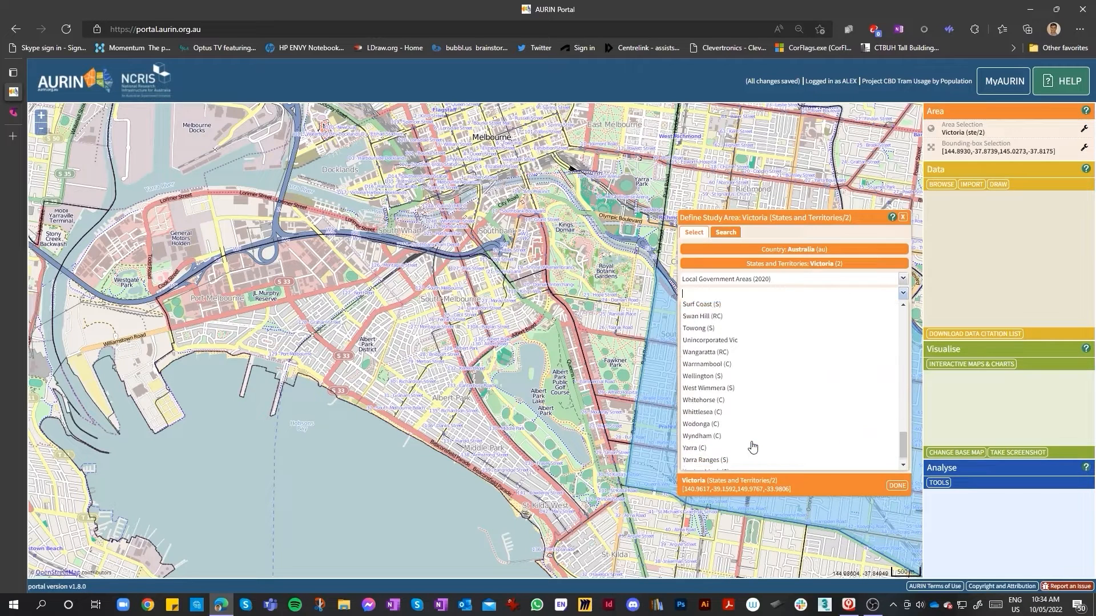
{"action": "scroll", "coordinate": [751, 447], "scroll_direction": "up", "scroll_amount": 4}
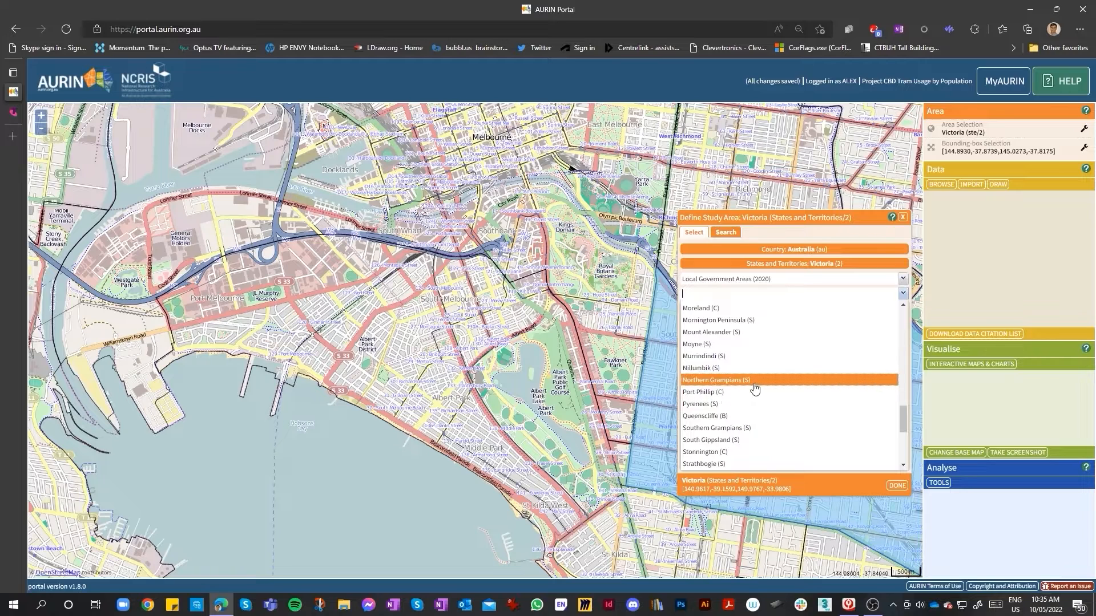
{"action": "left_click", "coordinate": [710, 393]}
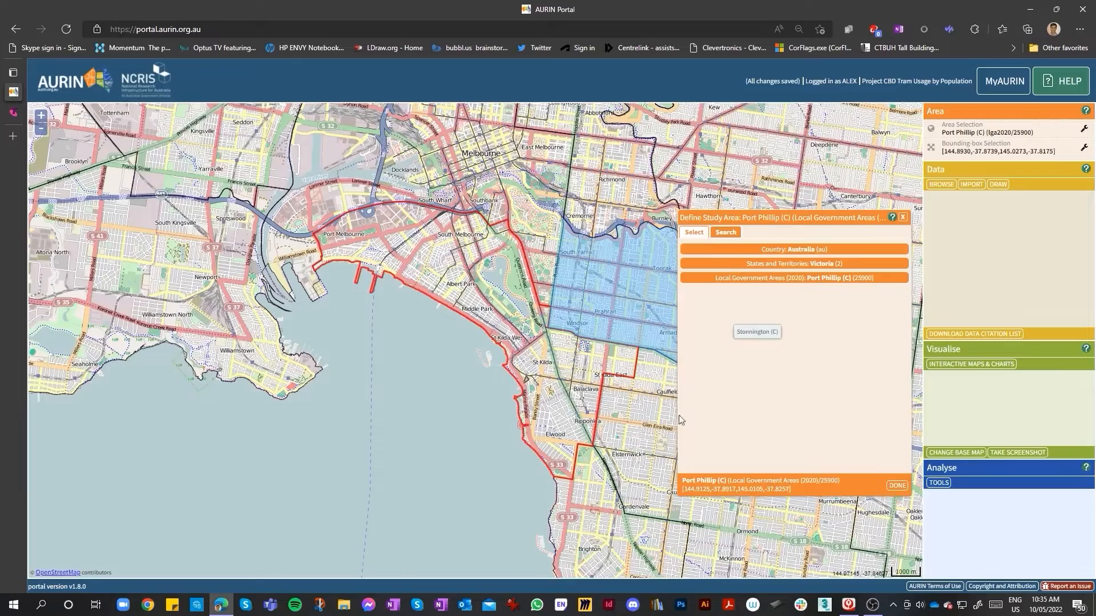
Confirm Port Phillip (C) as the study area
{"action": "scroll", "coordinate": [464, 264], "scroll_direction": "up", "scroll_amount": 2}
{"action": "scroll", "coordinate": [469, 346], "scroll_direction": "down", "scroll_amount": 2}
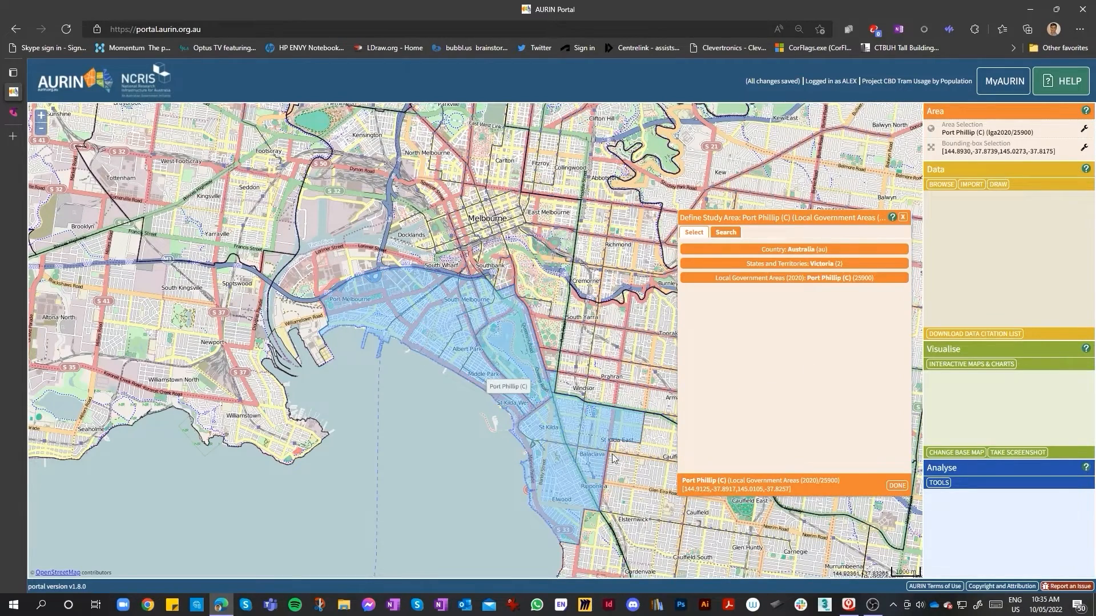
{"action": "left_click", "coordinate": [896, 487]}
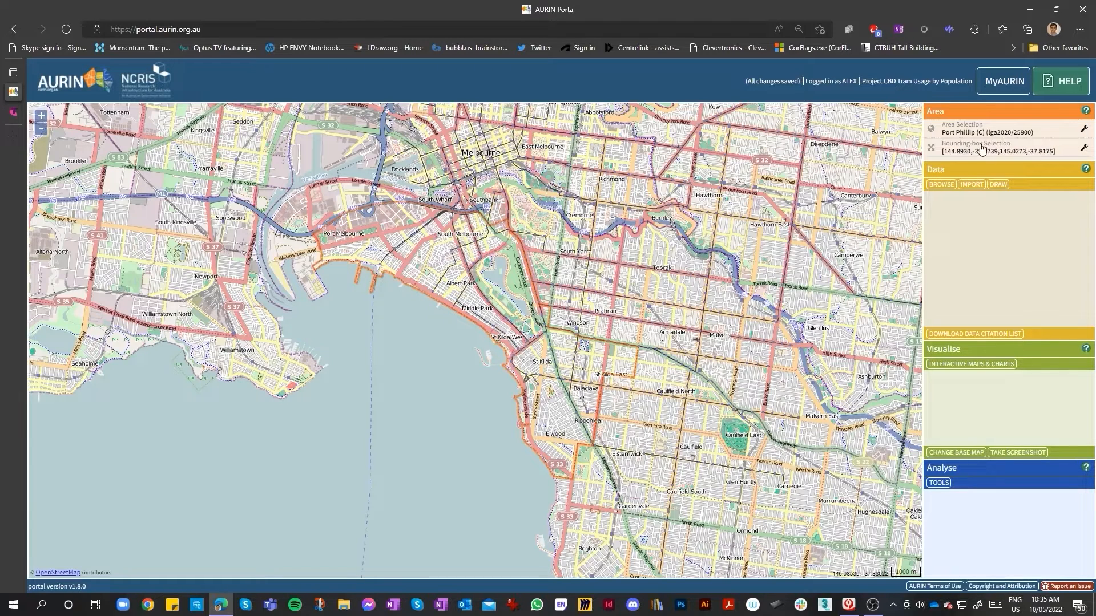
Open the bounding-box selection for editing on the map, then leave editing
{"action": "left_click", "coordinate": [1081, 151]}
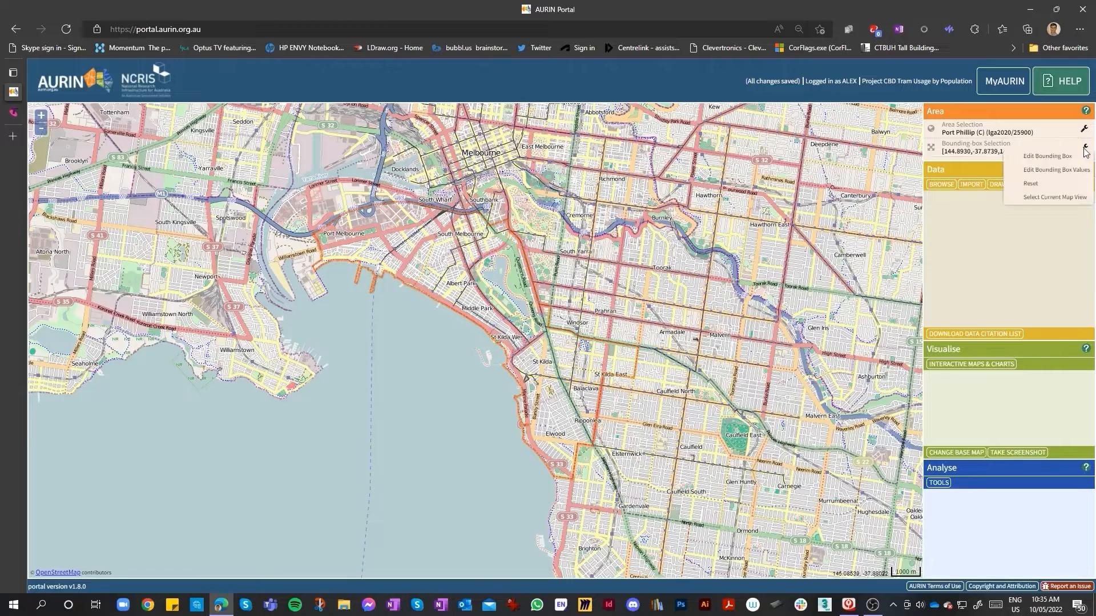
{"action": "left_click", "coordinate": [1084, 130]}
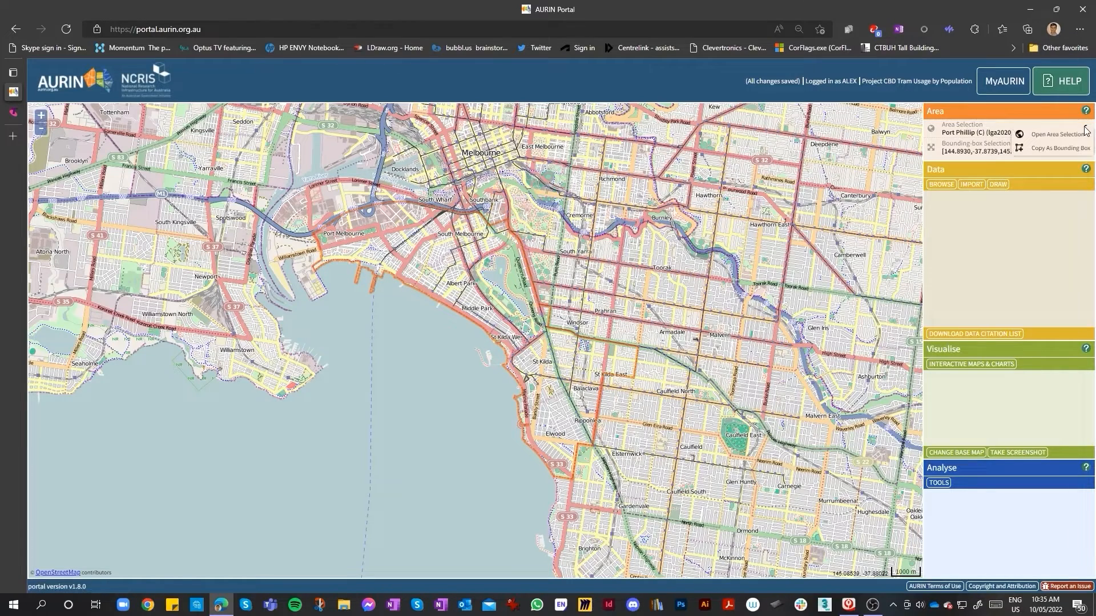
{"action": "left_click", "coordinate": [1083, 148]}
{"action": "left_click", "coordinate": [1050, 159]}
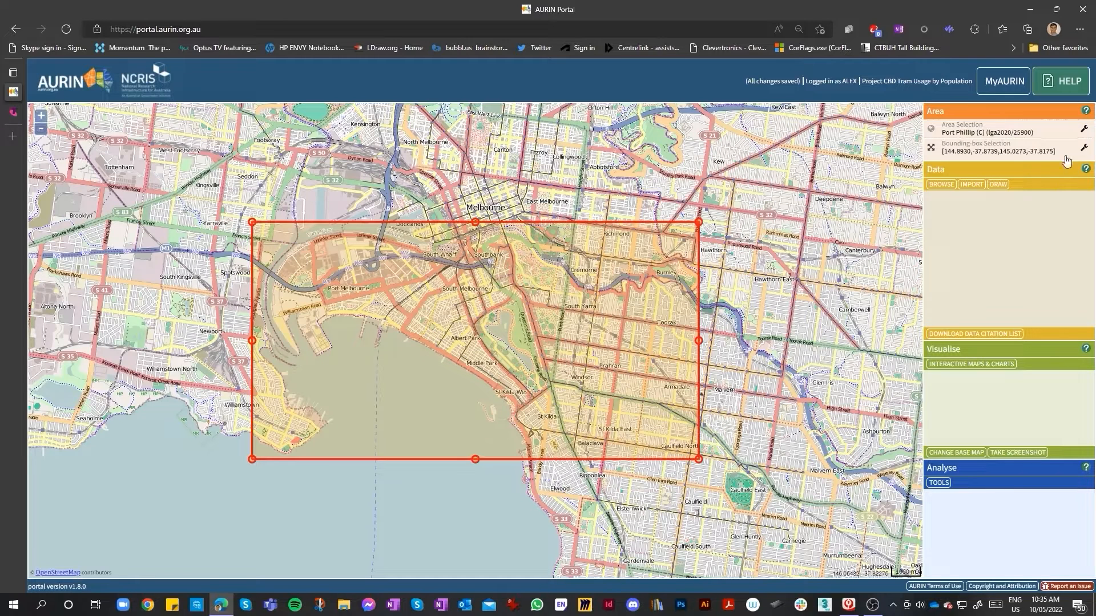
{"action": "left_click", "coordinate": [1083, 150]}
{"action": "left_click_drag", "start_coordinate": [655, 226], "coordinate": [658, 225]}
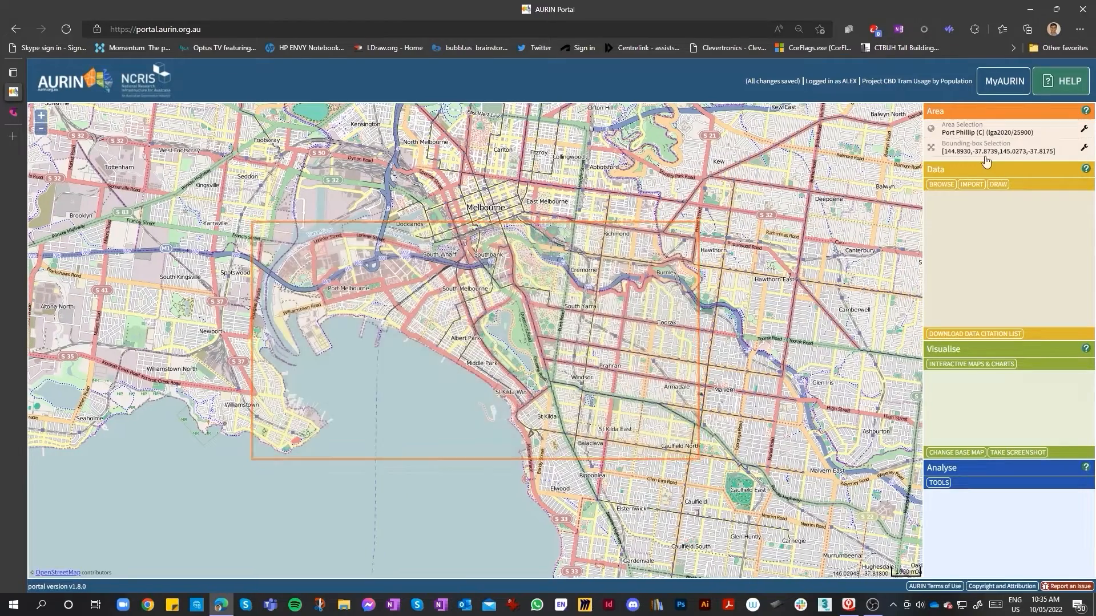
Examine the bounding box's extent over Port Melbourne and St Kilda
{"action": "left_click_drag", "start_coordinate": [541, 208], "coordinate": [535, 210]}
{"action": "scroll", "coordinate": [419, 300], "scroll_direction": "up", "scroll_amount": 3}
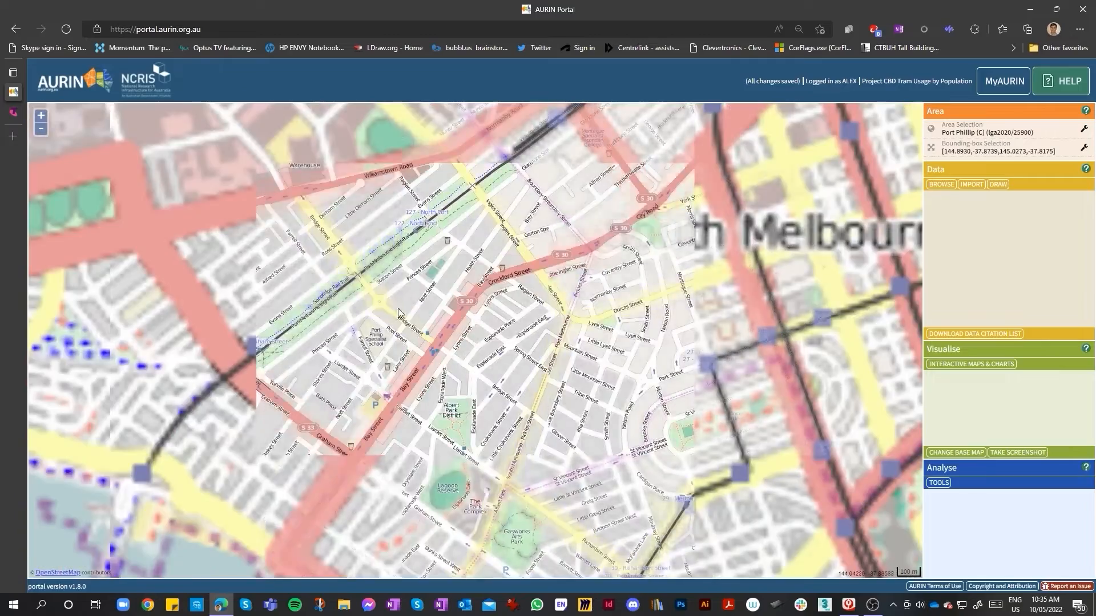
{"action": "scroll", "coordinate": [469, 306], "scroll_direction": "down", "scroll_amount": 2}
{"action": "scroll", "coordinate": [593, 257], "scroll_direction": "down", "scroll_amount": 1}
{"action": "left_click_drag", "start_coordinate": [664, 212], "coordinate": [654, 217]}
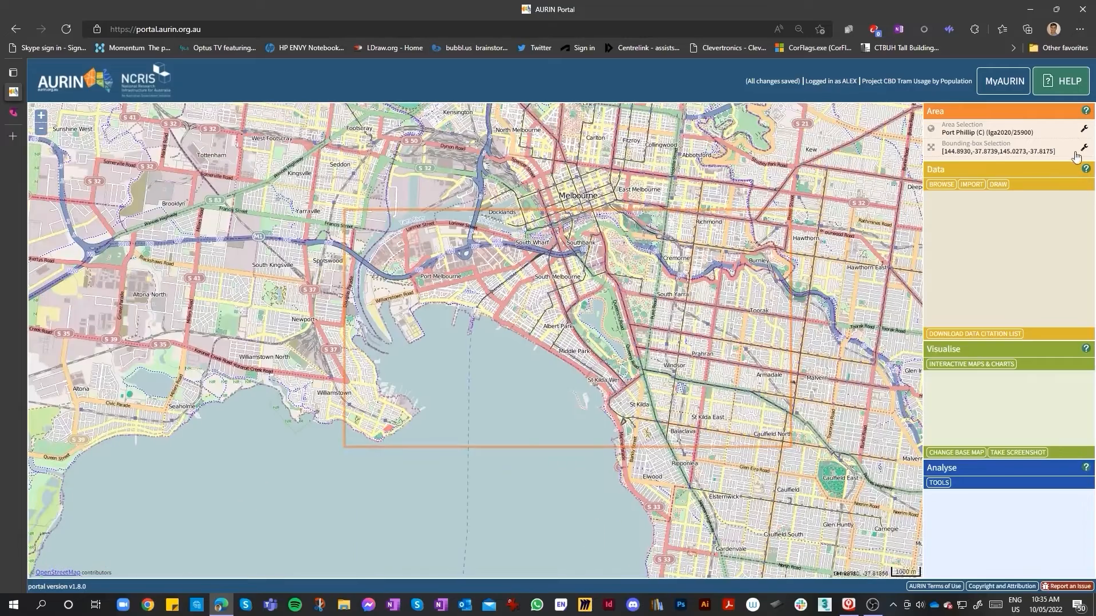
{"action": "left_click", "coordinate": [986, 154]}
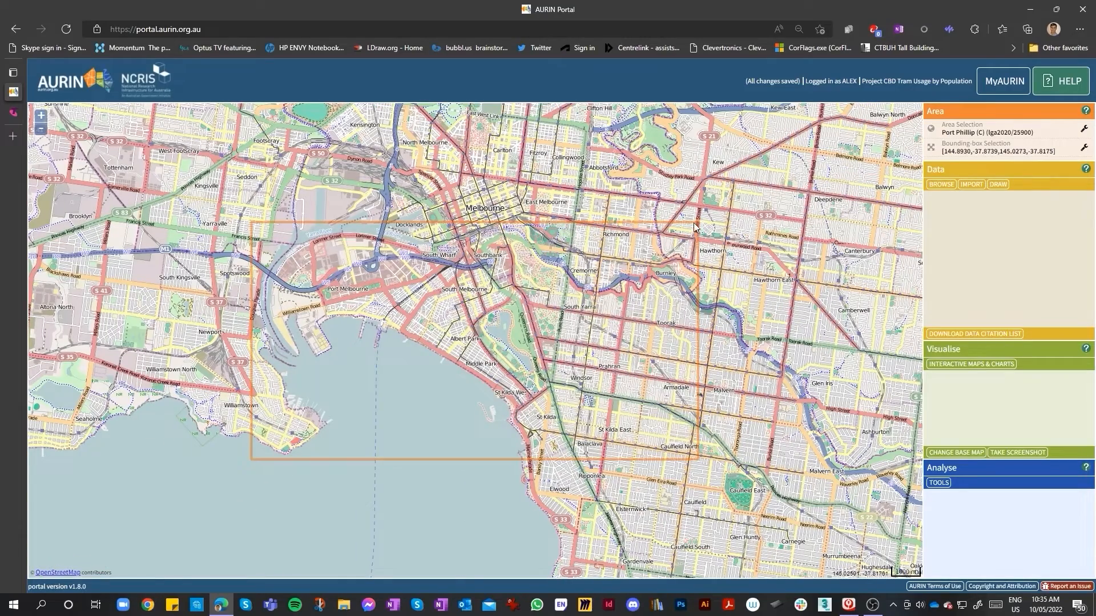
Reset the study area's bounding-box selection and reopen it for editing
{"action": "left_click", "coordinate": [1083, 144]}
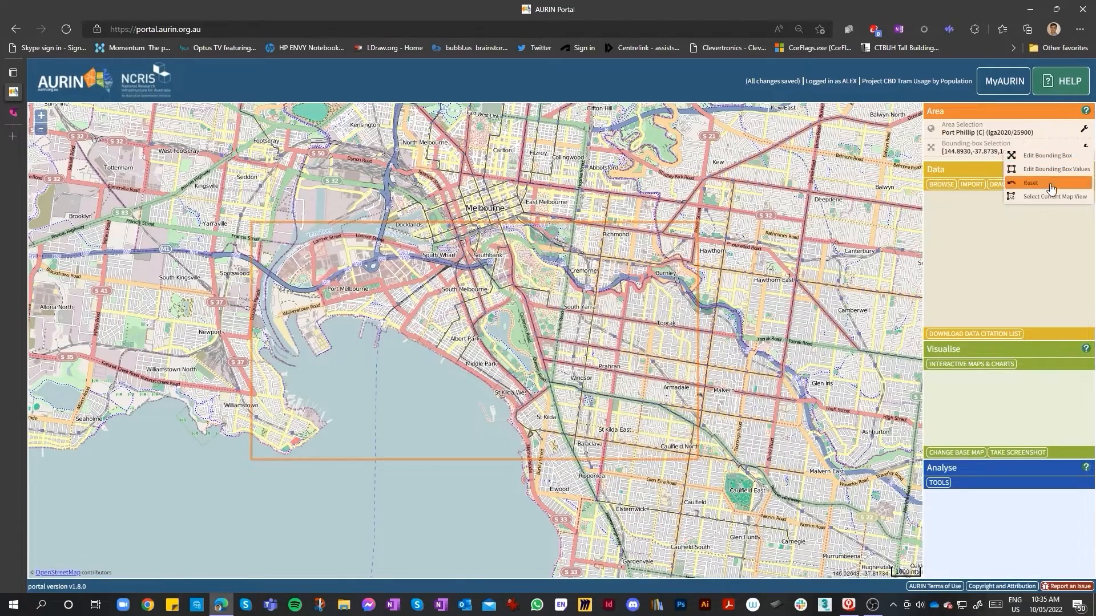
{"action": "left_click", "coordinate": [1052, 186]}
{"action": "left_click", "coordinate": [1085, 149]}
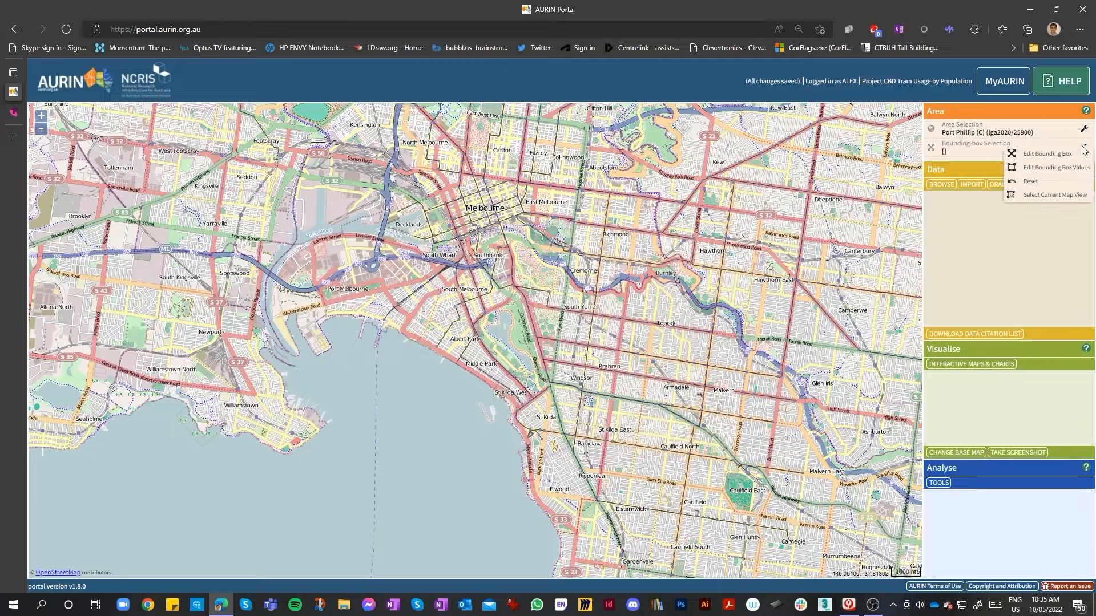
{"action": "left_click", "coordinate": [1027, 154]}
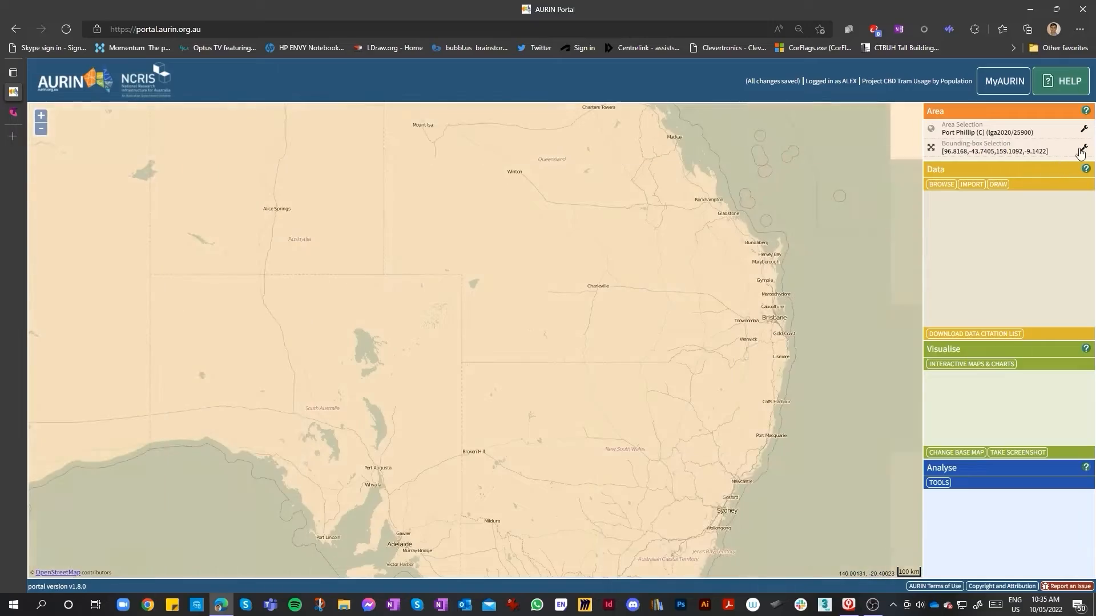
Reopen the study area selection and confirm Port Phillip (C) again
{"action": "left_click", "coordinate": [1032, 131]}
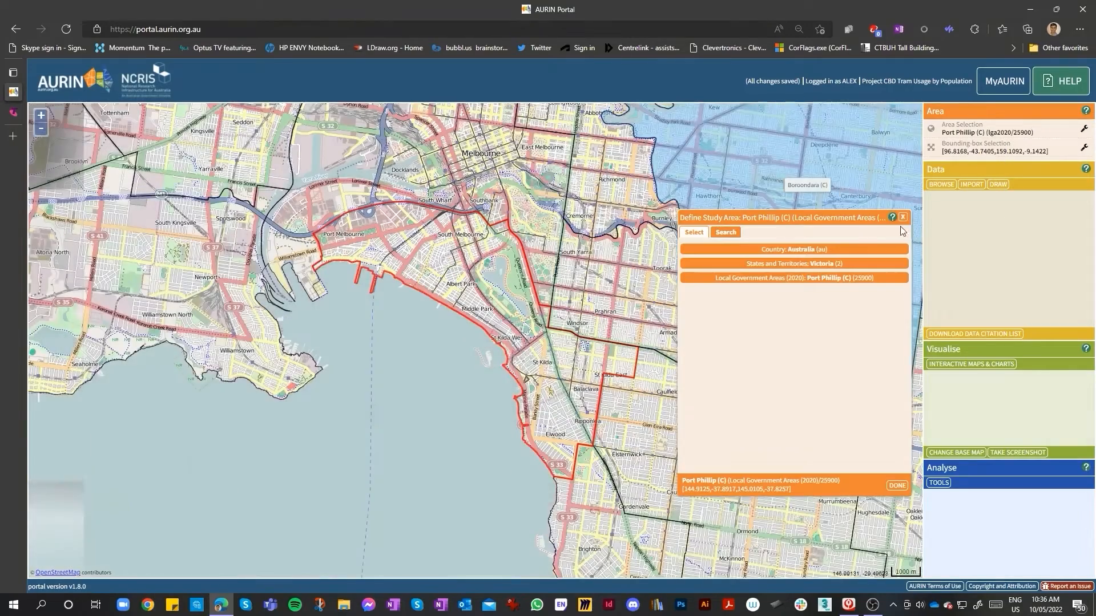
{"action": "left_click", "coordinate": [903, 217]}
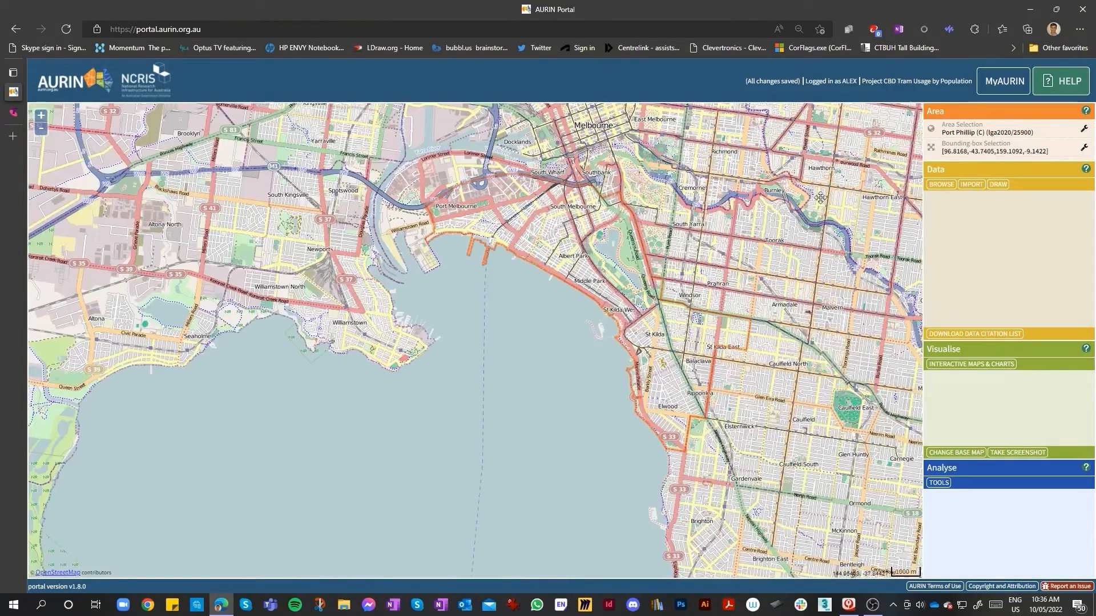
{"action": "left_click", "coordinate": [998, 134]}
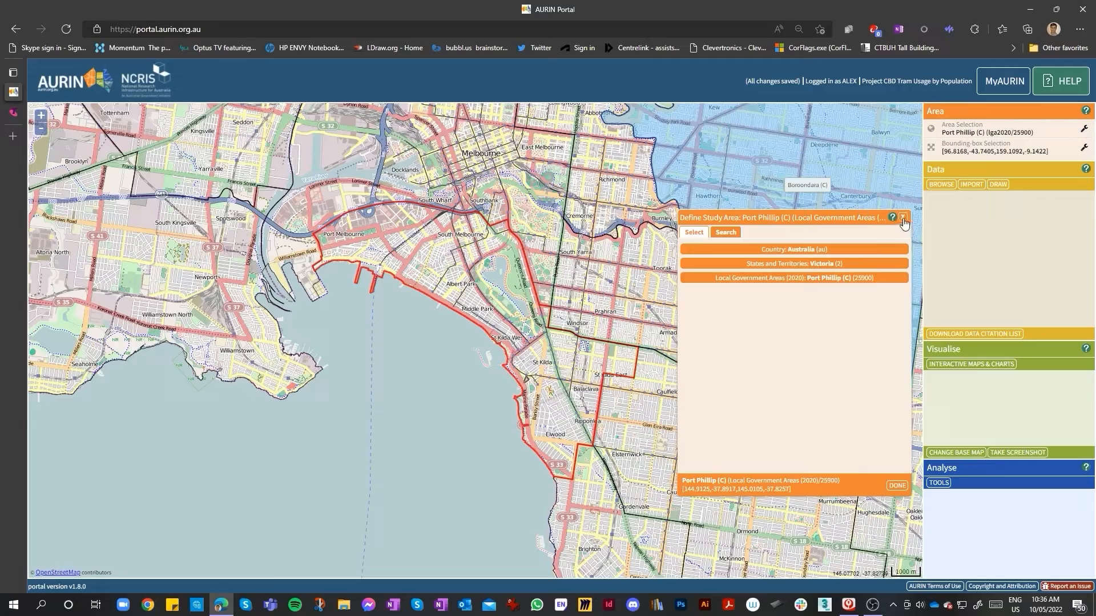
{"action": "left_click", "coordinate": [889, 485]}
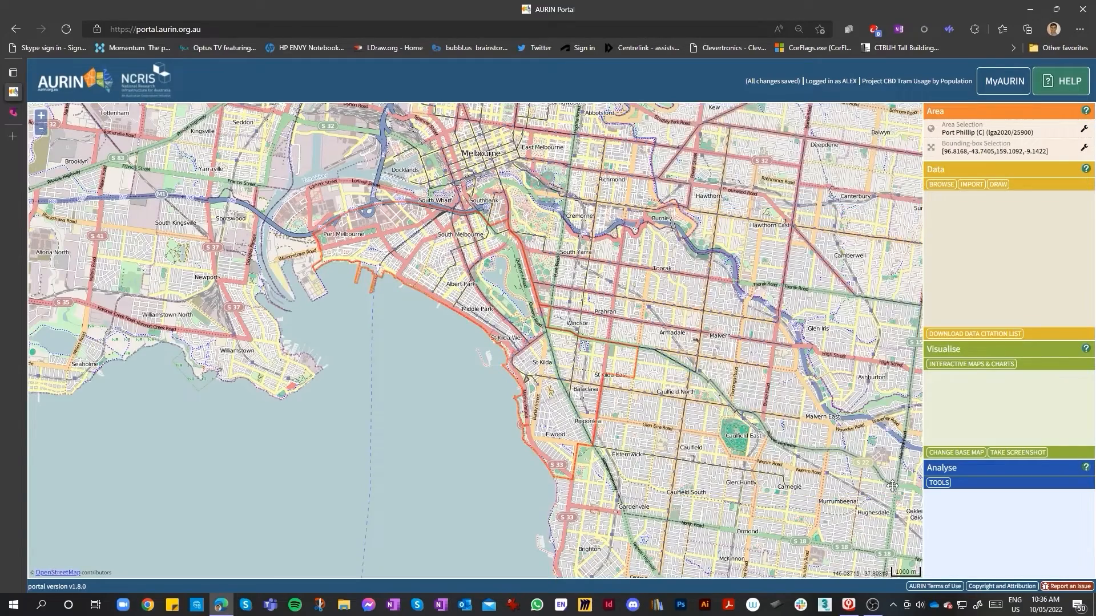
Open the data browser for the Port Phillip study area and browse the available datasets
{"action": "scroll", "coordinate": [483, 348], "scroll_direction": "up", "scroll_amount": 3}
{"action": "scroll", "coordinate": [482, 348], "scroll_direction": "down", "scroll_amount": 3}
{"action": "scroll", "coordinate": [444, 291], "scroll_direction": "up", "scroll_amount": 2}
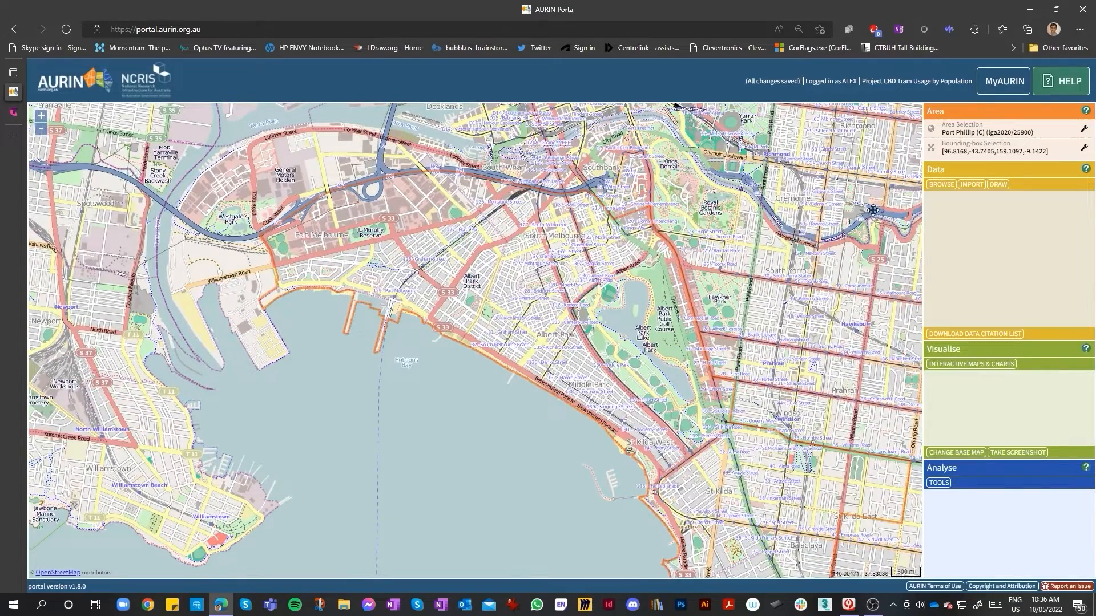
{"action": "left_click", "coordinate": [949, 190]}
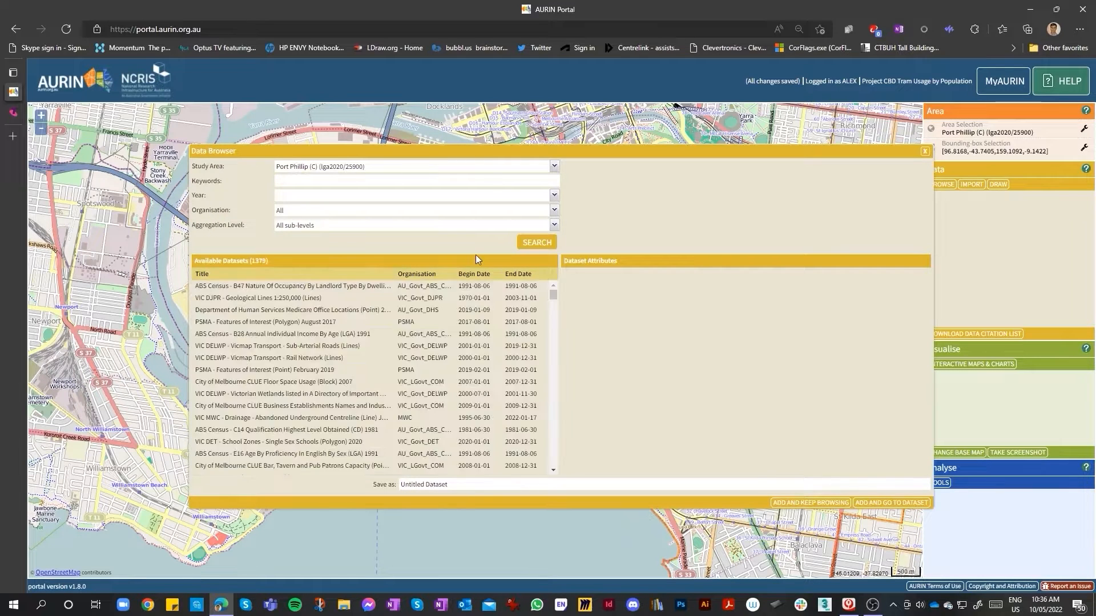
{"action": "left_click", "coordinate": [332, 309]}
{"action": "scroll", "coordinate": [365, 303], "scroll_direction": "down", "scroll_amount": 1}
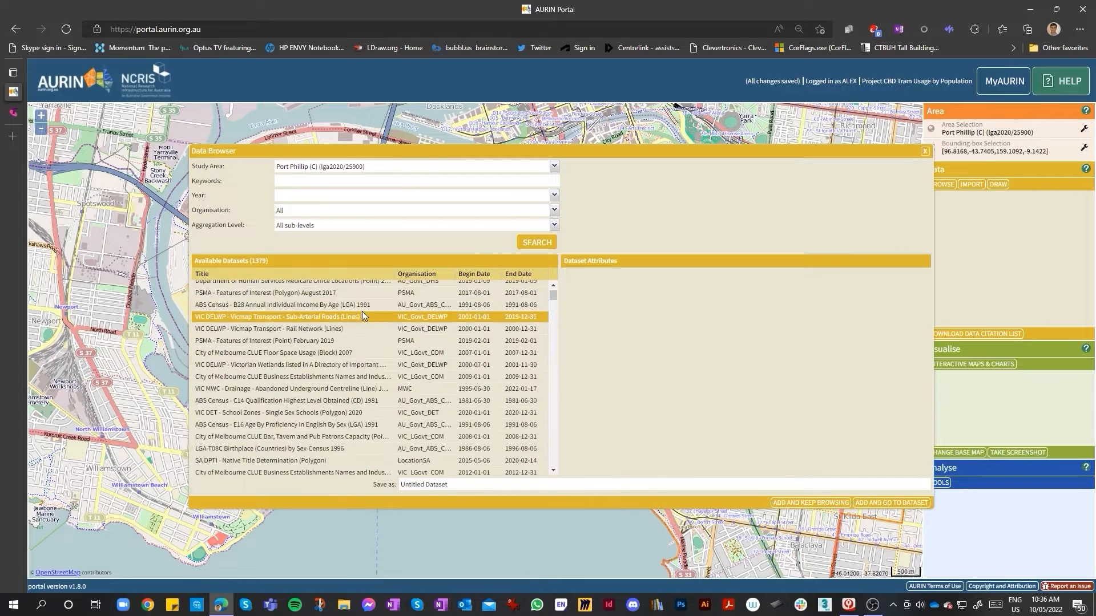
{"action": "scroll", "coordinate": [351, 313], "scroll_direction": "up", "scroll_amount": 1}
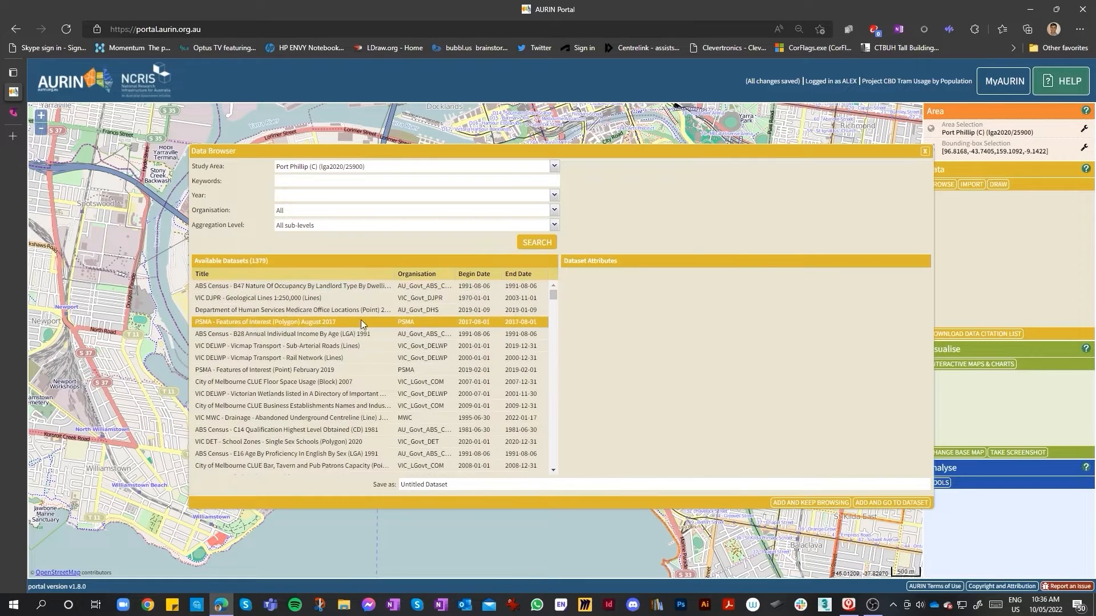
Filter the datasets by the organisation VIC_Govt_DELWP
{"action": "left_click", "coordinate": [554, 197]}
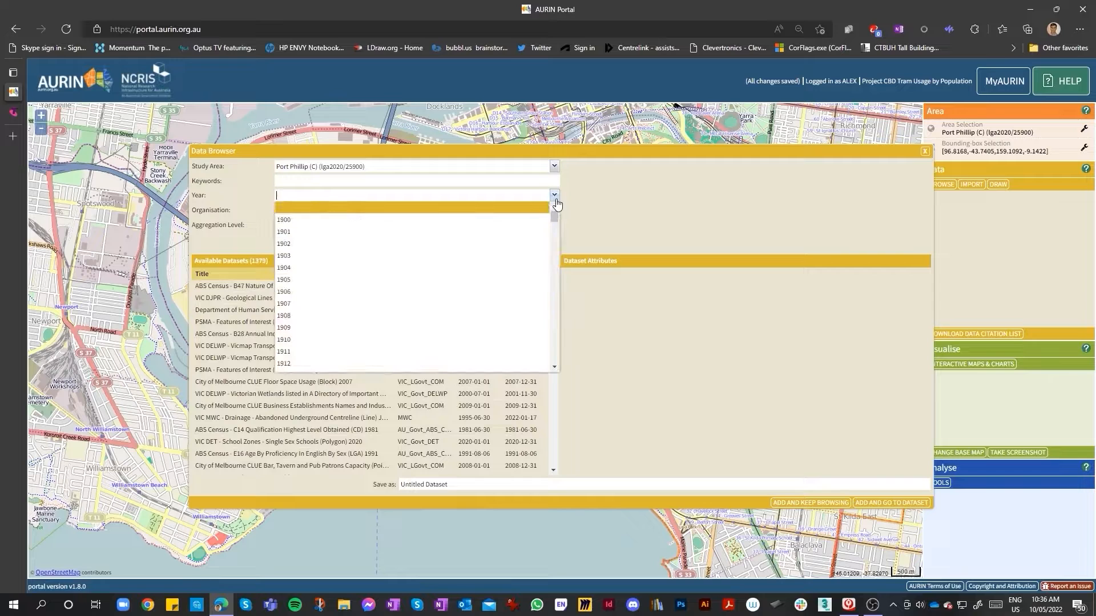
{"action": "left_click", "coordinate": [494, 201]}
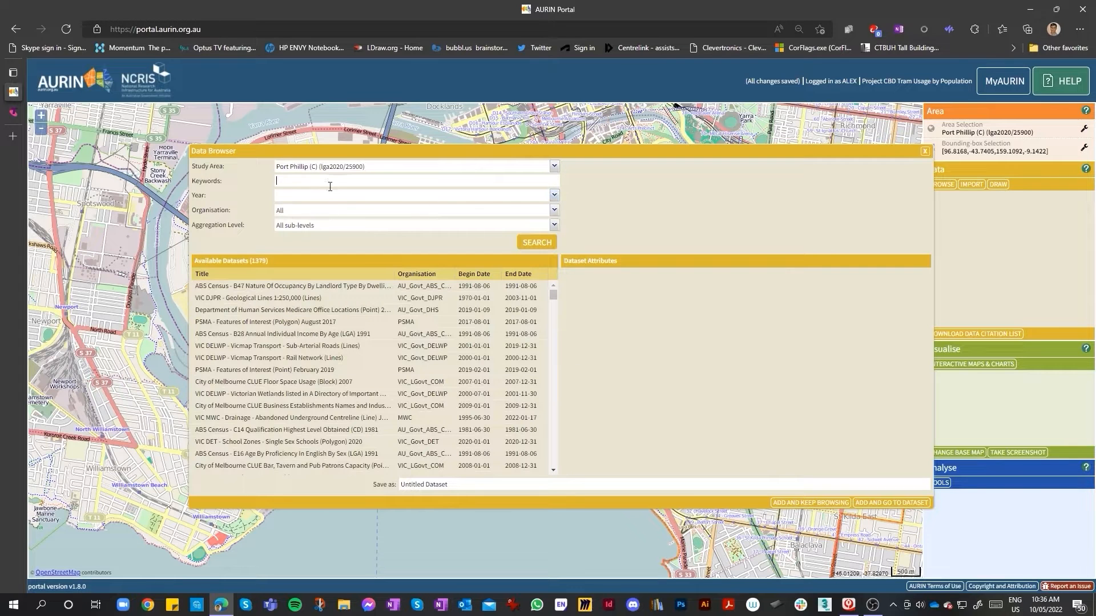
{"action": "left_click", "coordinate": [553, 215]}
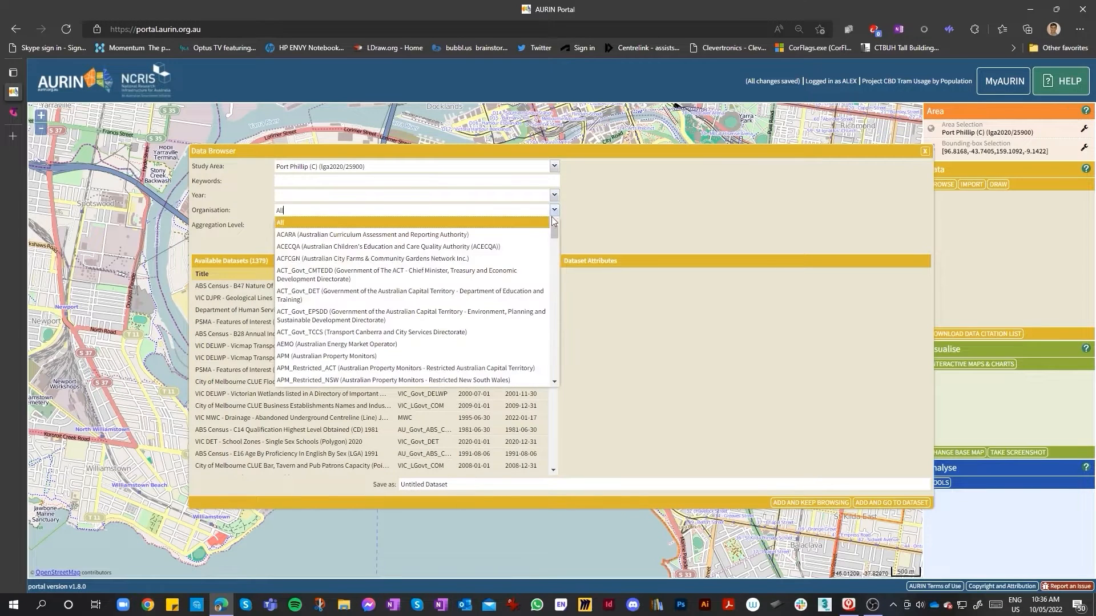
{"action": "scroll", "coordinate": [418, 345], "scroll_direction": "down", "scroll_amount": 8}
{"action": "scroll", "coordinate": [415, 337], "scroll_direction": "down", "scroll_amount": 3}
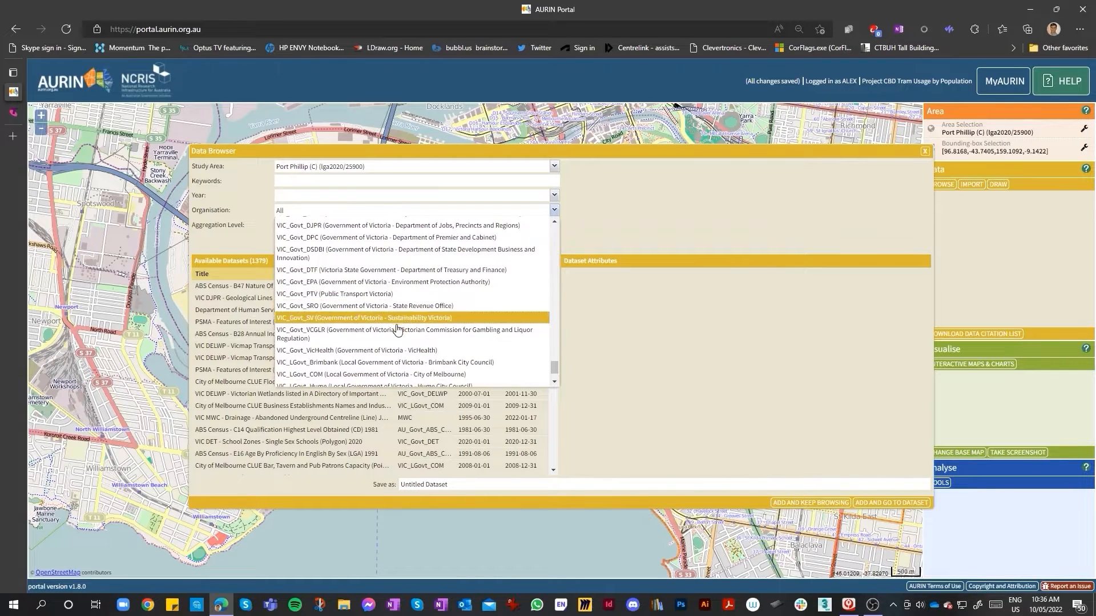
{"action": "scroll", "coordinate": [428, 348], "scroll_direction": "up", "scroll_amount": 4}
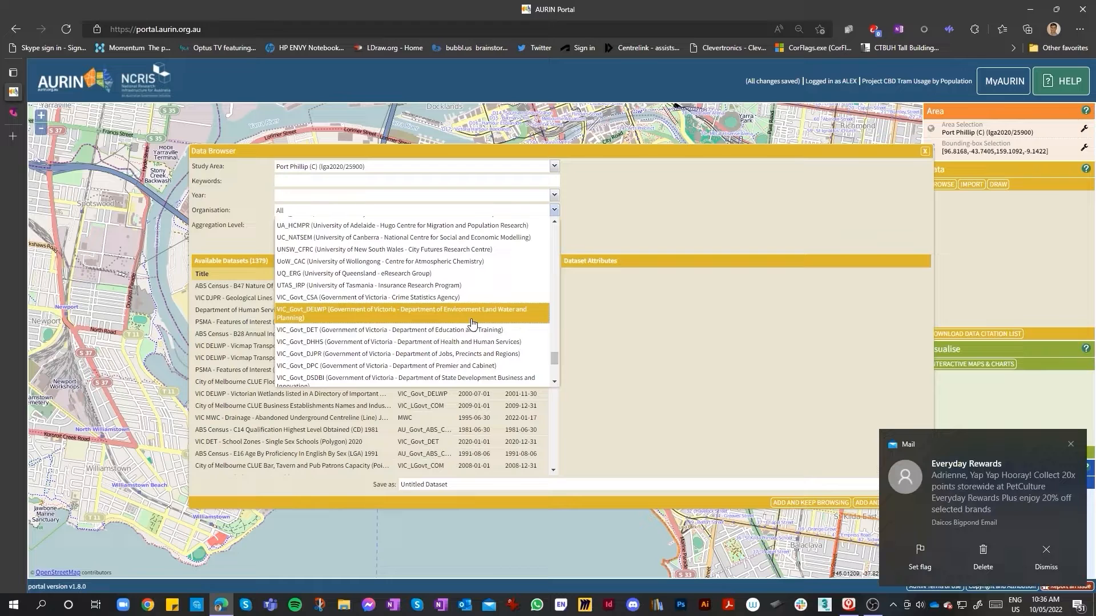
{"action": "left_click", "coordinate": [467, 323]}
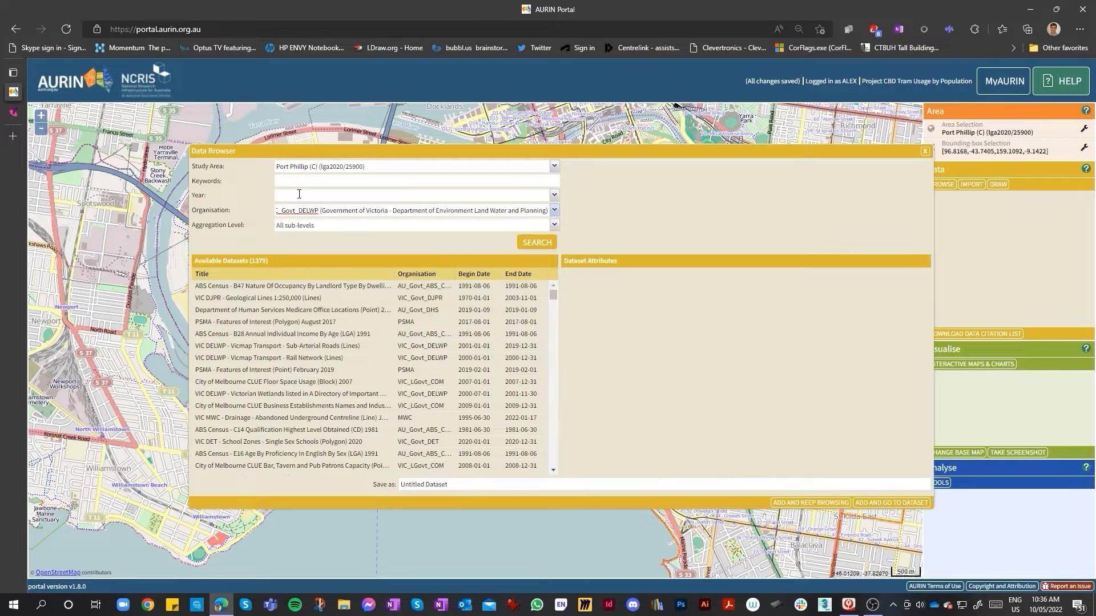
Set the year filter to 2022 and run the dataset search
{"action": "left_click", "coordinate": [554, 197]}
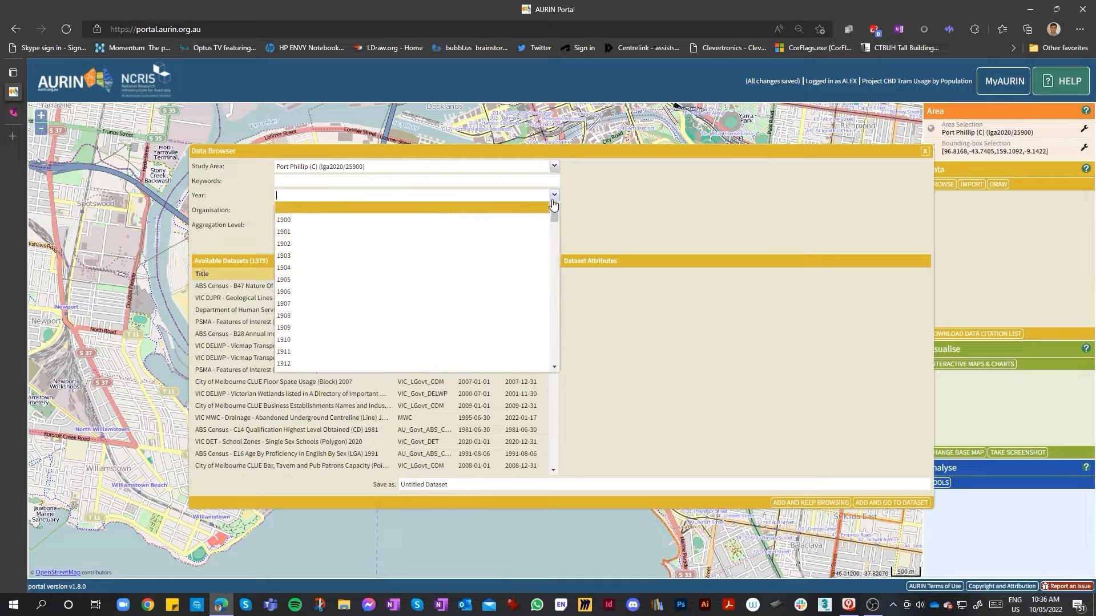
{"action": "scroll", "coordinate": [383, 310], "scroll_direction": "down", "scroll_amount": 7}
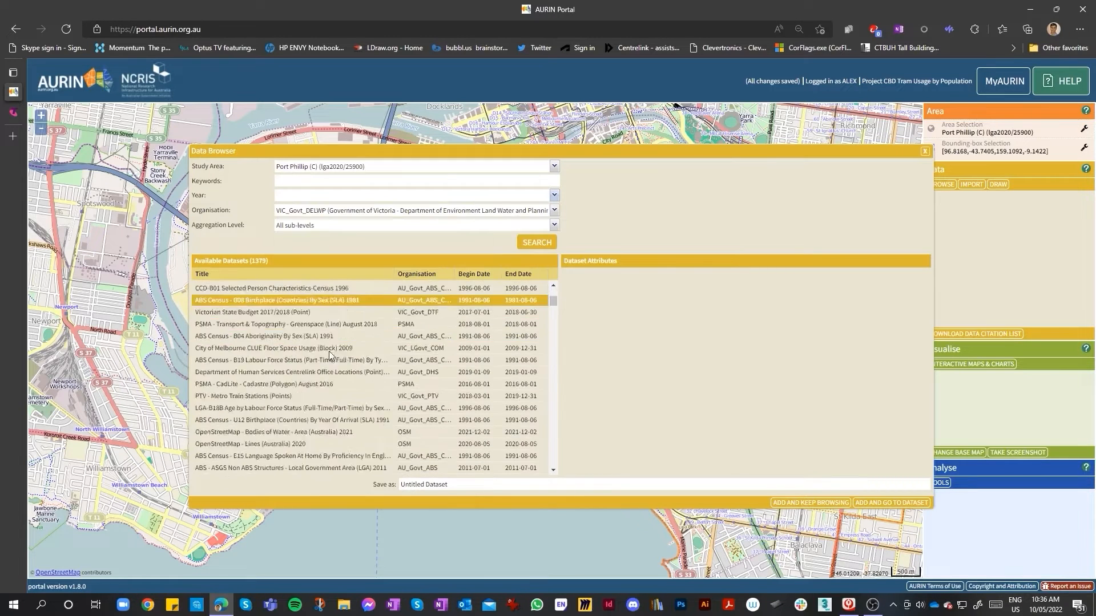
{"action": "left_click", "coordinate": [553, 196]}
{"action": "scroll", "coordinate": [379, 343], "scroll_direction": "down", "scroll_amount": 20}
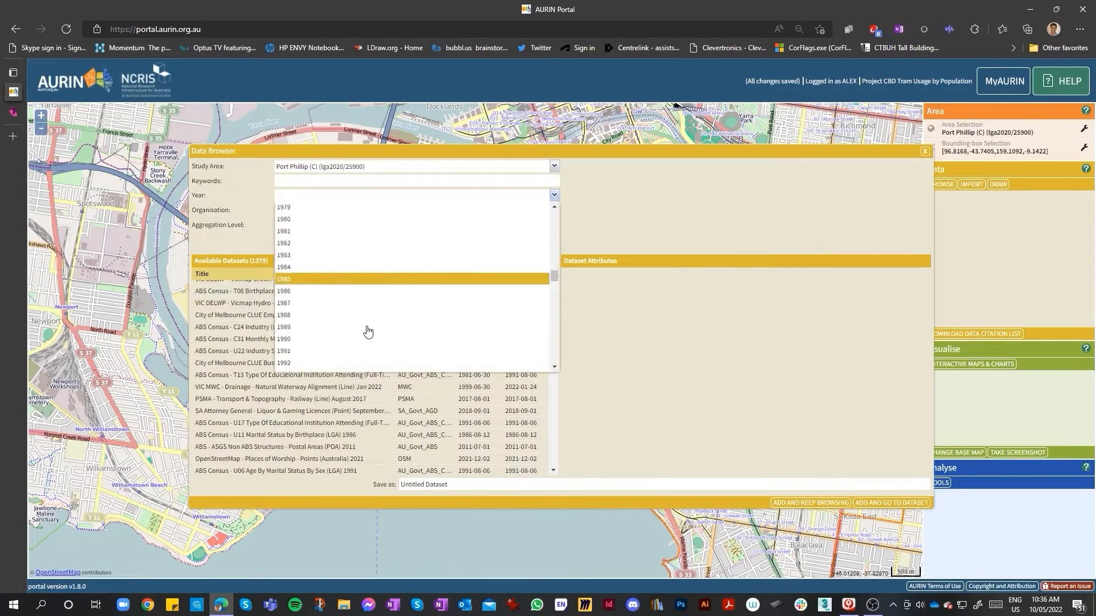
{"action": "scroll", "coordinate": [354, 328], "scroll_direction": "up", "scroll_amount": 10}
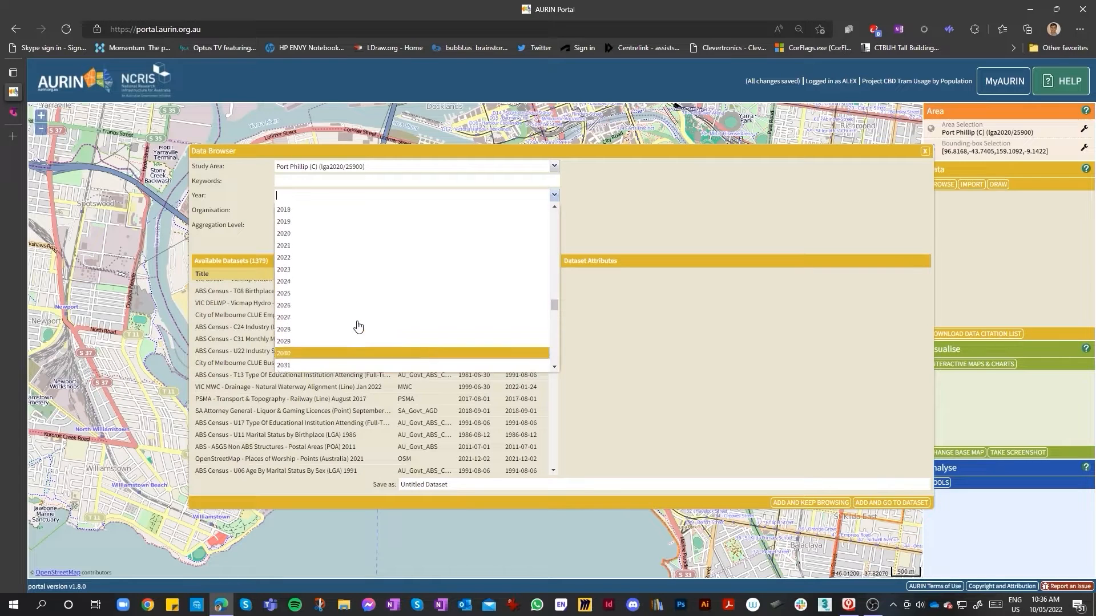
{"action": "scroll", "coordinate": [331, 323], "scroll_direction": "down", "scroll_amount": 2}
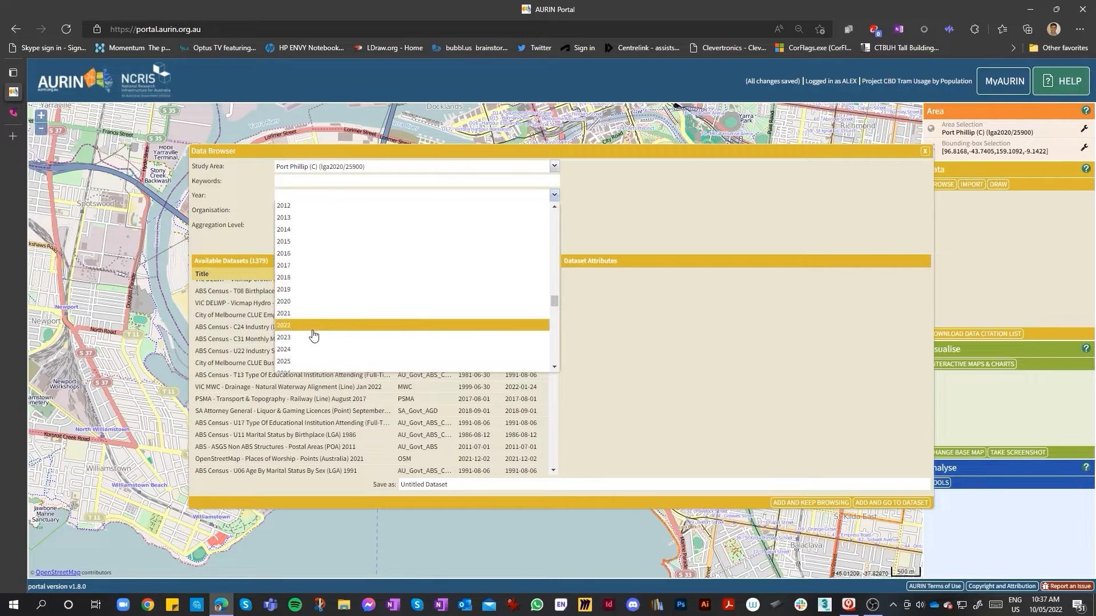
{"action": "left_click", "coordinate": [313, 335]}
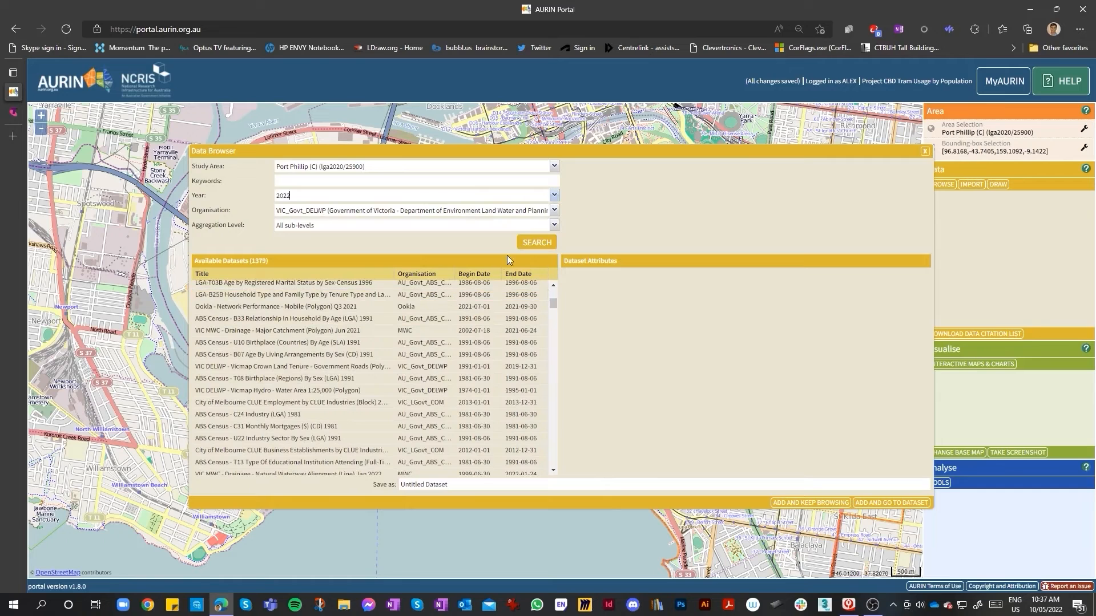
{"action": "left_click", "coordinate": [527, 251]}
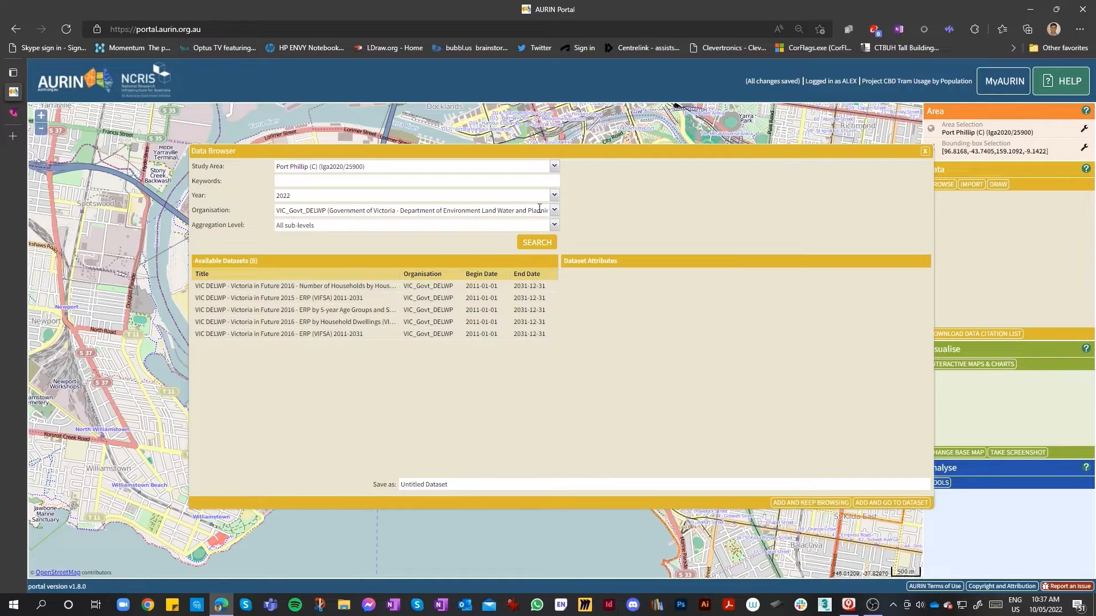
Change the year filter to 2016 and scroll through the matching datasets
{"action": "left_click", "coordinate": [554, 196]}
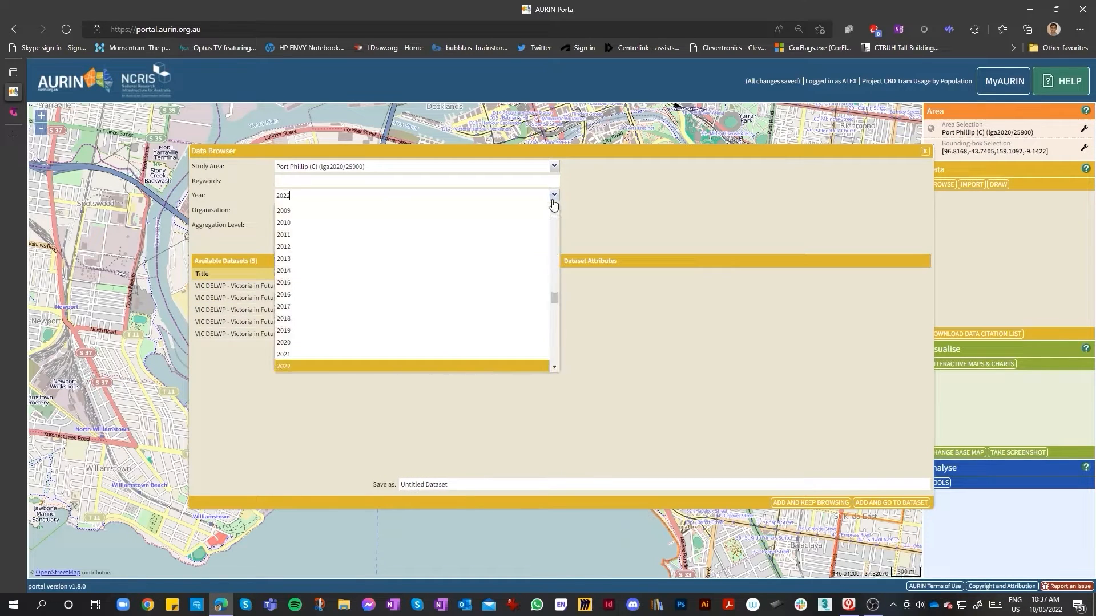
{"action": "left_click", "coordinate": [334, 295]}
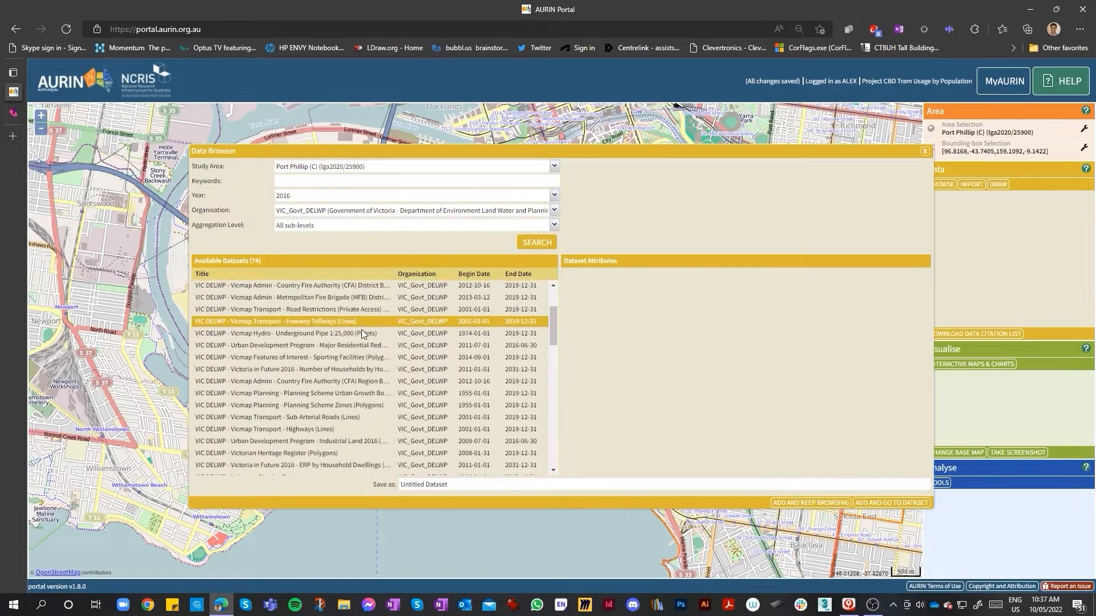
{"action": "scroll", "coordinate": [362, 333], "scroll_direction": "down", "scroll_amount": 6}
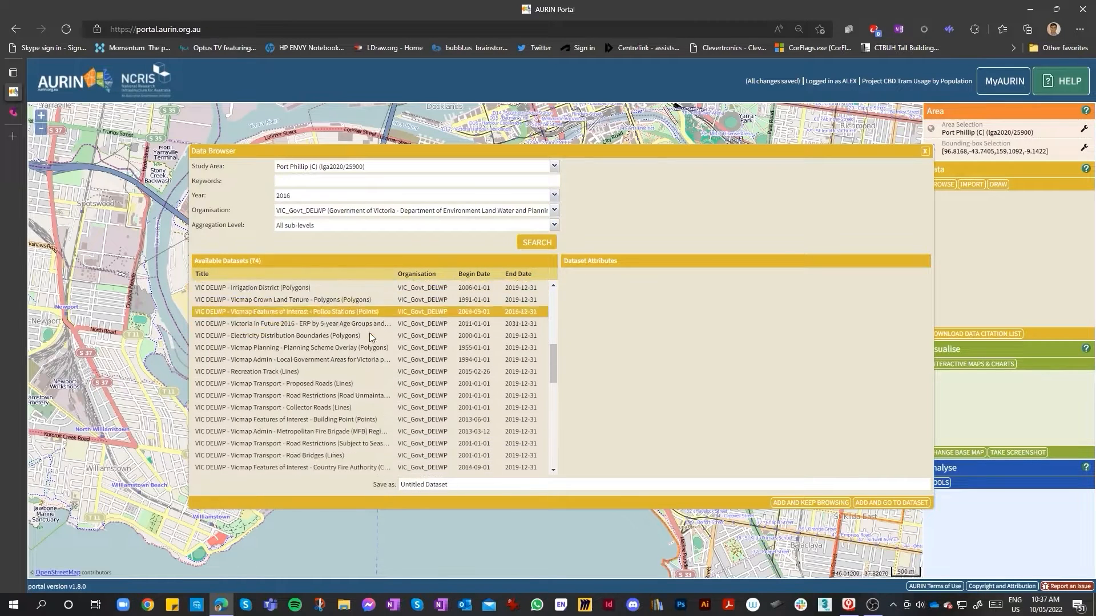
{"action": "scroll", "coordinate": [370, 333], "scroll_direction": "down", "scroll_amount": 4}
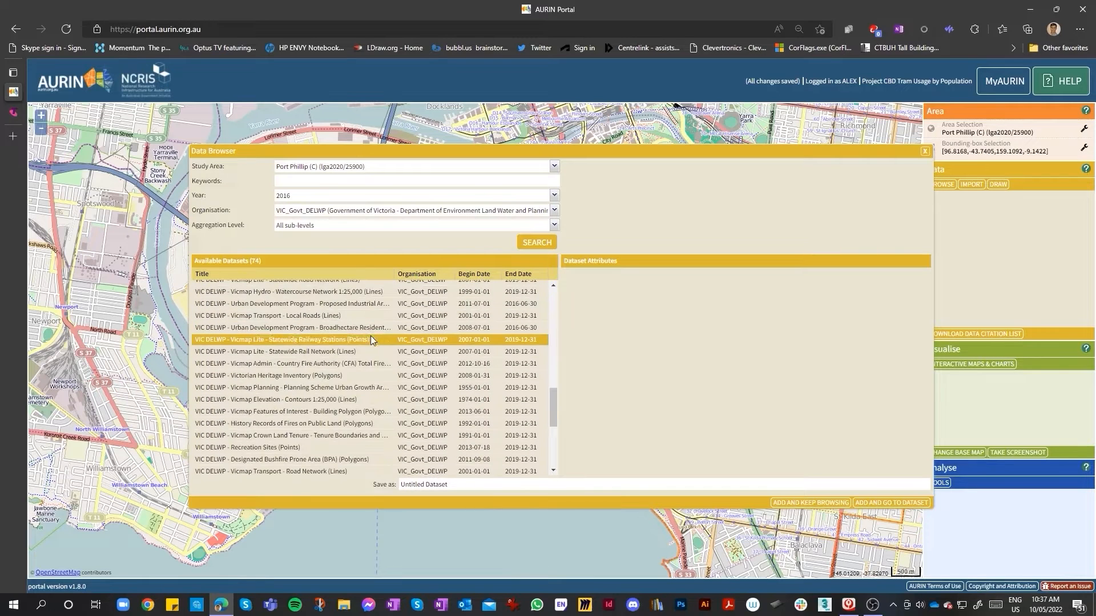
{"action": "scroll", "coordinate": [371, 340], "scroll_direction": "down", "scroll_amount": 1}
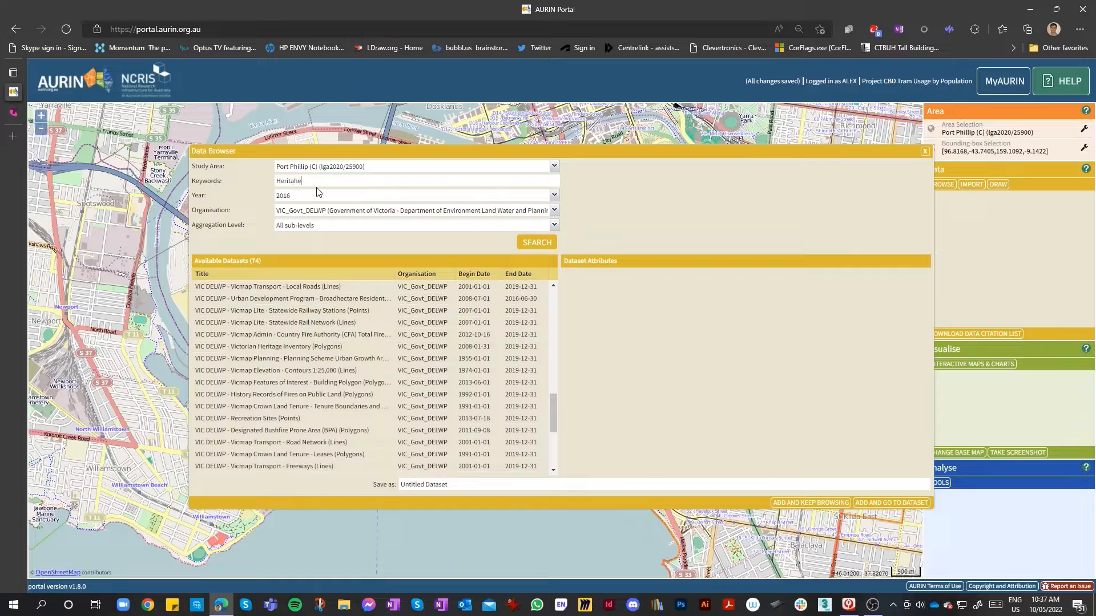
Search the filtered datasets with the keyword Heritage
{"action": "key", "text": "Return"}
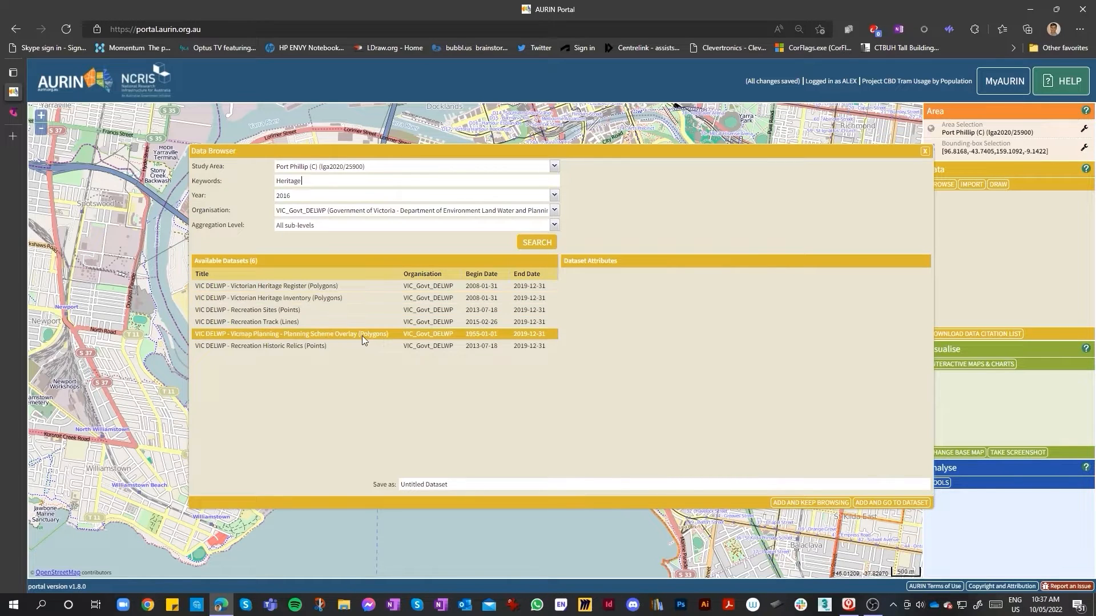
{"action": "mouse_move", "coordinate": [363, 337]}
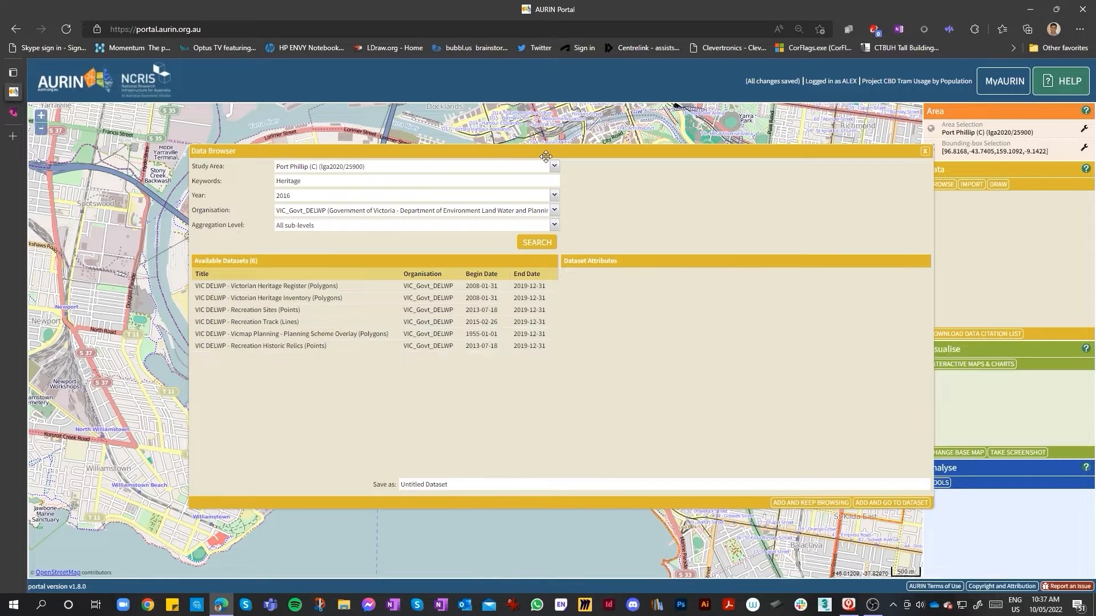
{"action": "left_click_drag", "start_coordinate": [548, 152], "coordinate": [520, 165]}
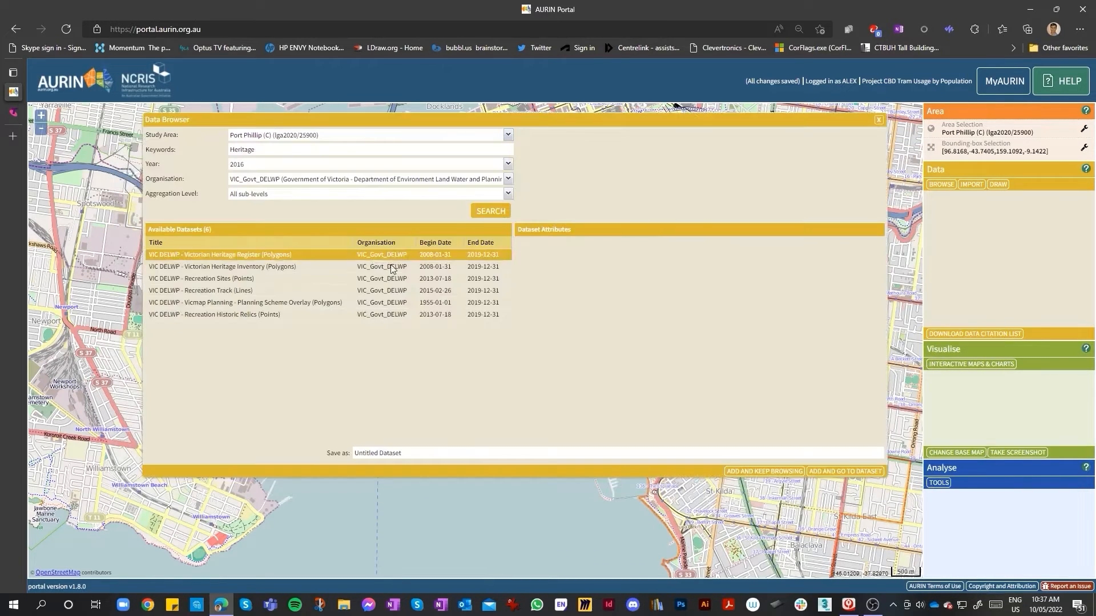
Add the VIC DELWP - Victorian Heritage Register (Polygons) dataset with all attributes to the project and keep browsing
{"action": "left_click", "coordinate": [280, 254]}
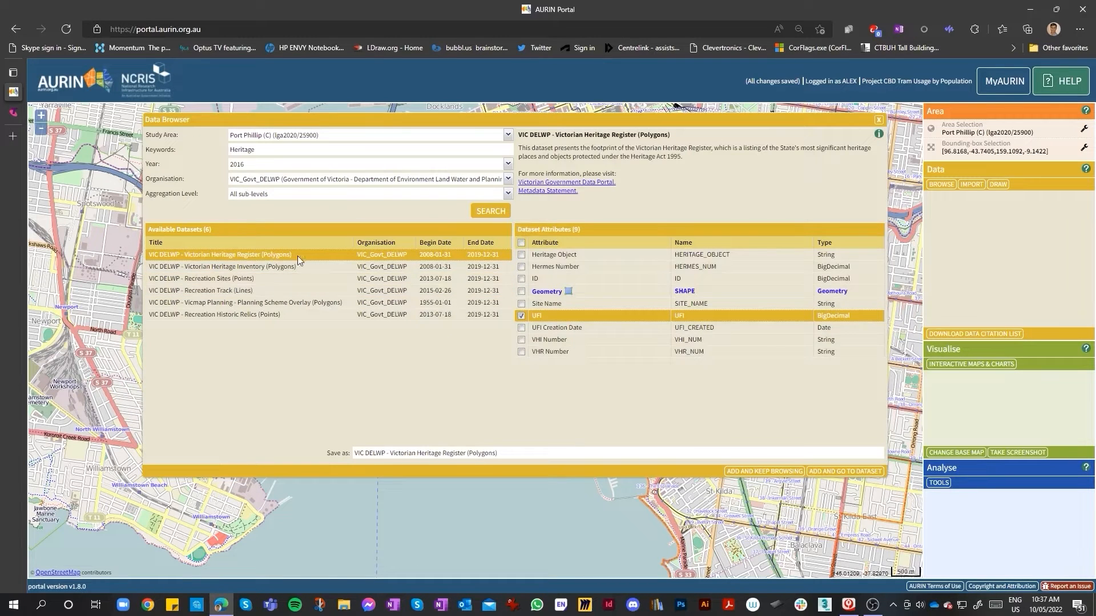
{"action": "left_click", "coordinate": [521, 244]}
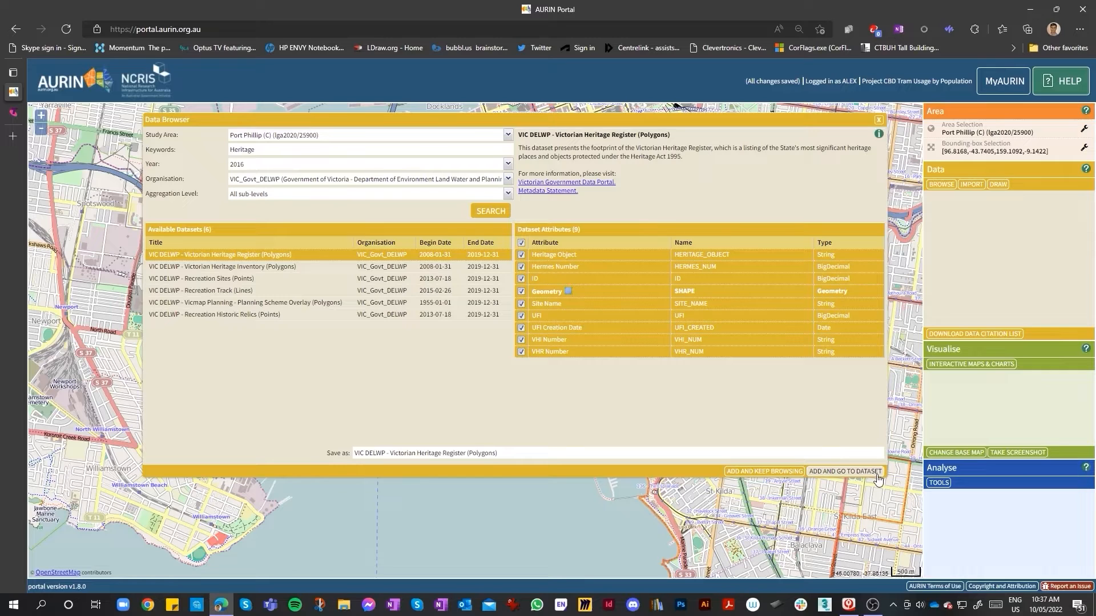
{"action": "left_click", "coordinate": [761, 472]}
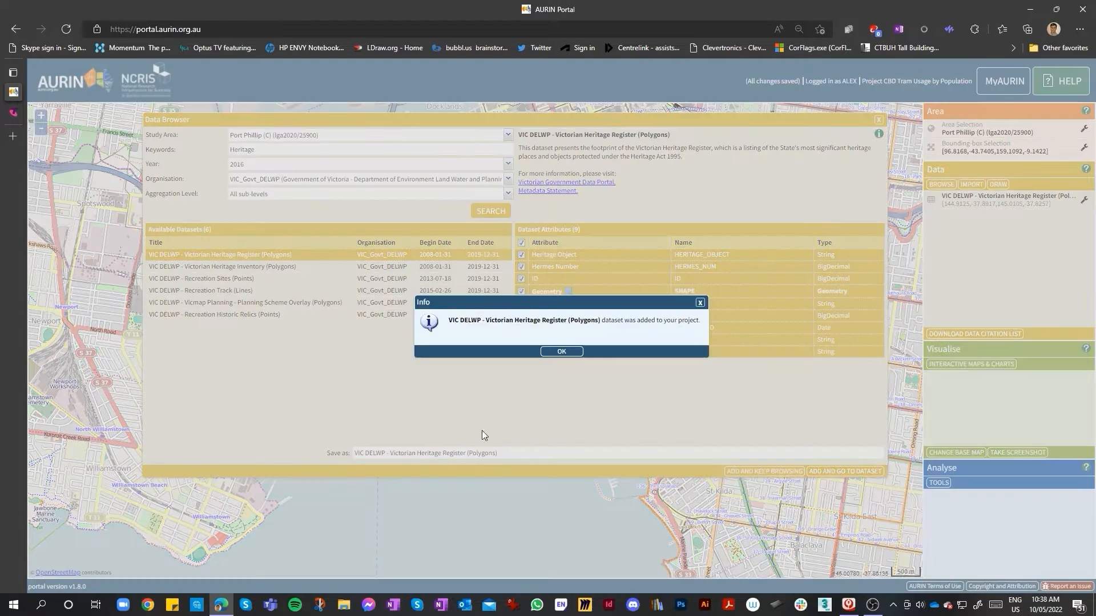
Add the VIC DELWP - Victorian Heritage Inventory (Polygons) dataset with all attributes to the project and keep browsing
{"action": "left_click", "coordinate": [562, 351]}
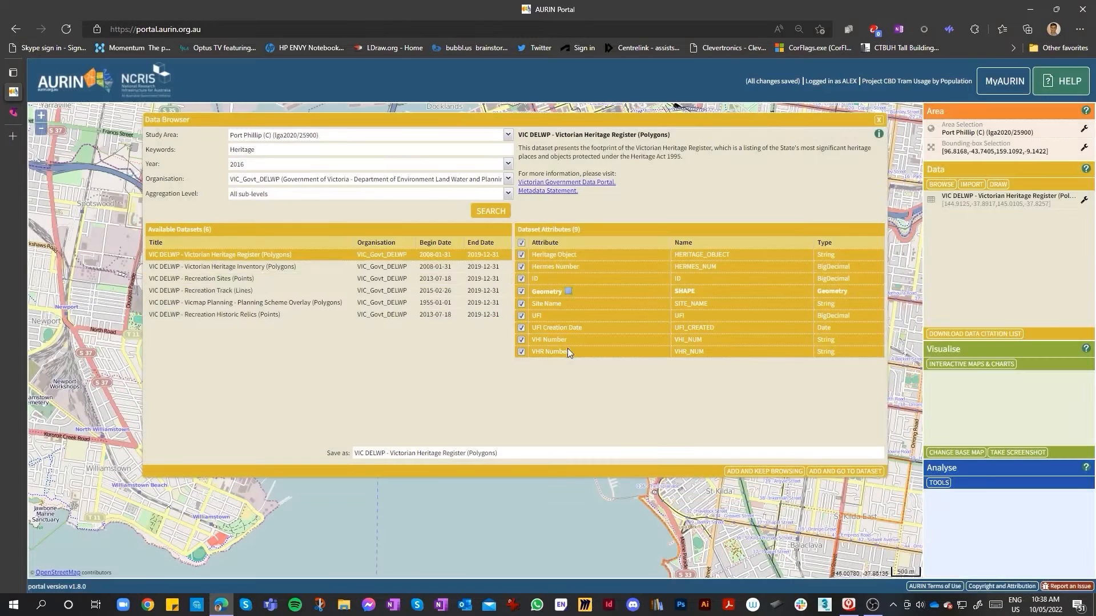
{"action": "left_click", "coordinate": [286, 269]}
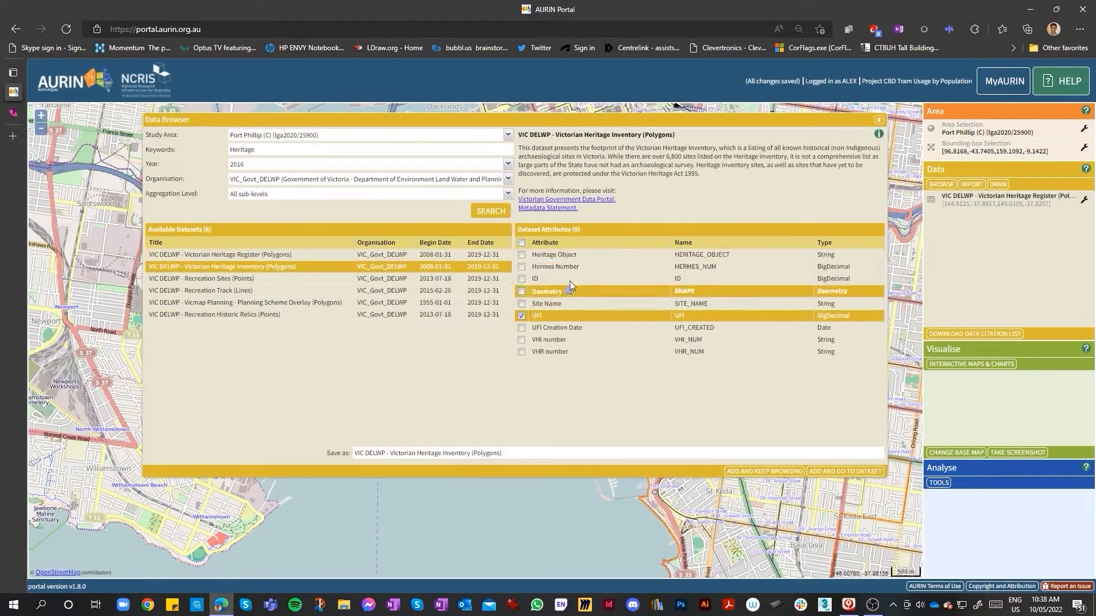
{"action": "left_click", "coordinate": [521, 244]}
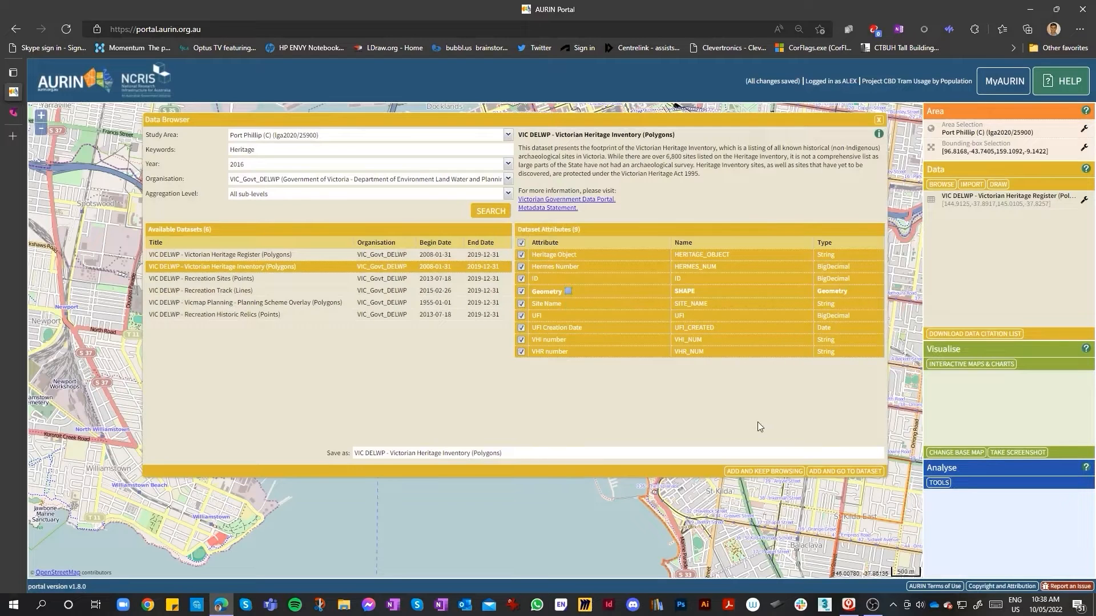
{"action": "left_click", "coordinate": [765, 472]}
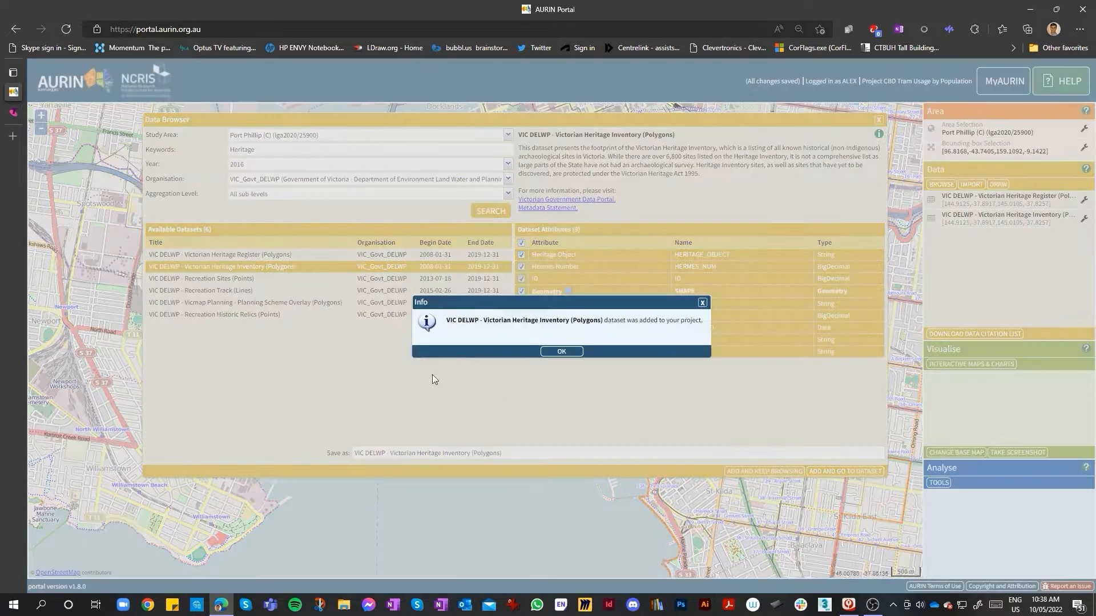
{"action": "left_click", "coordinate": [559, 351]}
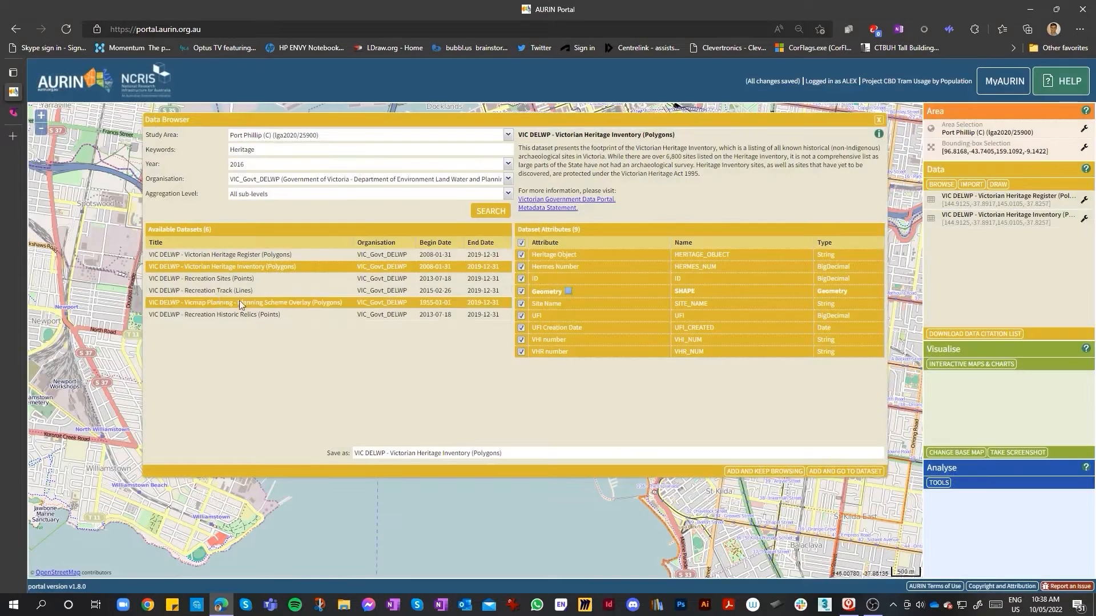
Add the VIC DELWP - Vicmap Planning - Planning Scheme Overlay (Polygons) dataset with all attributes to the project
{"action": "left_click", "coordinate": [168, 302]}
{"action": "left_click", "coordinate": [521, 242]}
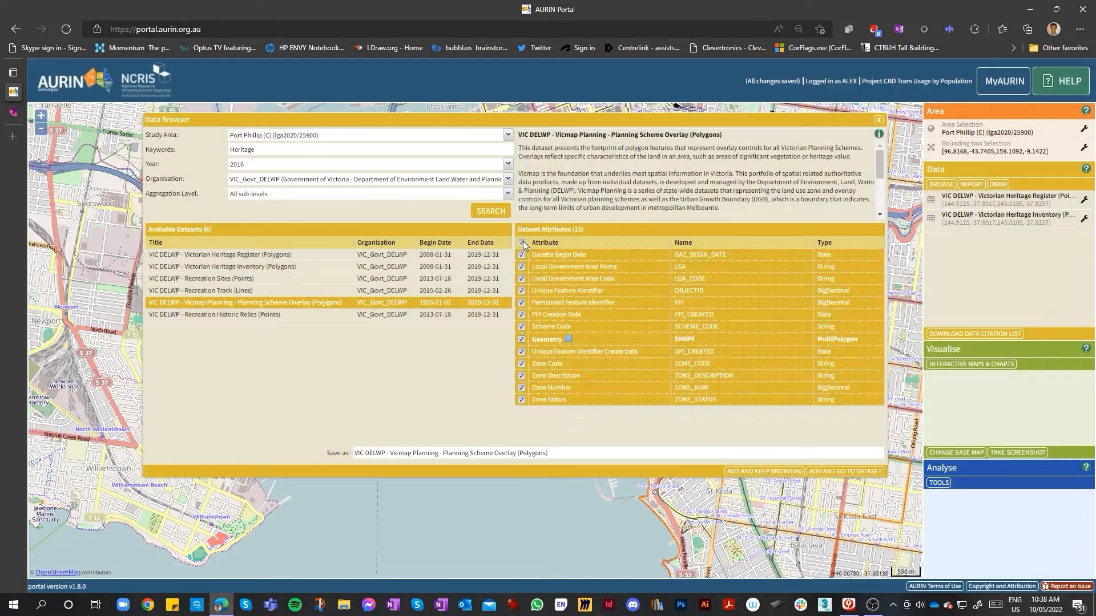
{"action": "left_click", "coordinate": [782, 472]}
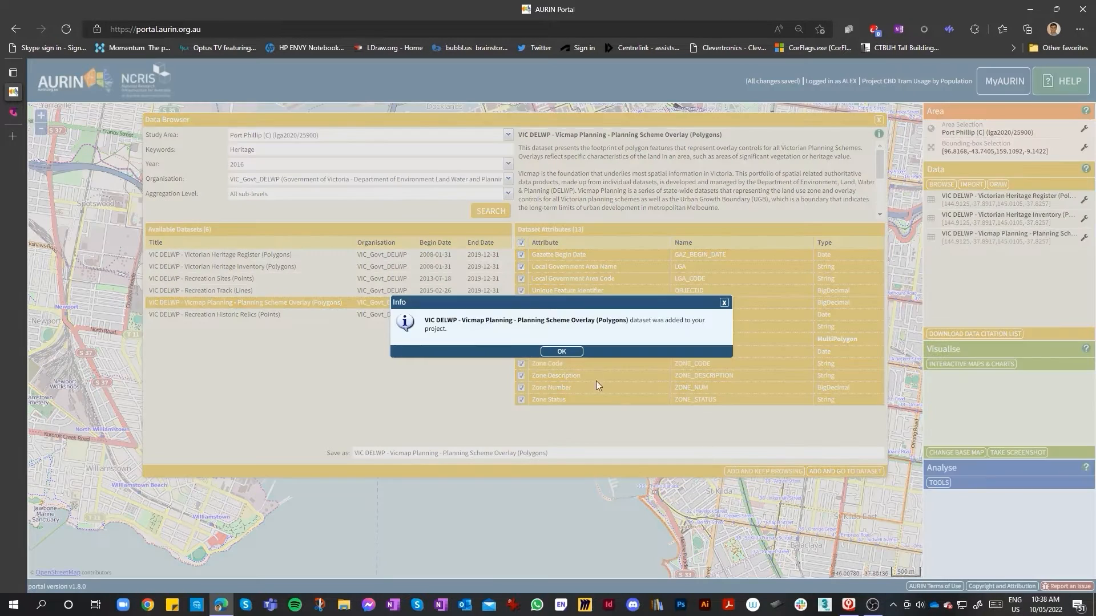
{"action": "left_click", "coordinate": [564, 350]}
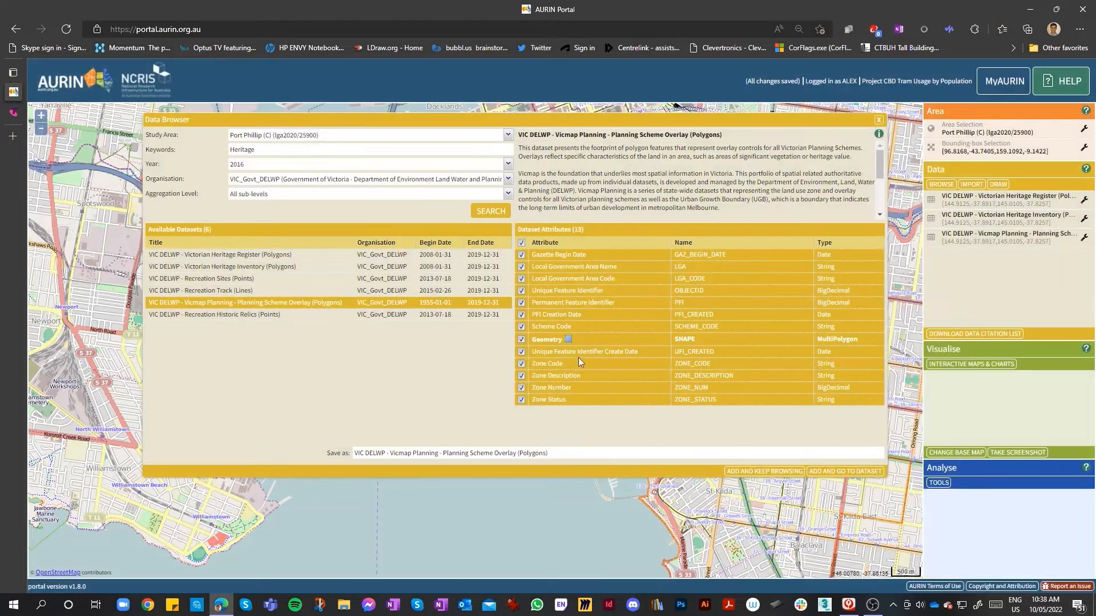
Add the planning scheme overlay dataset a second time and go to the data list, then remove the duplicate copy
{"action": "left_click", "coordinate": [854, 473]}
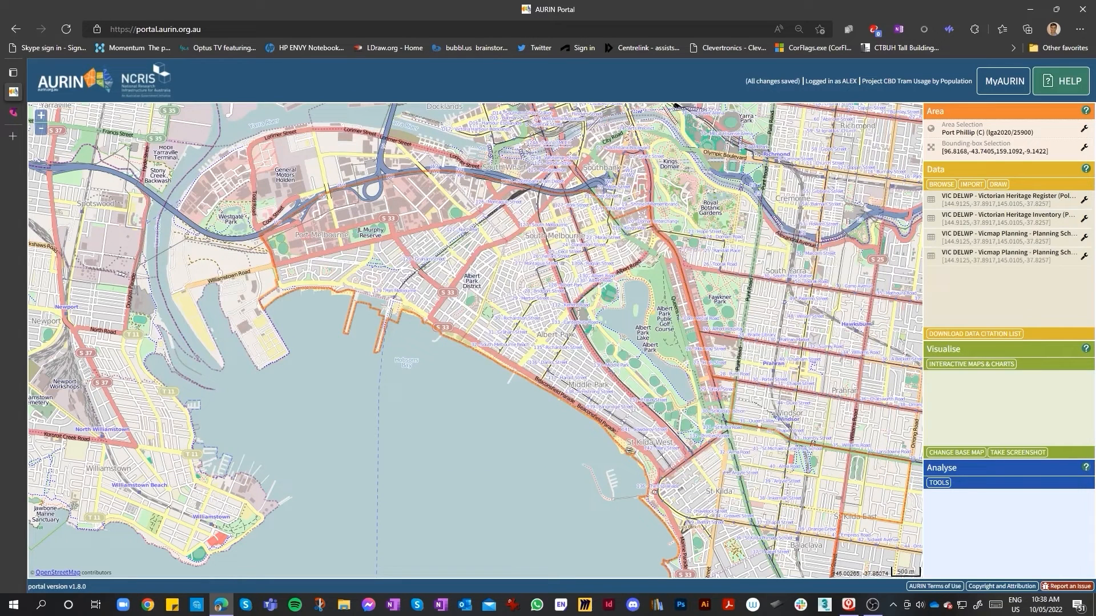
{"action": "left_click", "coordinate": [1083, 256]}
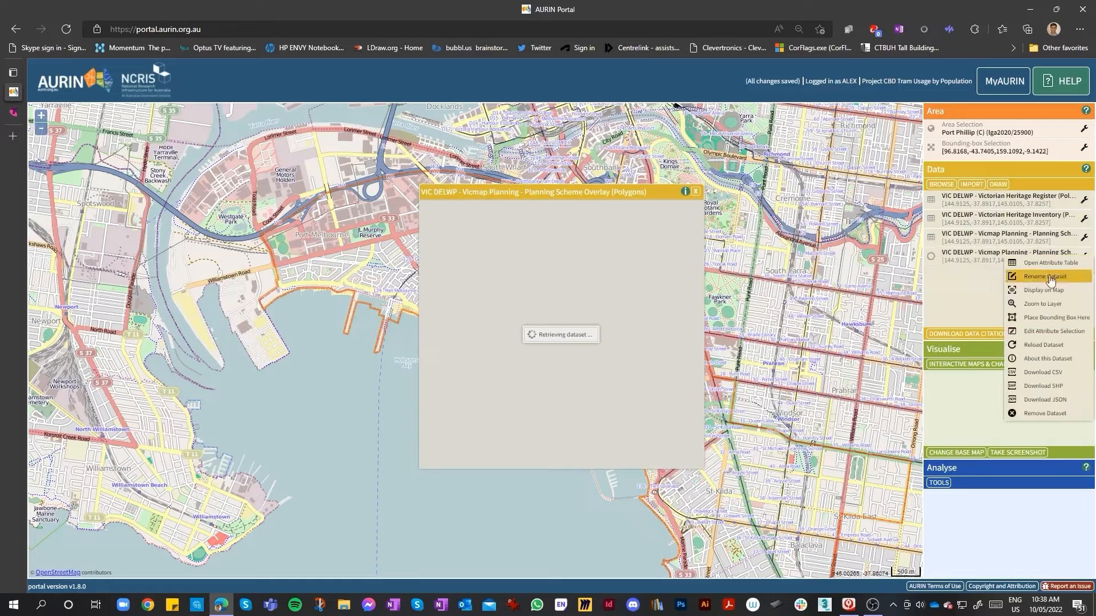
{"action": "left_click", "coordinate": [1044, 413]}
{"action": "left_click", "coordinate": [542, 354]}
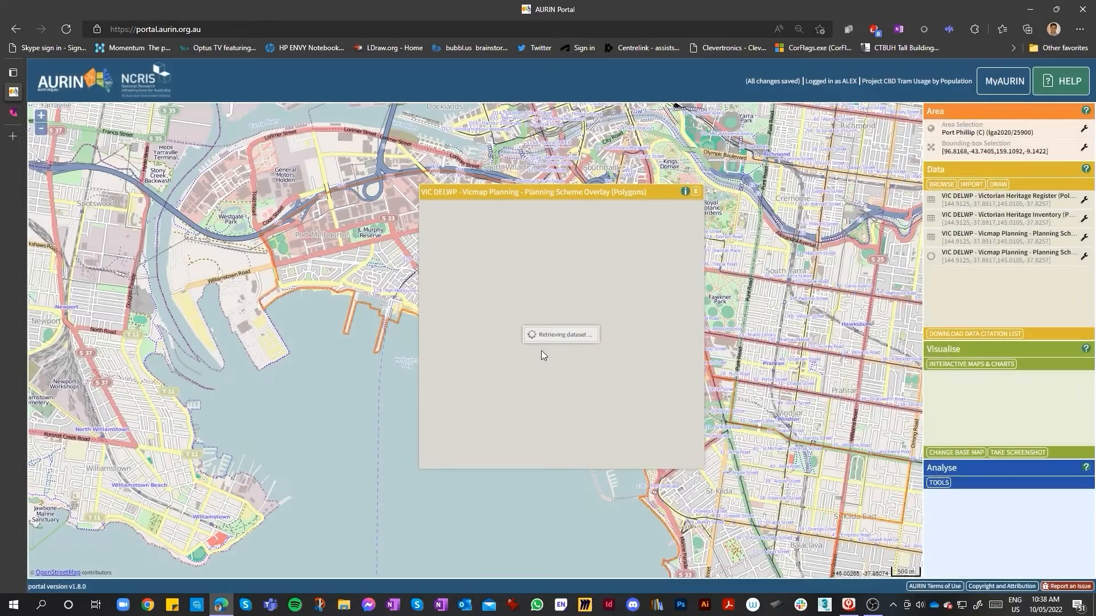
{"action": "left_click", "coordinate": [695, 191]}
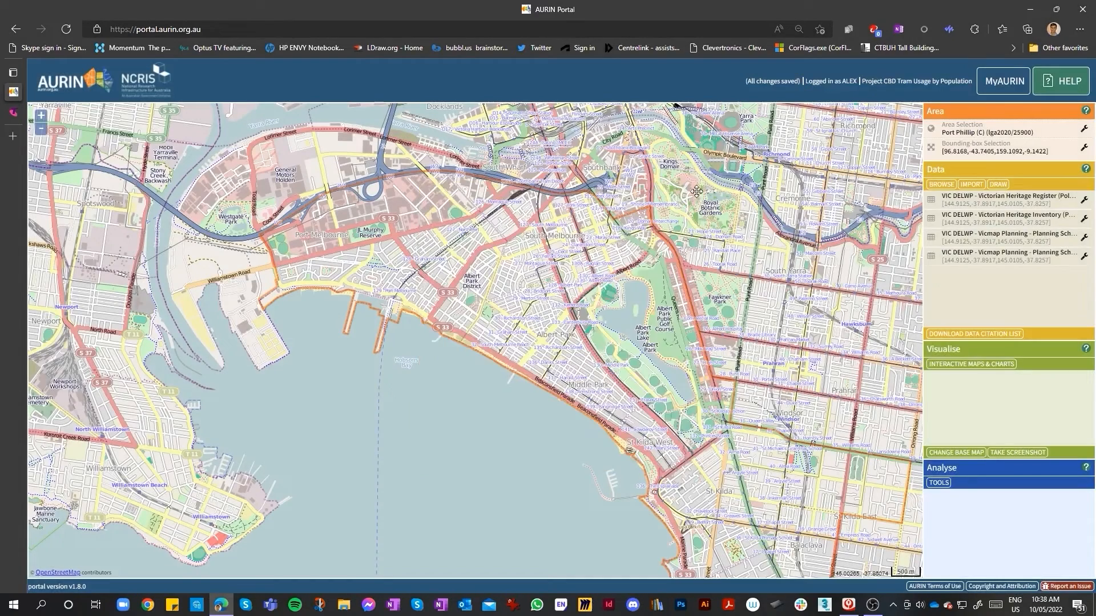
{"action": "left_click", "coordinate": [1084, 258]}
{"action": "left_click", "coordinate": [1018, 416]}
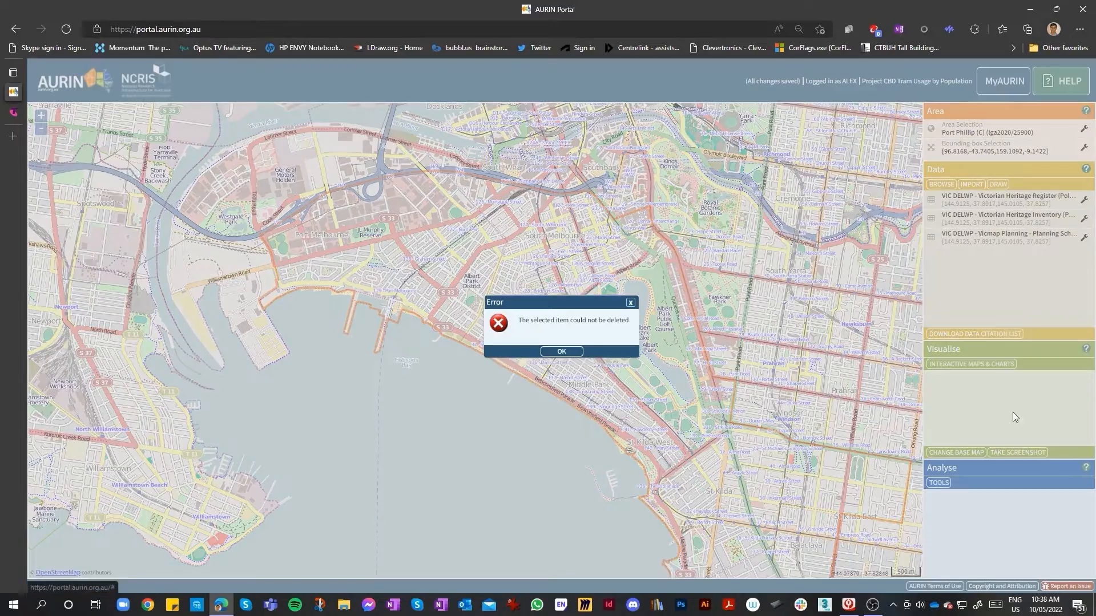
{"action": "left_click", "coordinate": [568, 351]}
Open the map display settings for the Victorian Heritage Register dataset and set its fill colour to #F5DF4E
{"action": "scroll", "coordinate": [687, 309], "scroll_direction": "down", "scroll_amount": 1}
{"action": "scroll", "coordinate": [594, 255], "scroll_direction": "up", "scroll_amount": 1}
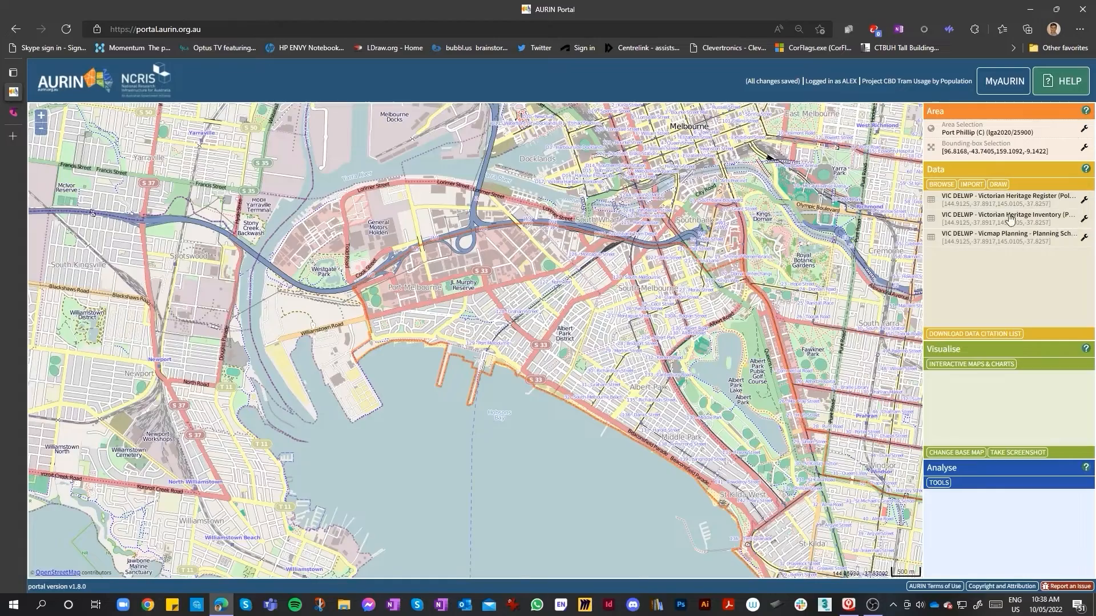
{"action": "scroll", "coordinate": [725, 245], "scroll_direction": "up", "scroll_amount": 2}
{"action": "scroll", "coordinate": [703, 251], "scroll_direction": "down", "scroll_amount": 2}
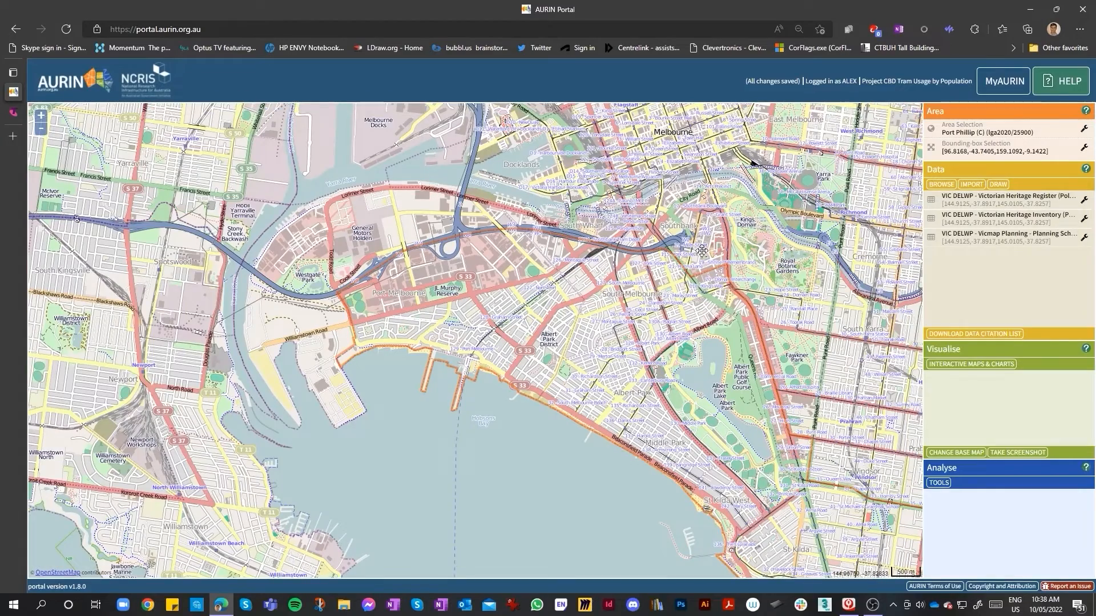
{"action": "left_click", "coordinate": [1084, 202]}
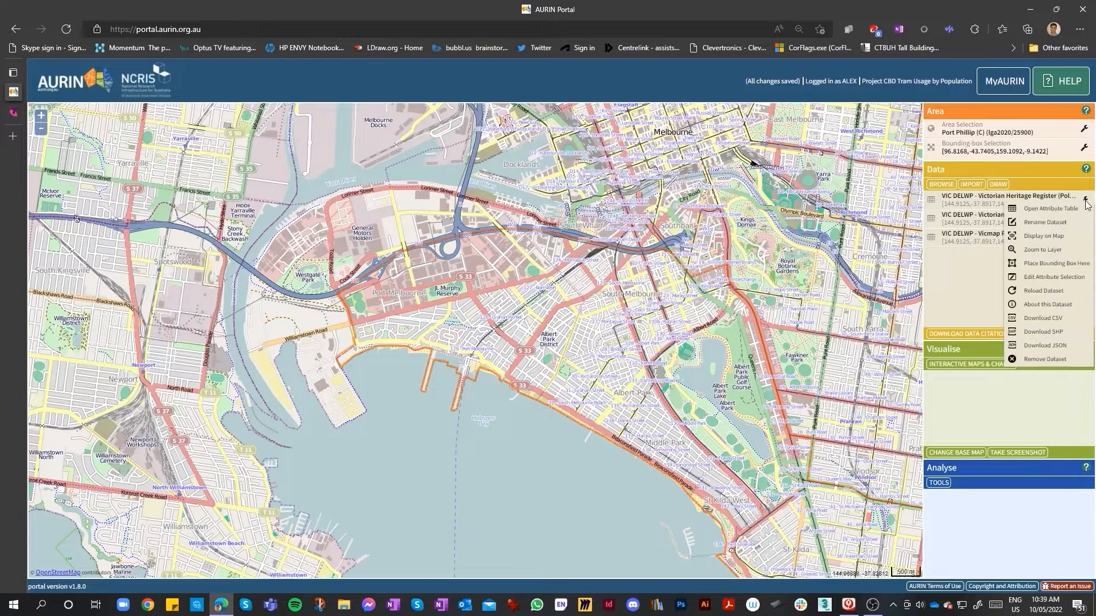
{"action": "left_click", "coordinate": [1066, 241]}
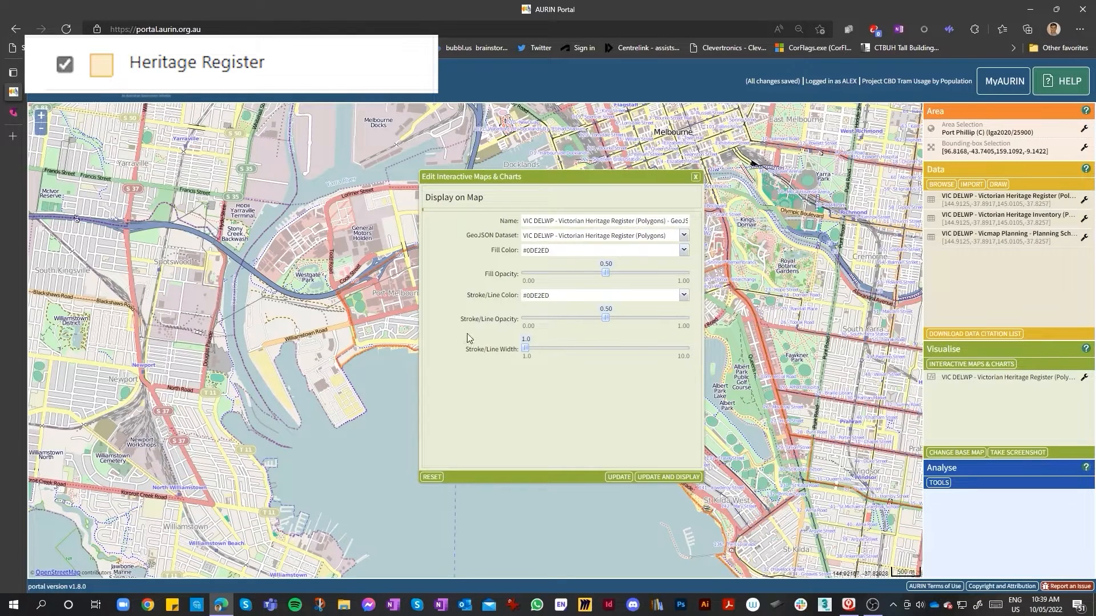
{"action": "left_click", "coordinate": [683, 250]}
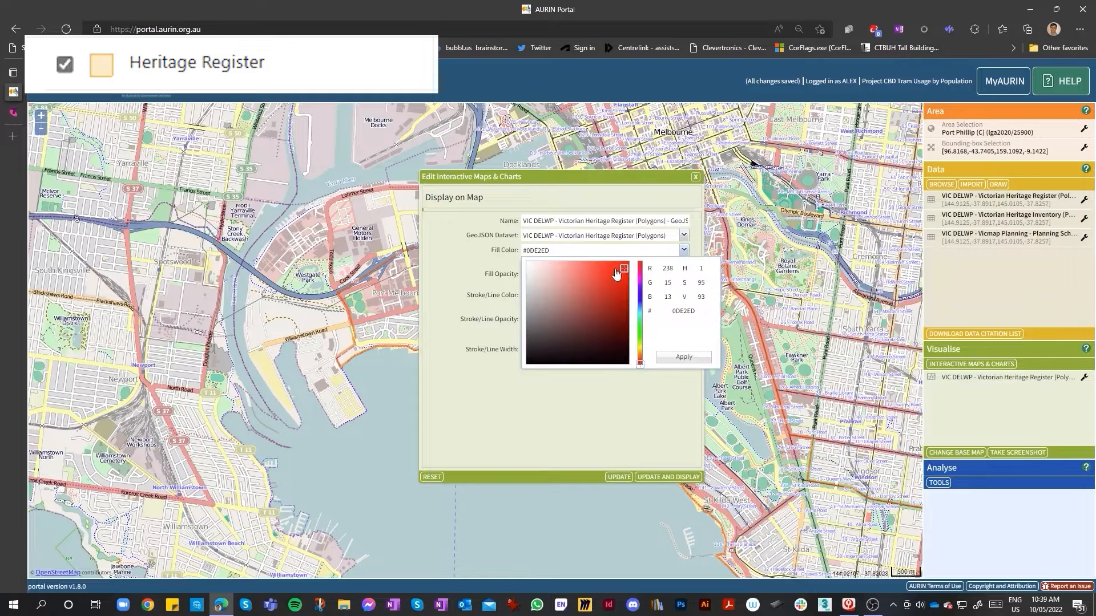
{"action": "left_click_drag", "start_coordinate": [583, 269], "coordinate": [564, 267]}
{"action": "left_click", "coordinate": [642, 355]}
{"action": "left_click_drag", "start_coordinate": [642, 355], "coordinate": [641, 350]}
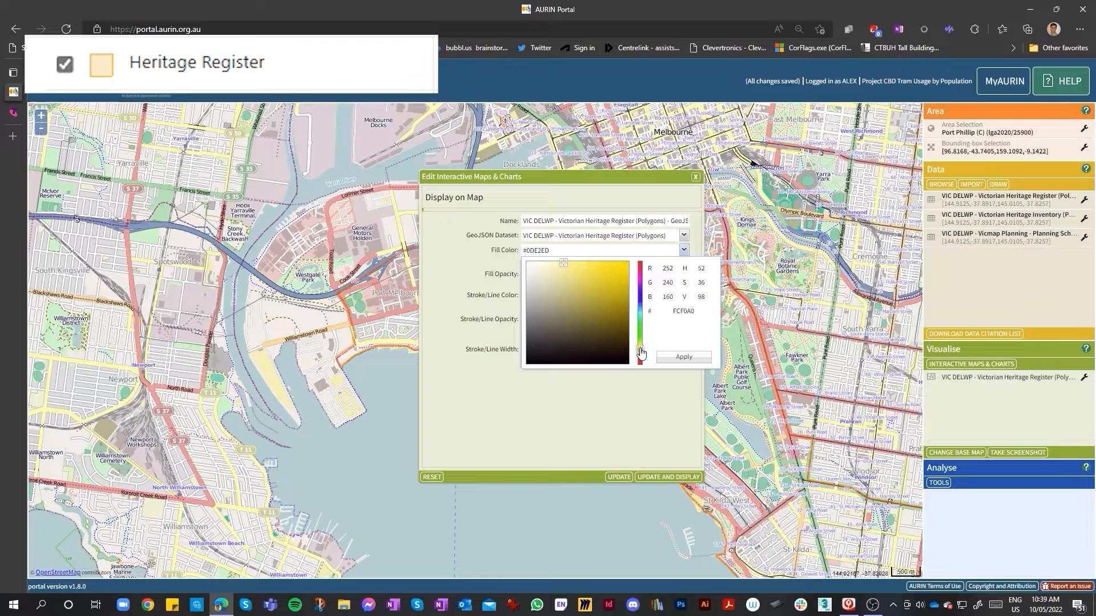
{"action": "left_click", "coordinate": [564, 269]}
{"action": "left_click", "coordinate": [591, 264]}
{"action": "left_click", "coordinate": [698, 359]}
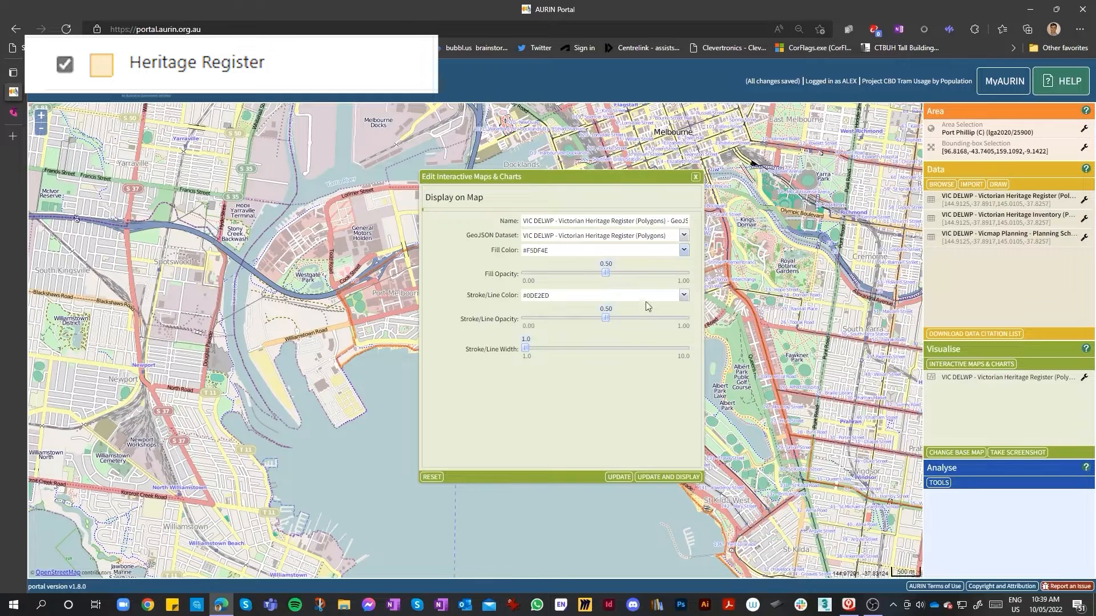
Set the Heritage Register layer's stroke/line colour to #FDB31F and update and display it on the map
{"action": "left_click", "coordinate": [683, 295]}
{"action": "left_click_drag", "start_coordinate": [640, 407], "coordinate": [640, 399]}
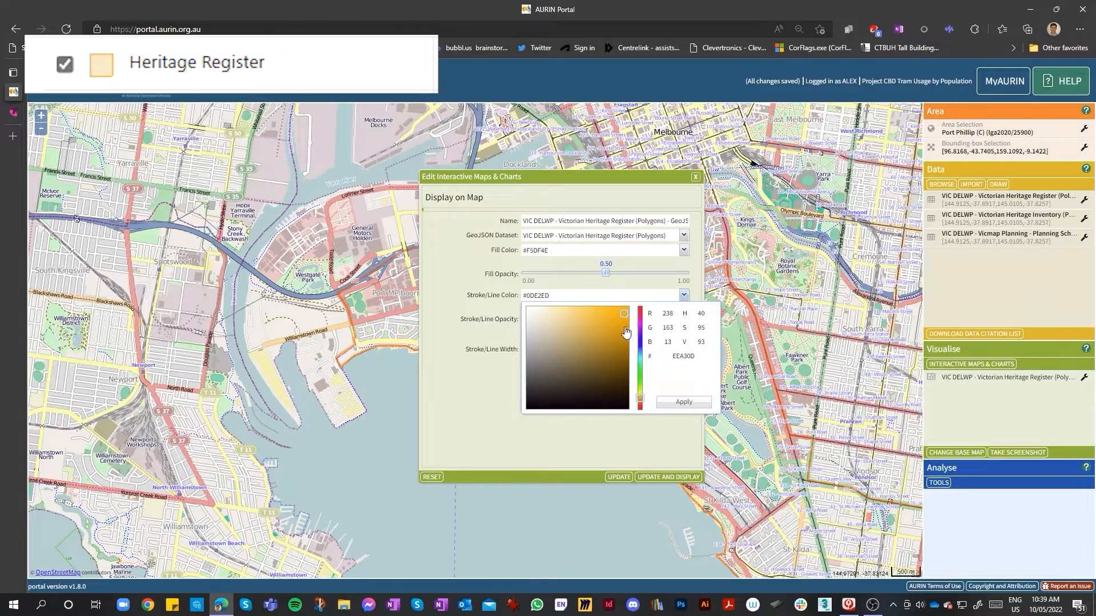
{"action": "left_click_drag", "start_coordinate": [622, 318], "coordinate": [617, 308]}
{"action": "left_click", "coordinate": [670, 403]}
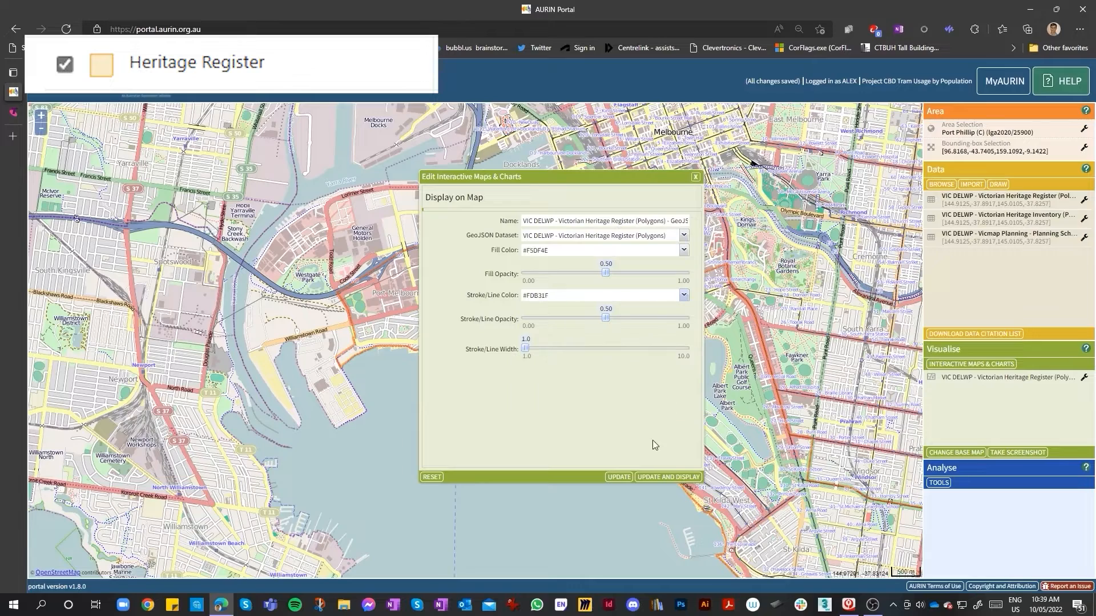
{"action": "left_click", "coordinate": [663, 478]}
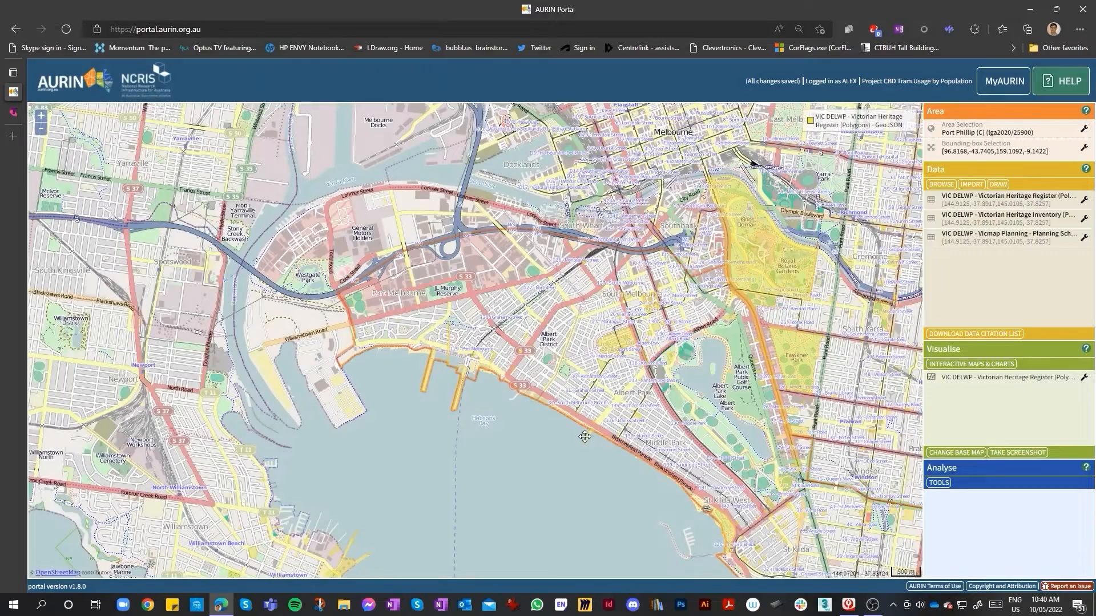
Zoom in and out around South Melbourne to examine the displayed heritage register polygons
{"action": "scroll", "coordinate": [662, 328], "scroll_direction": "up", "scroll_amount": 3}
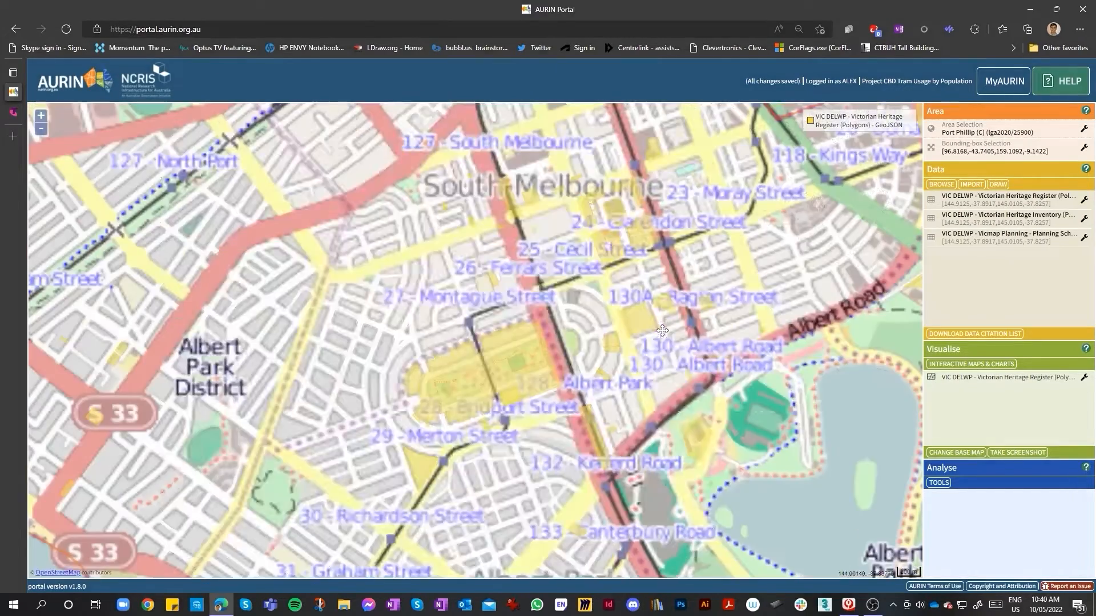
{"action": "scroll", "coordinate": [596, 365], "scroll_direction": "down", "scroll_amount": 2}
{"action": "scroll", "coordinate": [546, 294], "scroll_direction": "up", "scroll_amount": 2}
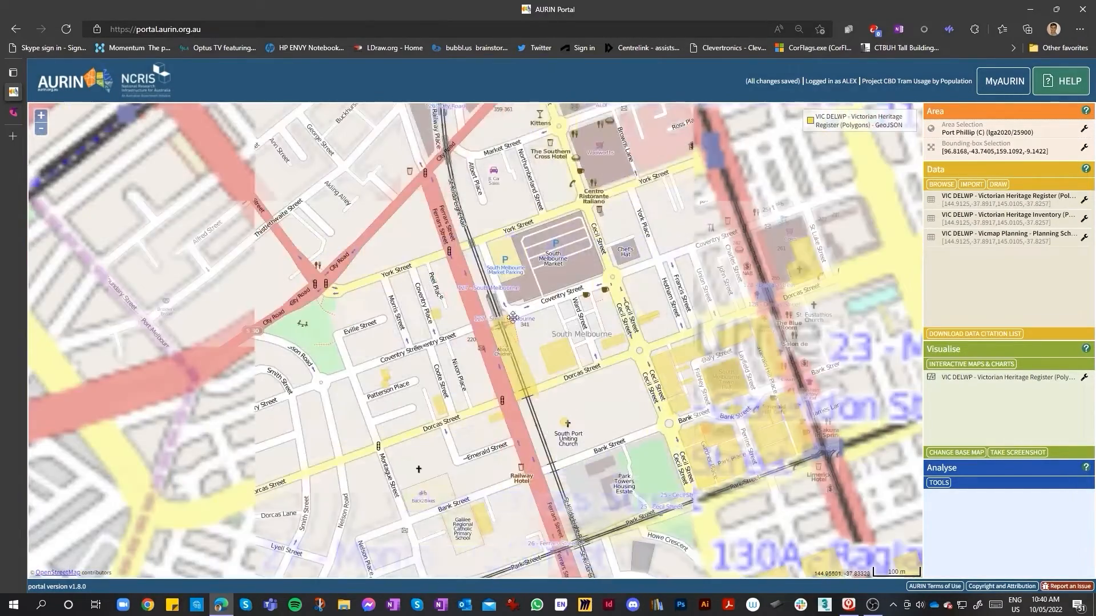
{"action": "scroll", "coordinate": [503, 324], "scroll_direction": "down", "scroll_amount": 1}
{"action": "scroll", "coordinate": [599, 381], "scroll_direction": "up", "scroll_amount": 1}
{"action": "scroll", "coordinate": [605, 380], "scroll_direction": "down", "scroll_amount": 2}
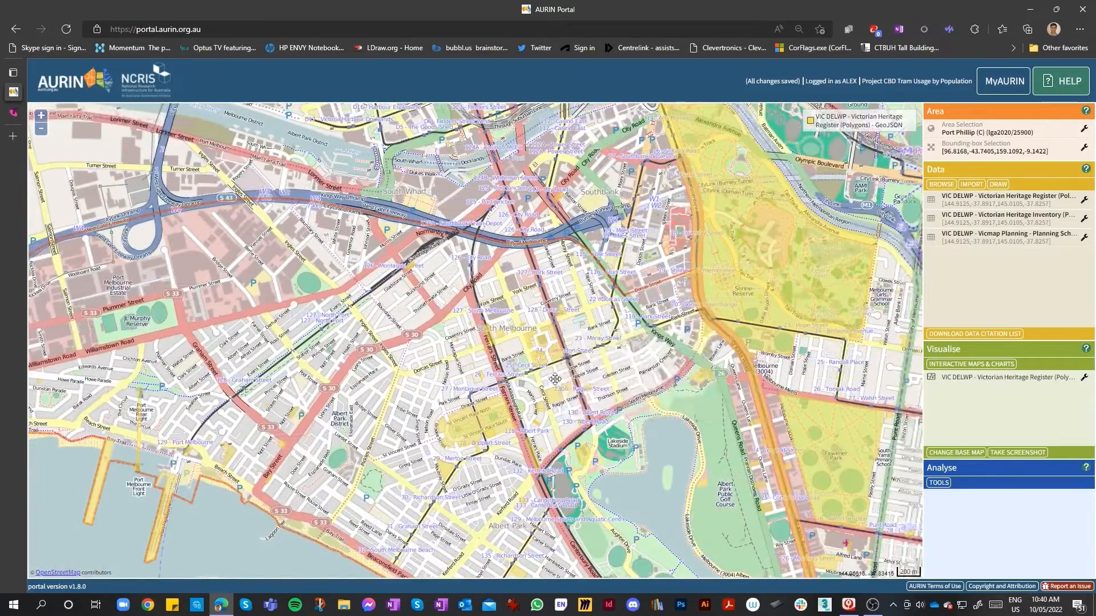
{"action": "scroll", "coordinate": [519, 325], "scroll_direction": "up", "scroll_amount": 2}
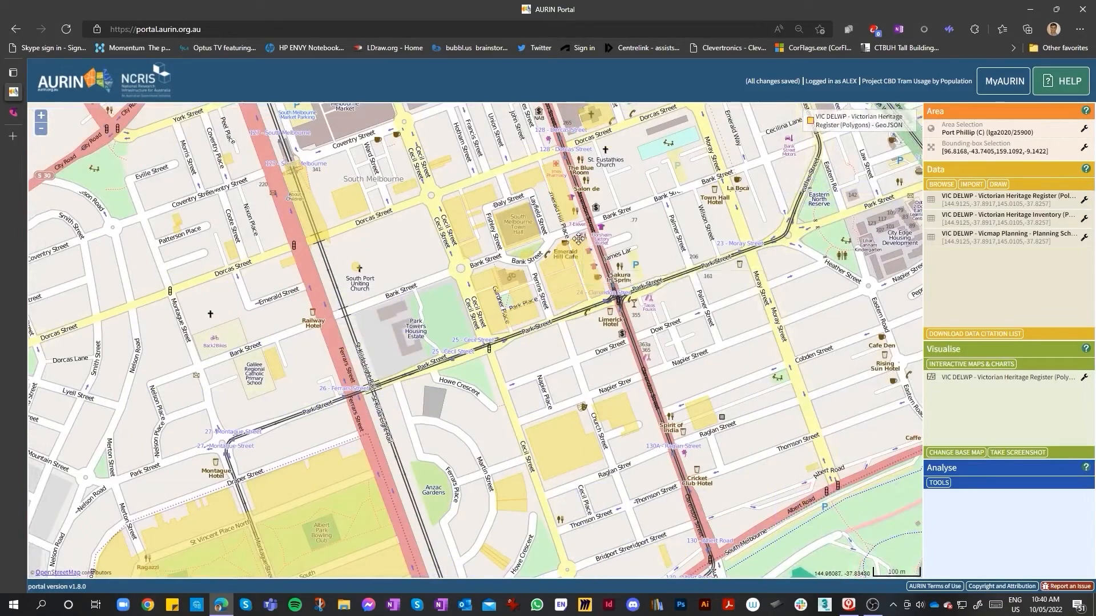
Hover over heritage polygons near South Melbourne Town Hall to inspect their attribute details
{"action": "mouse_move", "coordinate": [550, 284]}
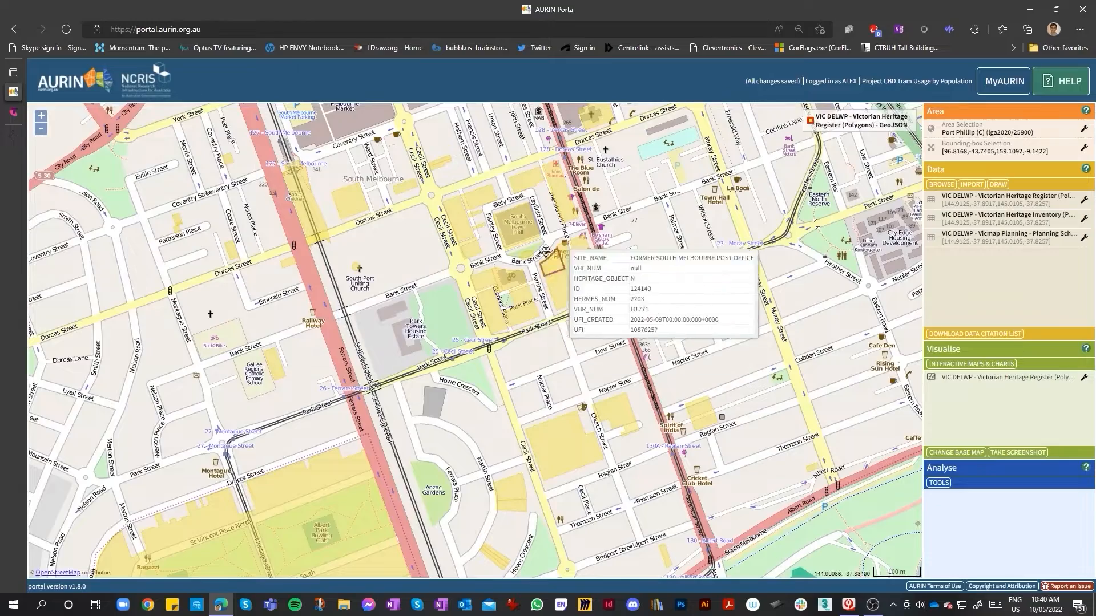
{"action": "scroll", "coordinate": [508, 308], "scroll_direction": "up", "scroll_amount": 1}
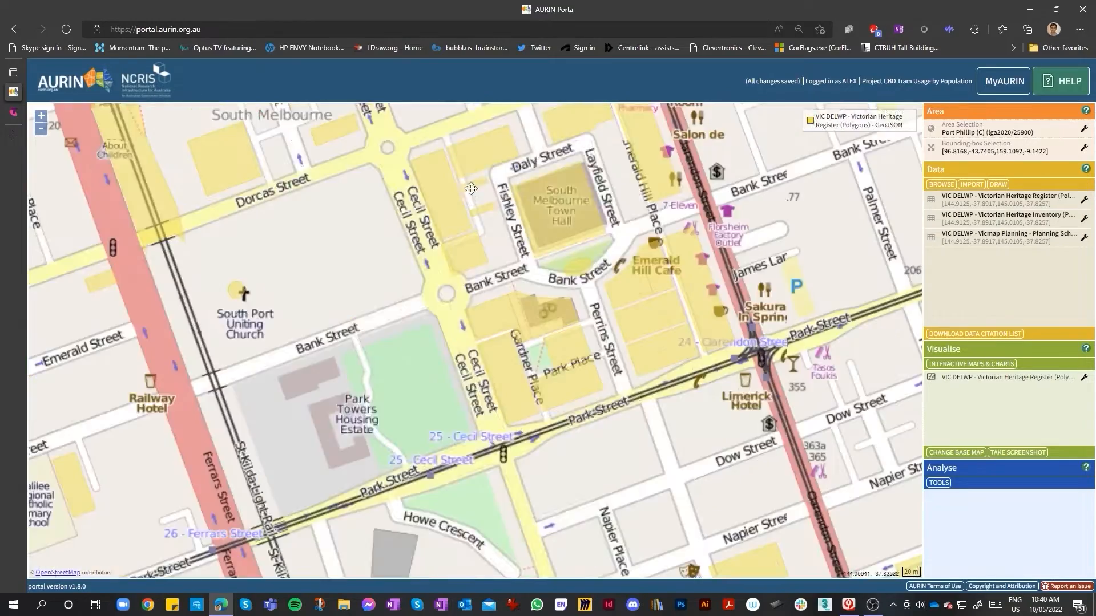
{"action": "scroll", "coordinate": [503, 286], "scroll_direction": "up", "scroll_amount": 1}
{"action": "scroll", "coordinate": [450, 337], "scroll_direction": "down", "scroll_amount": 1}
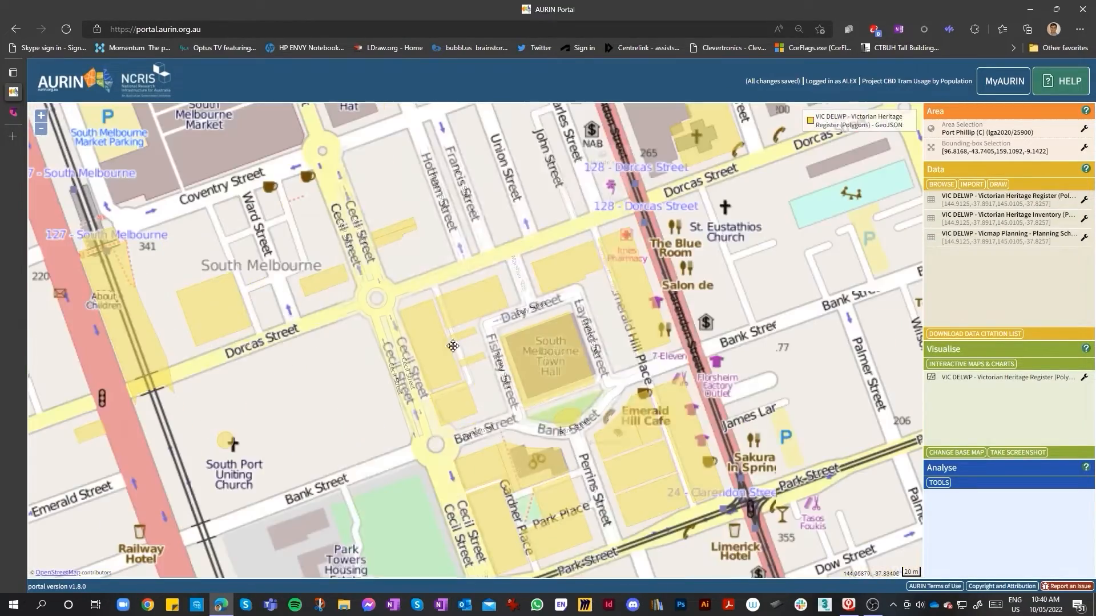
{"action": "mouse_move", "coordinate": [512, 460]}
{"action": "mouse_move", "coordinate": [528, 526]}
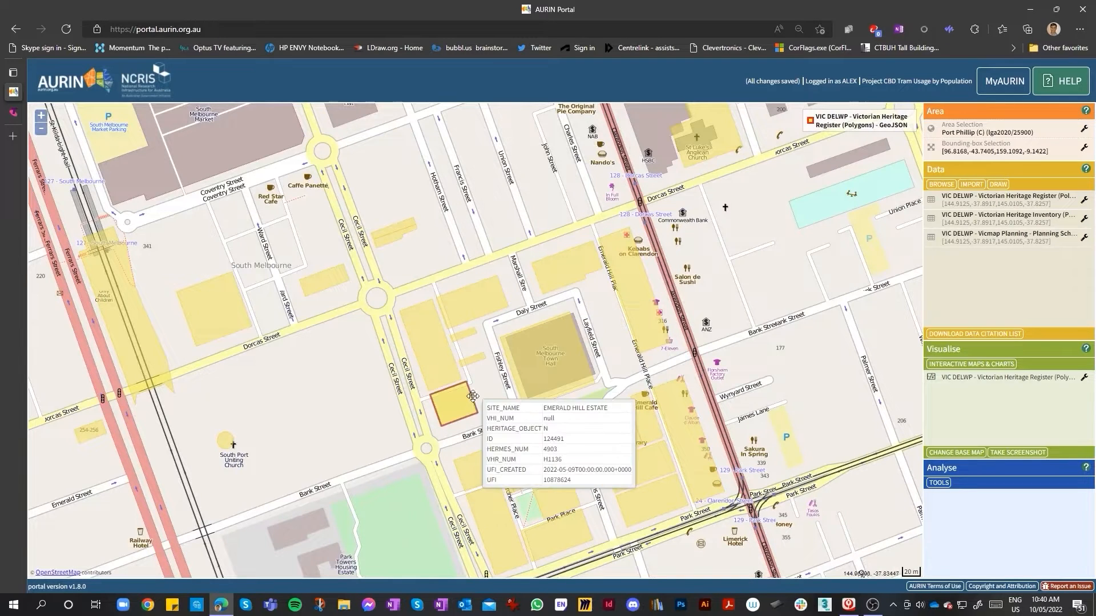
{"action": "mouse_move", "coordinate": [474, 351]}
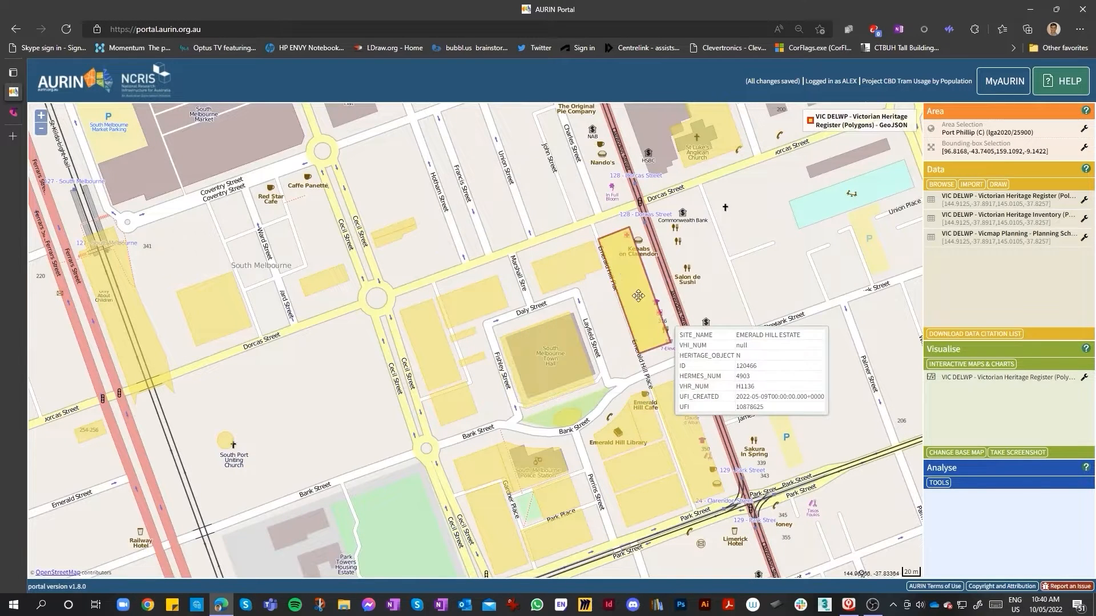
{"action": "mouse_move", "coordinate": [683, 469]}
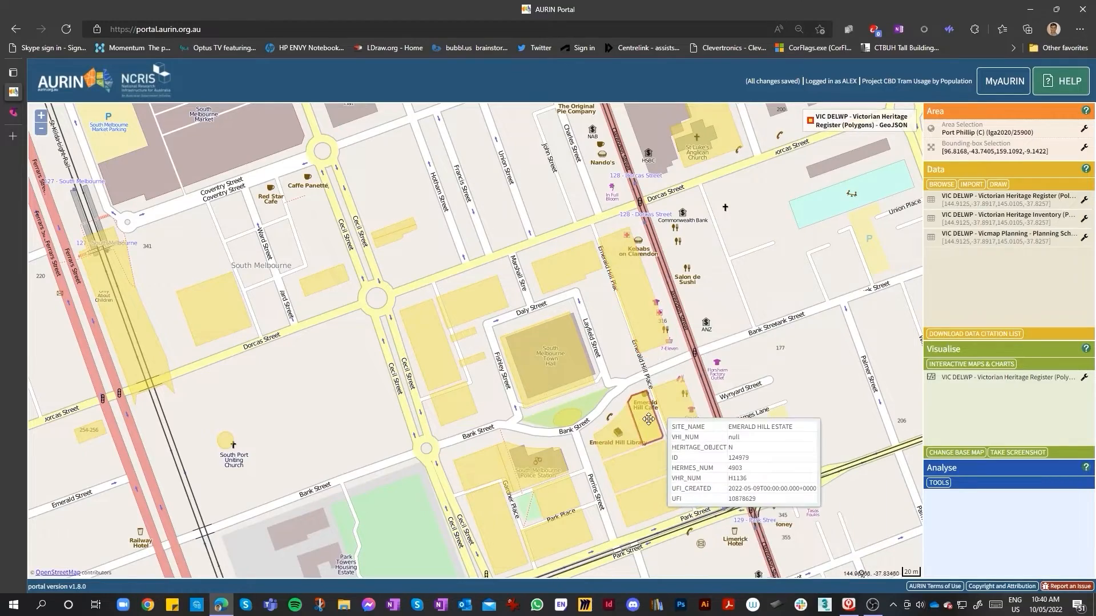
{"action": "mouse_move", "coordinate": [559, 417]}
{"action": "scroll", "coordinate": [559, 418], "scroll_direction": "down", "scroll_amount": 2}
{"action": "scroll", "coordinate": [483, 394], "scroll_direction": "up", "scroll_amount": 2}
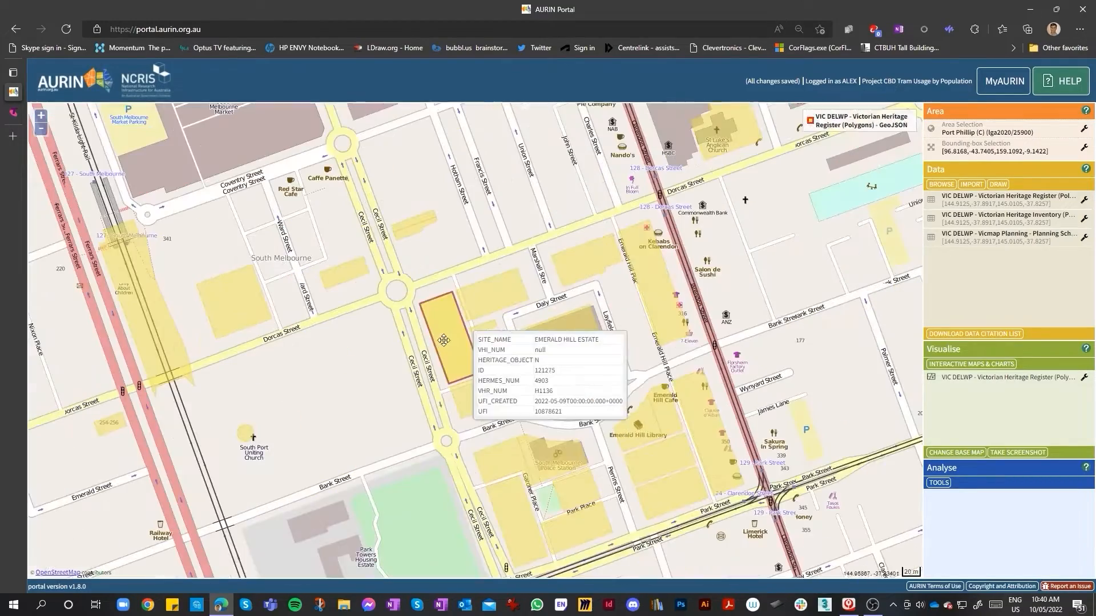
{"action": "mouse_move", "coordinate": [483, 394]}
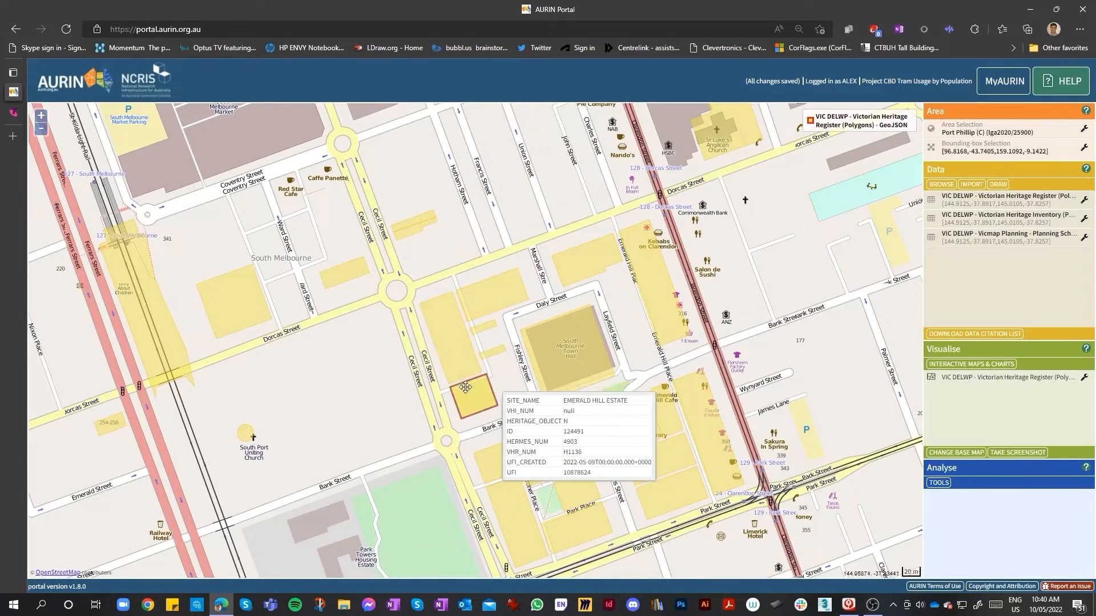
Zoom in and out across South Melbourne to review the heritage register polygons against the street map
{"action": "scroll", "coordinate": [456, 400], "scroll_direction": "down", "scroll_amount": 2}
{"action": "scroll", "coordinate": [479, 388], "scroll_direction": "up", "scroll_amount": 2}
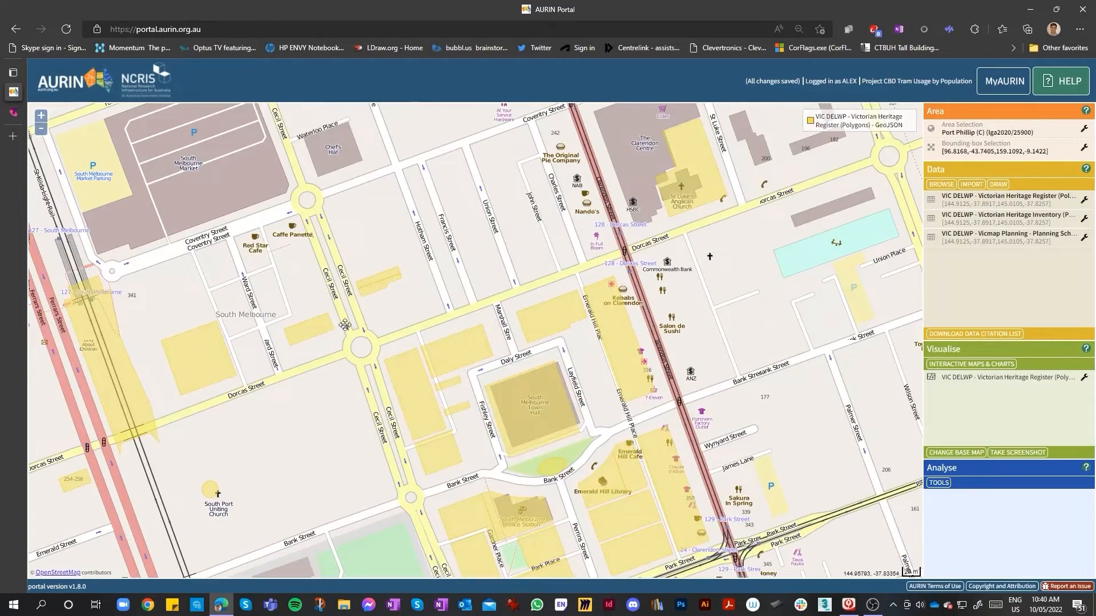
{"action": "scroll", "coordinate": [428, 372], "scroll_direction": "down", "scroll_amount": 1}
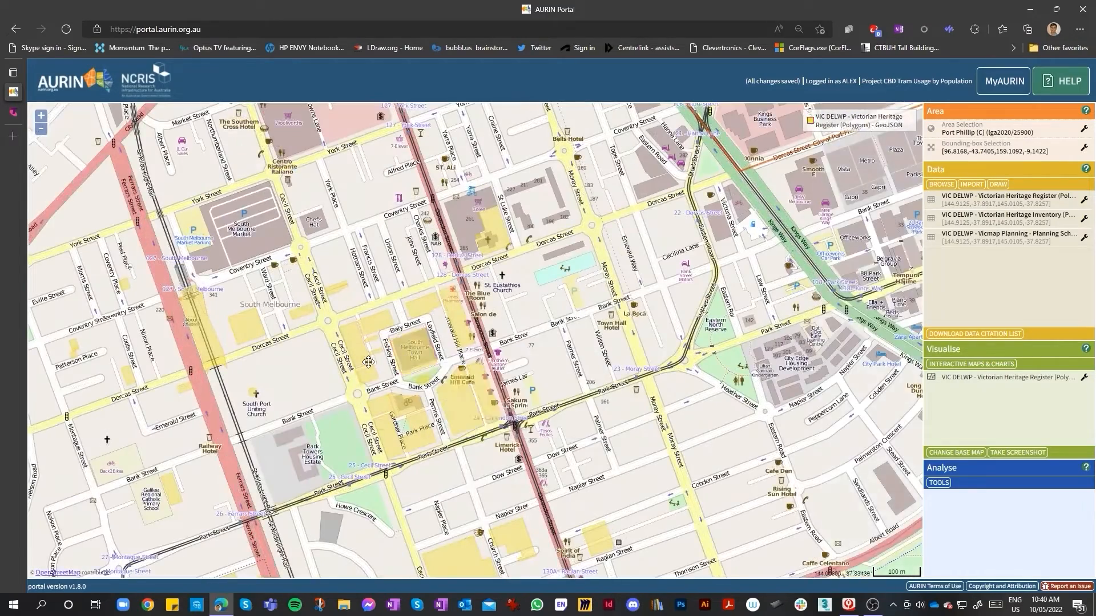
{"action": "scroll", "coordinate": [407, 361], "scroll_direction": "up", "scroll_amount": 1}
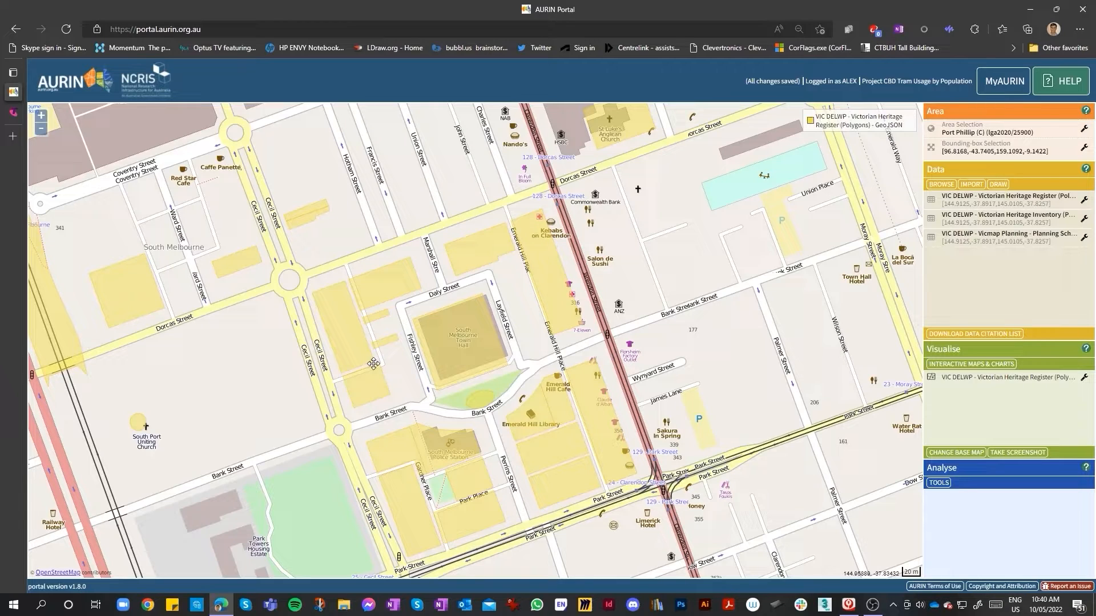
{"action": "scroll", "coordinate": [427, 301], "scroll_direction": "up", "scroll_amount": 2}
{"action": "scroll", "coordinate": [444, 364], "scroll_direction": "down", "scroll_amount": 2}
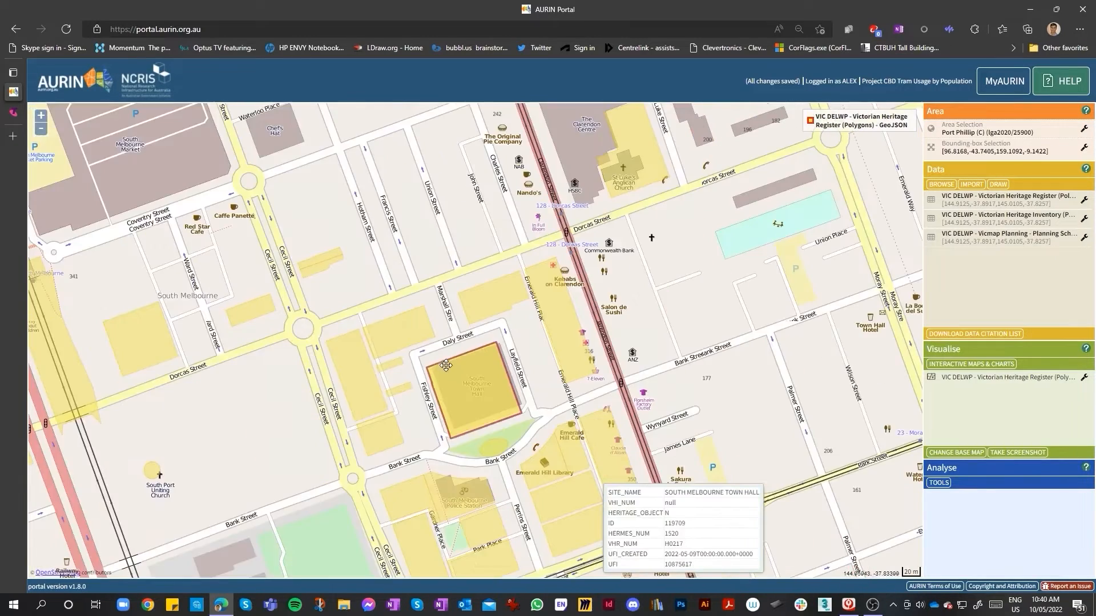
{"action": "scroll", "coordinate": [446, 365], "scroll_direction": "down", "scroll_amount": 2}
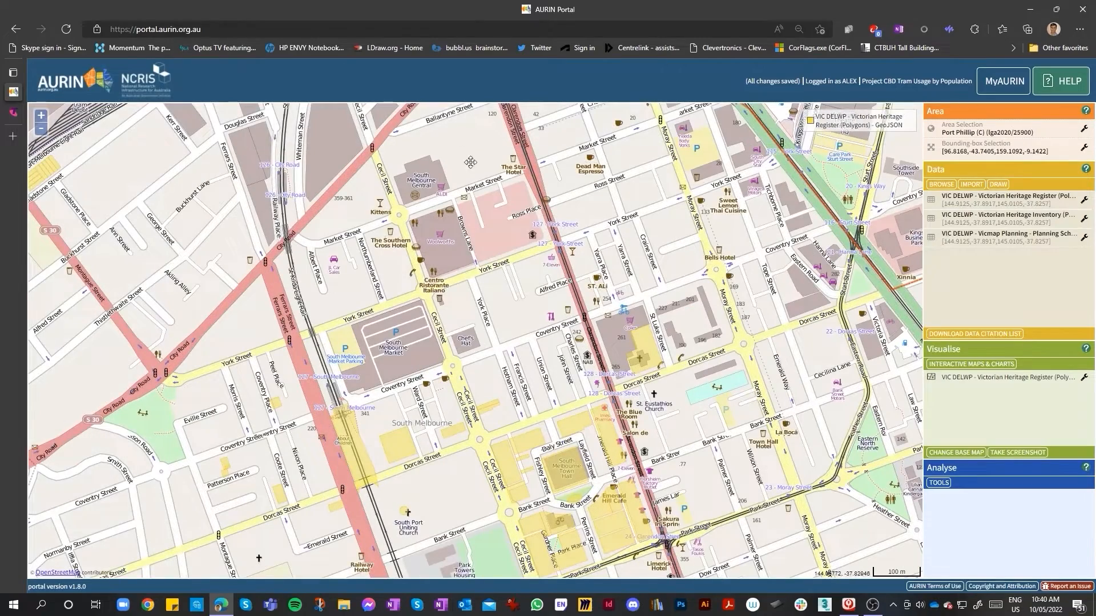
{"action": "scroll", "coordinate": [486, 350], "scroll_direction": "down", "scroll_amount": 2}
{"action": "scroll", "coordinate": [462, 407], "scroll_direction": "up", "scroll_amount": 2}
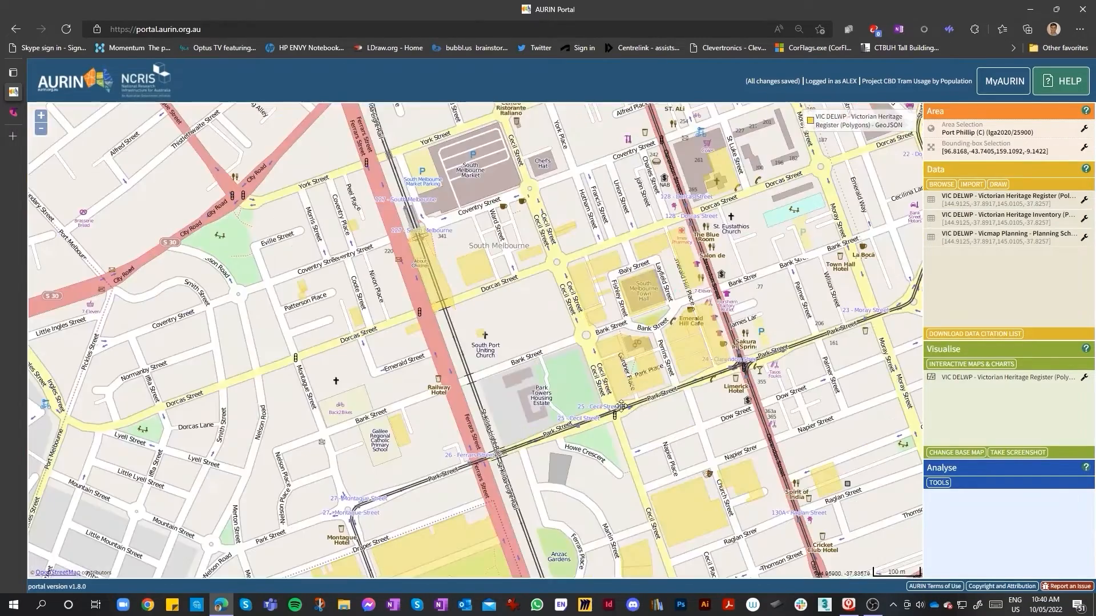
{"action": "scroll", "coordinate": [620, 411], "scroll_direction": "down", "scroll_amount": 1}
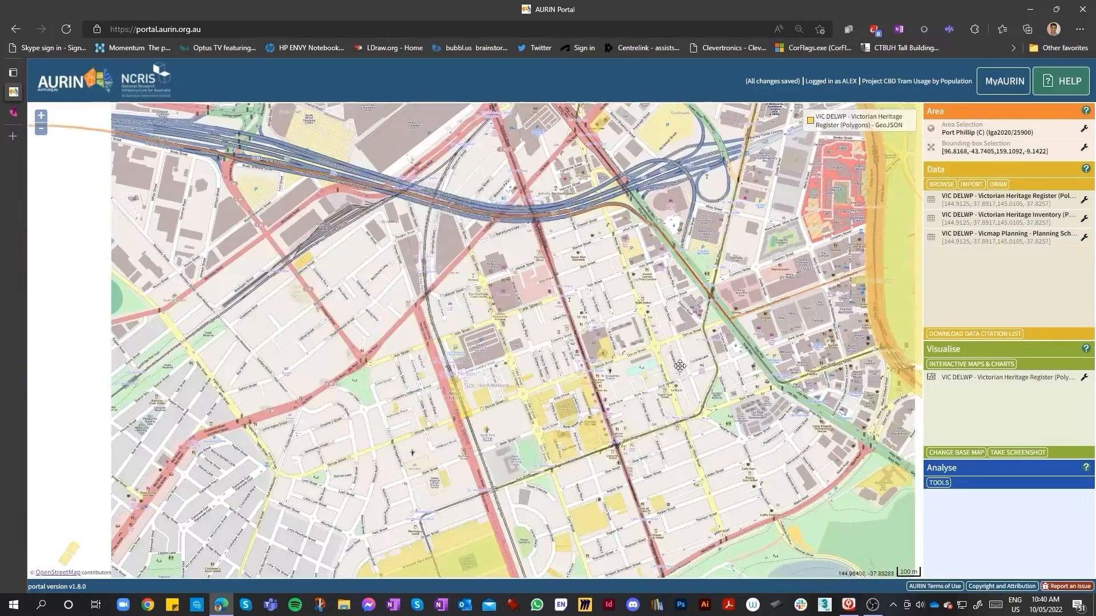
{"action": "scroll", "coordinate": [702, 434], "scroll_direction": "up", "scroll_amount": 1}
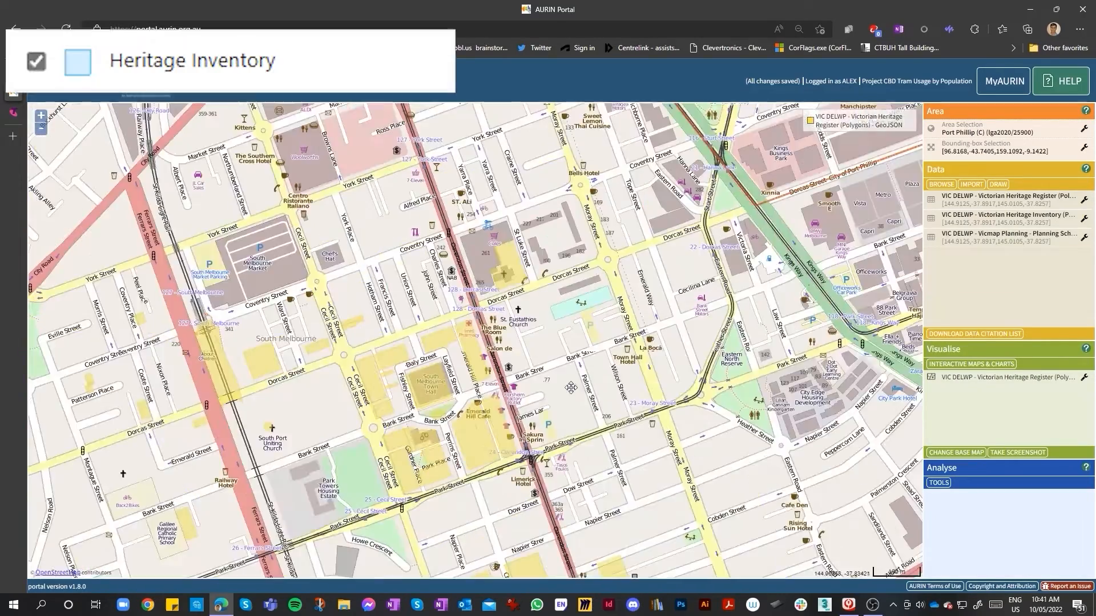
{"action": "scroll", "coordinate": [458, 426], "scroll_direction": "up", "scroll_amount": 1}
{"action": "scroll", "coordinate": [389, 450], "scroll_direction": "down", "scroll_amount": 1}
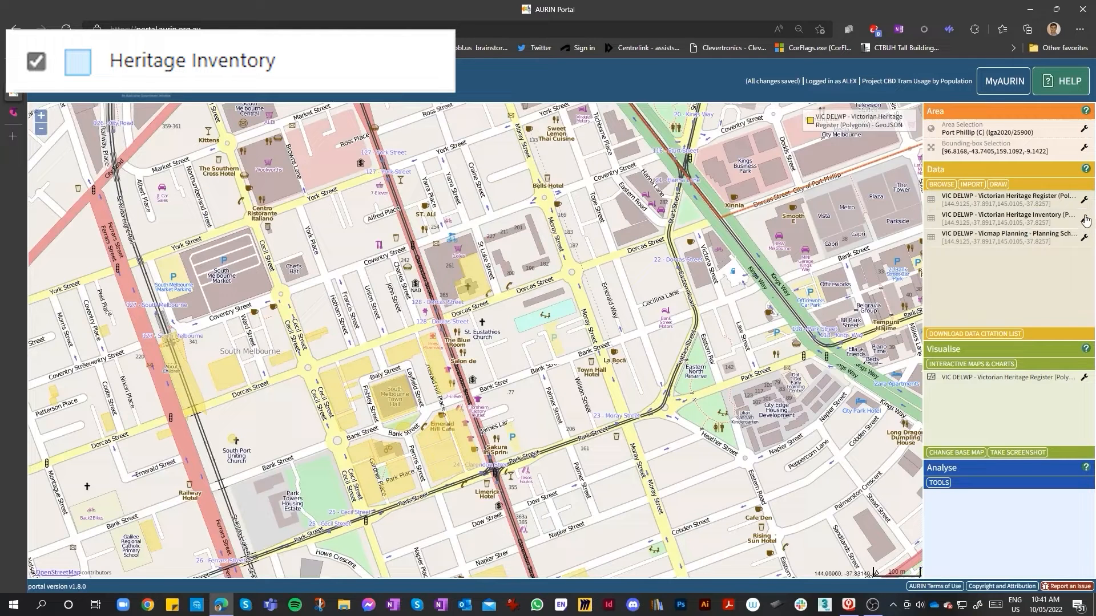
Open the map display settings for the Victorian Heritage Inventory dataset
{"action": "left_click", "coordinate": [1085, 220]}
{"action": "left_click", "coordinate": [1084, 221]}
{"action": "left_click", "coordinate": [1084, 221]}
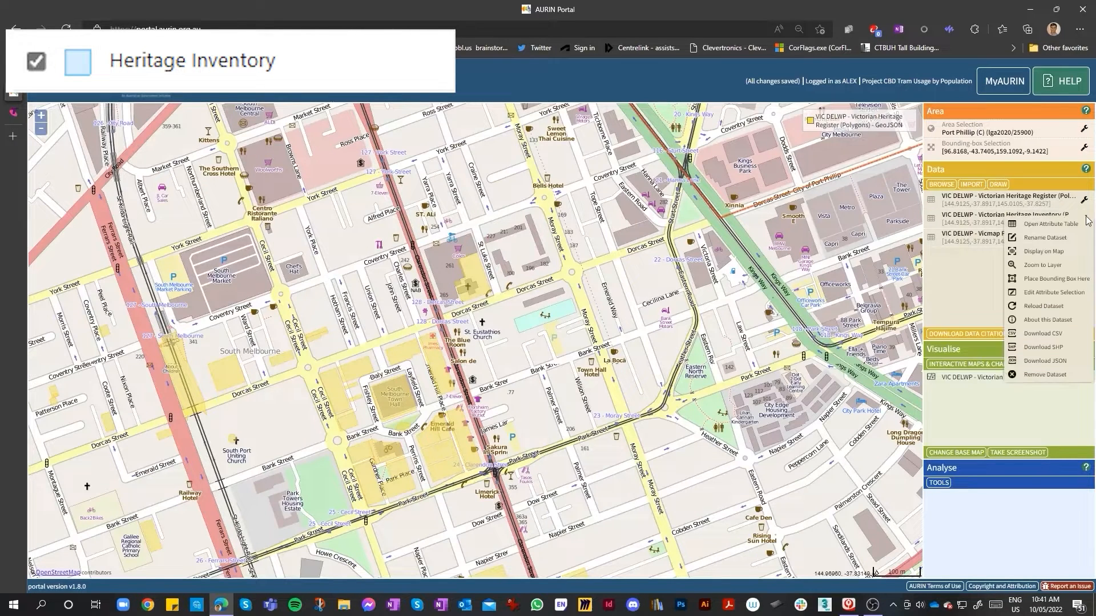
{"action": "left_click", "coordinate": [1085, 220]}
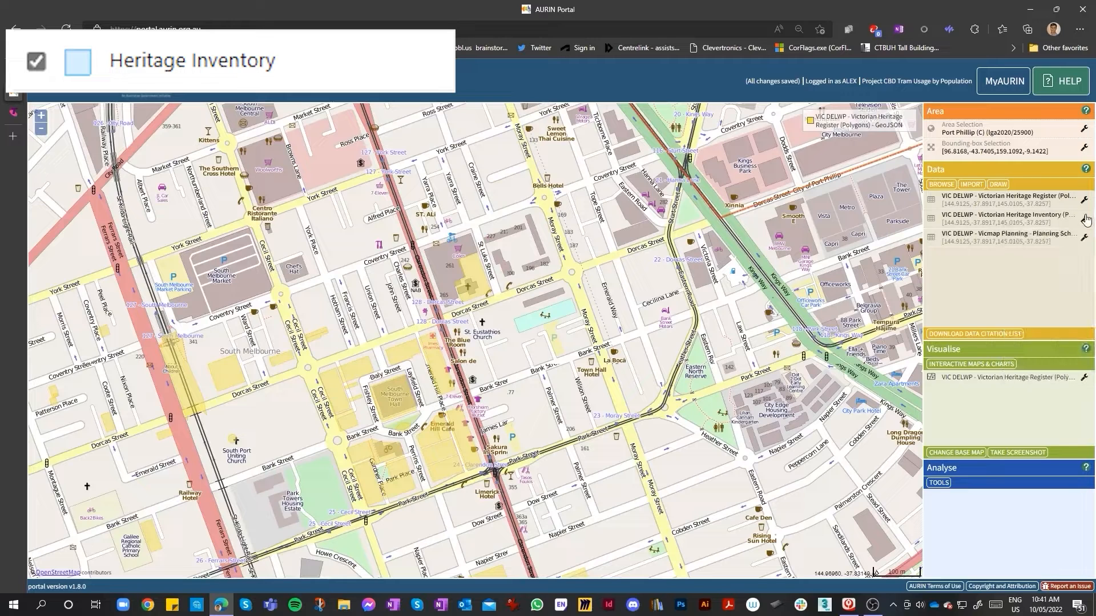
{"action": "left_click", "coordinate": [1085, 221]}
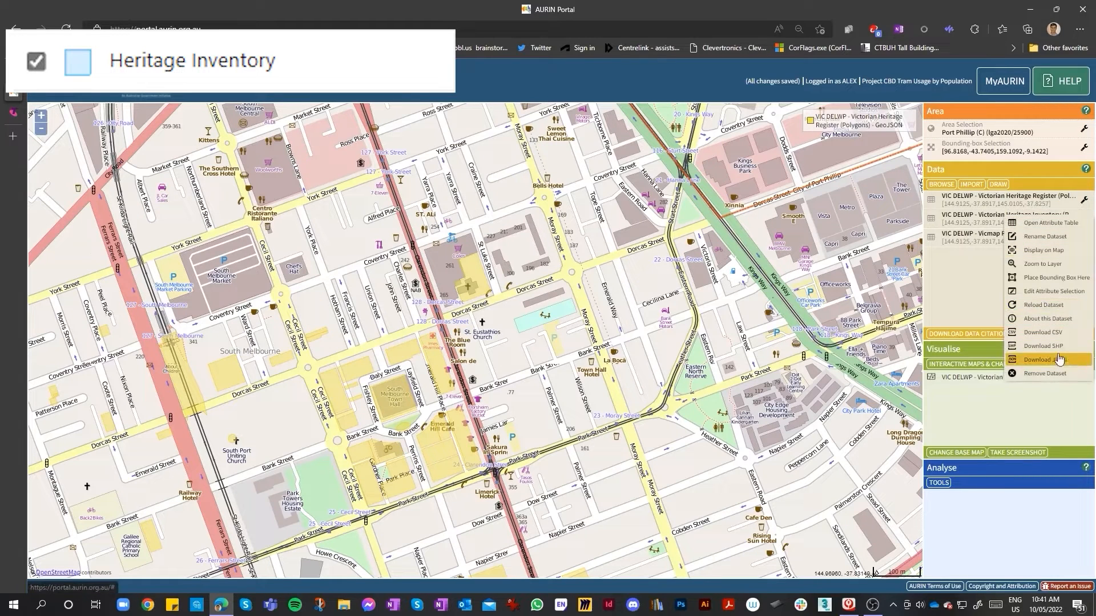
{"action": "left_click", "coordinate": [1056, 250]}
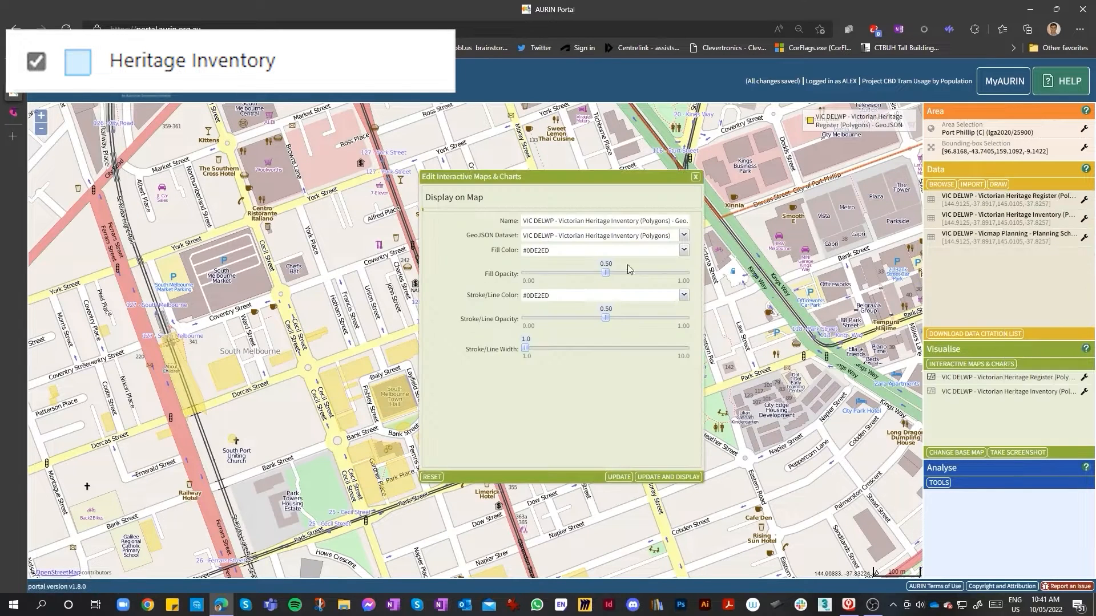
Set the Heritage Inventory layer's fill colour to #8AC4FF using the colour picker
{"action": "left_click", "coordinate": [684, 250]}
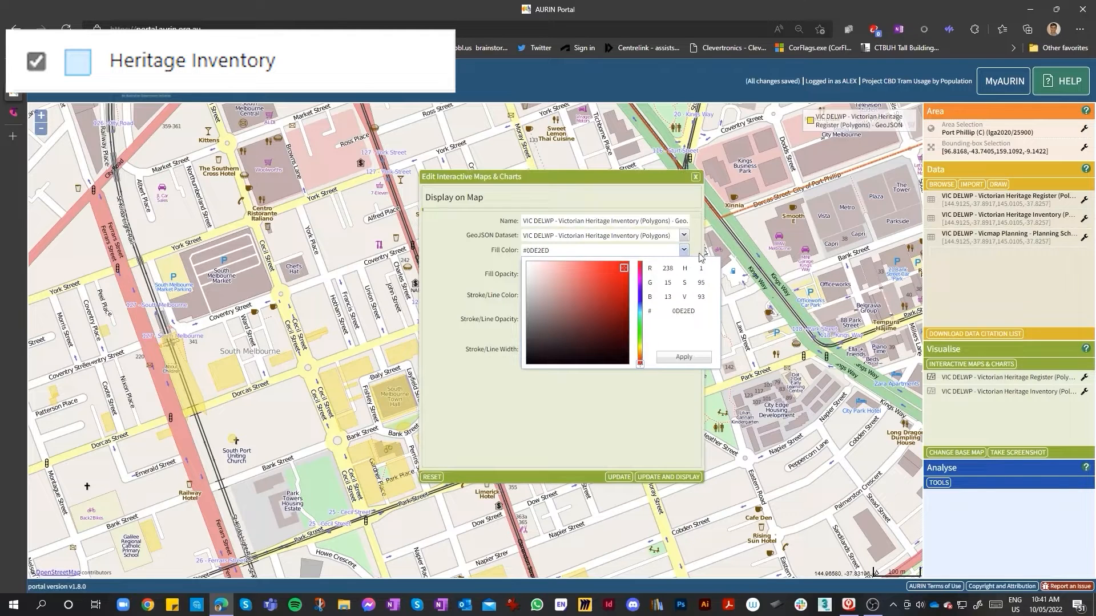
{"action": "left_click", "coordinate": [614, 265]}
{"action": "left_click", "coordinate": [589, 266]}
{"action": "left_click_drag", "start_coordinate": [587, 265], "coordinate": [581, 263]}
{"action": "left_click", "coordinate": [641, 282]}
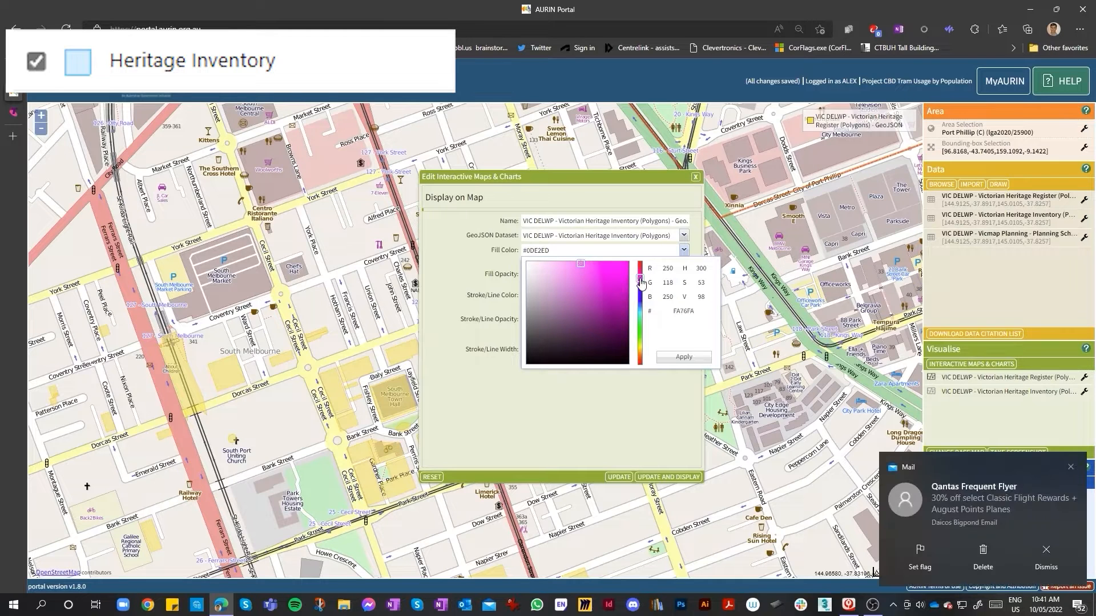
{"action": "left_click", "coordinate": [640, 288]}
{"action": "left_click", "coordinate": [640, 284]}
{"action": "left_click", "coordinate": [640, 279]}
{"action": "left_click", "coordinate": [640, 292]}
{"action": "left_click", "coordinate": [640, 309]}
{"action": "left_click", "coordinate": [640, 304]}
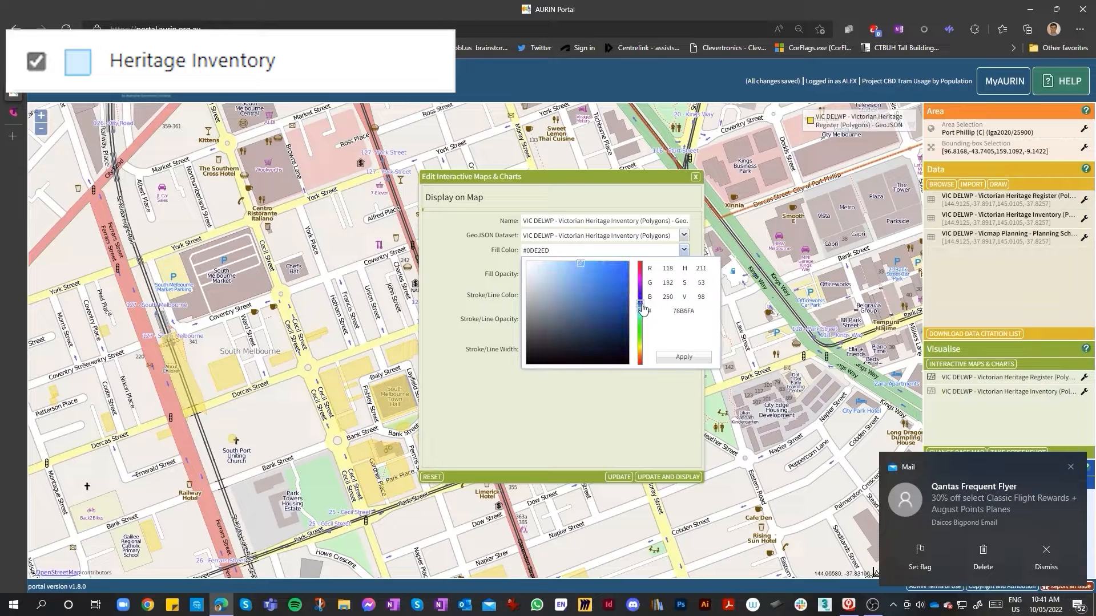
{"action": "left_click", "coordinate": [604, 265]}
{"action": "left_click", "coordinate": [610, 263]}
{"action": "mouse_move", "coordinate": [616, 264]}
{"action": "left_mouse_down"}
{"action": "mouse_move", "coordinate": [628, 265]}
{"action": "mouse_move", "coordinate": [605, 265]}
{"action": "left_mouse_up"}
{"action": "left_click", "coordinate": [607, 265]}
{"action": "left_click", "coordinate": [579, 266]}
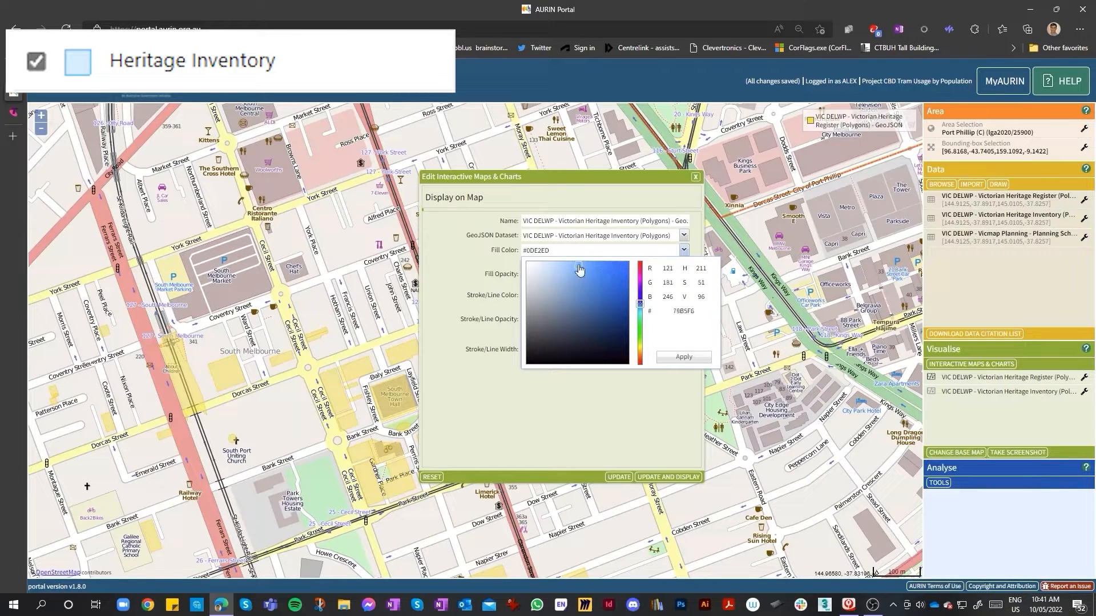
{"action": "left_click", "coordinate": [577, 264]}
{"action": "left_click", "coordinate": [682, 357]}
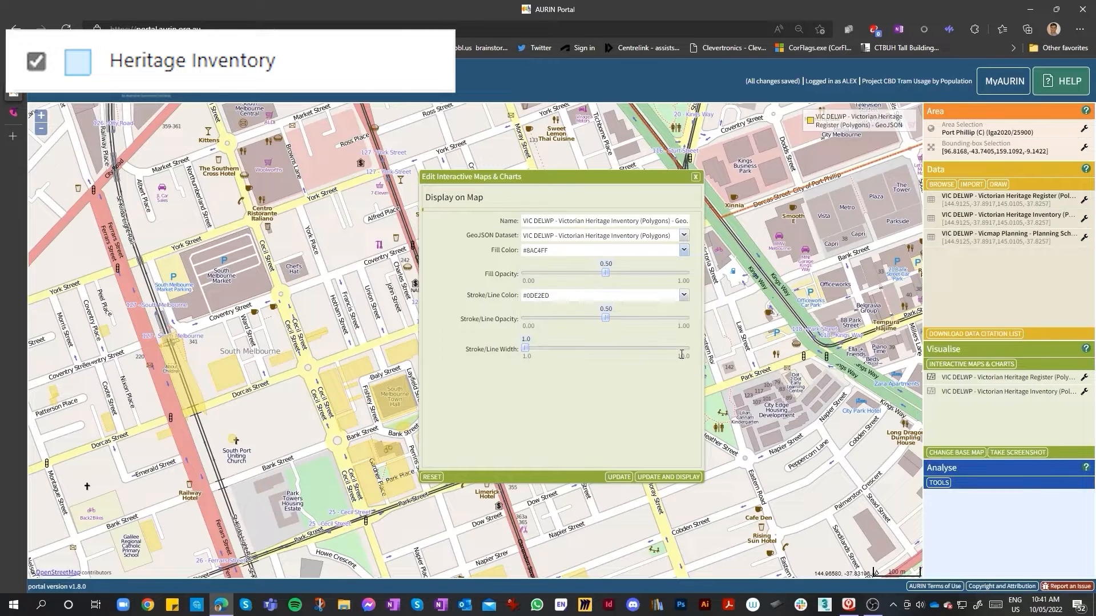
Set the Heritage Inventory layer's stroke/line colour to #076AB1 and update and display it
{"action": "left_click", "coordinate": [683, 295]}
{"action": "left_click_drag", "start_coordinate": [639, 359], "coordinate": [639, 355]}
{"action": "left_click_drag", "start_coordinate": [620, 310], "coordinate": [626, 342]}
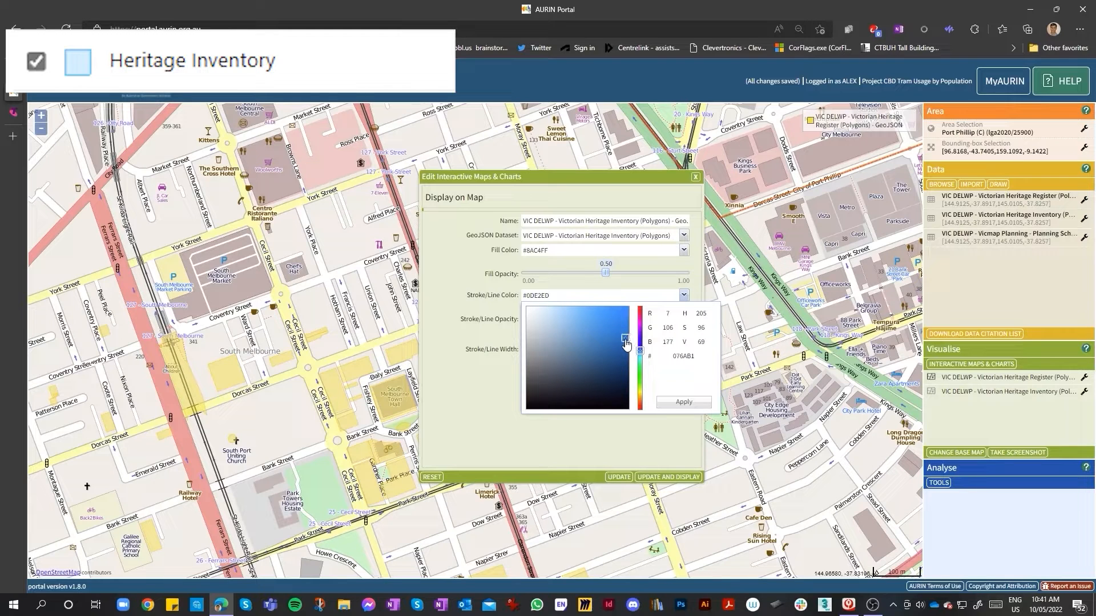
{"action": "left_click", "coordinate": [690, 403]}
{"action": "left_click", "coordinate": [684, 477]}
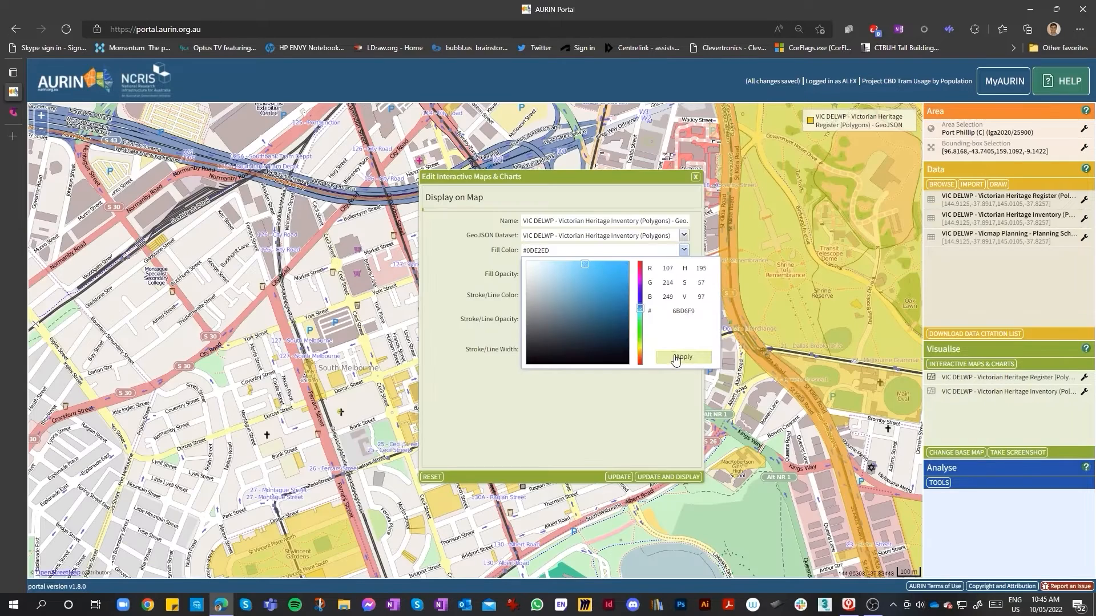
Apply fill colour #6BD6F9 to the Heritage Inventory layer and update and display it on the map
{"action": "left_click", "coordinate": [679, 359]}
{"action": "left_click", "coordinate": [654, 479]}
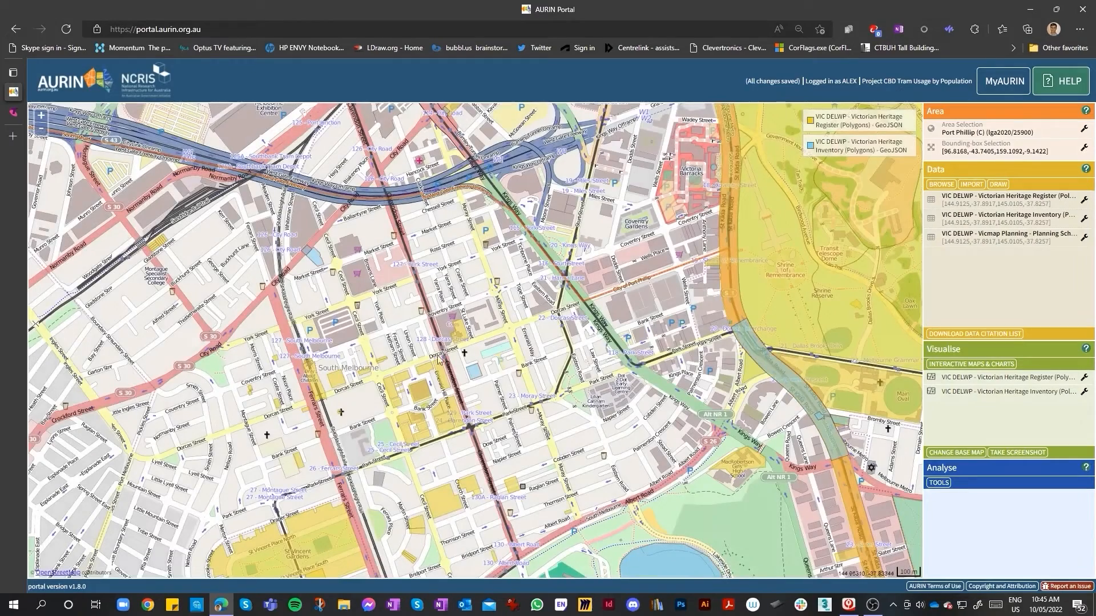
Open the Vicmap Planning dataset's map display settings, try a stroke colour, and close the dialog
{"action": "scroll", "coordinate": [446, 357], "scroll_direction": "up", "scroll_amount": 2}
{"action": "scroll", "coordinate": [559, 384], "scroll_direction": "down", "scroll_amount": 2}
{"action": "scroll", "coordinate": [541, 408], "scroll_direction": "up", "scroll_amount": 1}
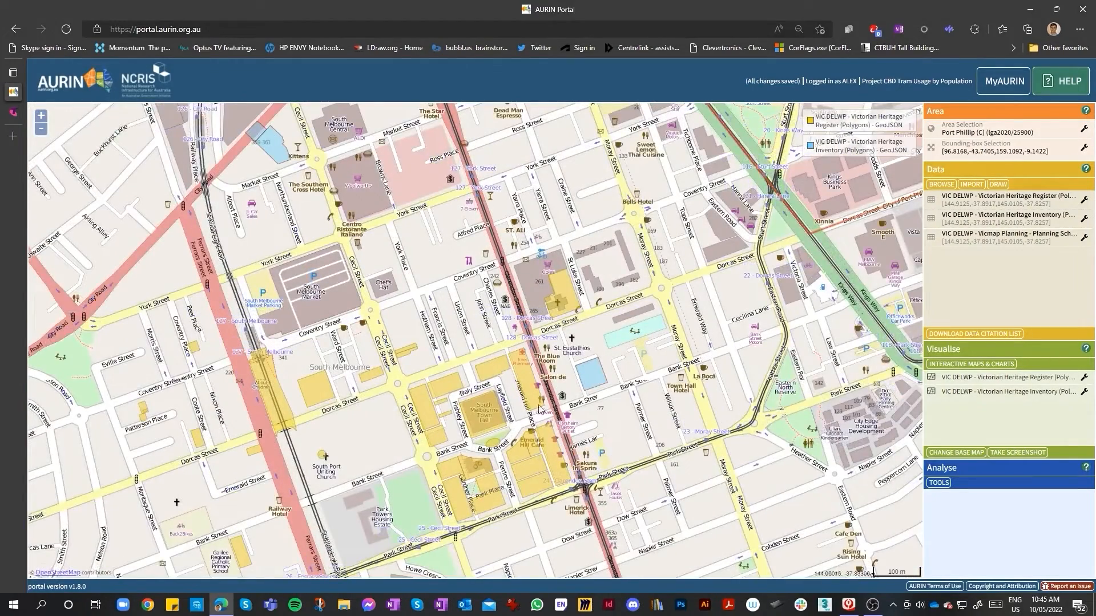
{"action": "scroll", "coordinate": [587, 402], "scroll_direction": "down", "scroll_amount": 1}
{"action": "left_click", "coordinate": [1083, 239]}
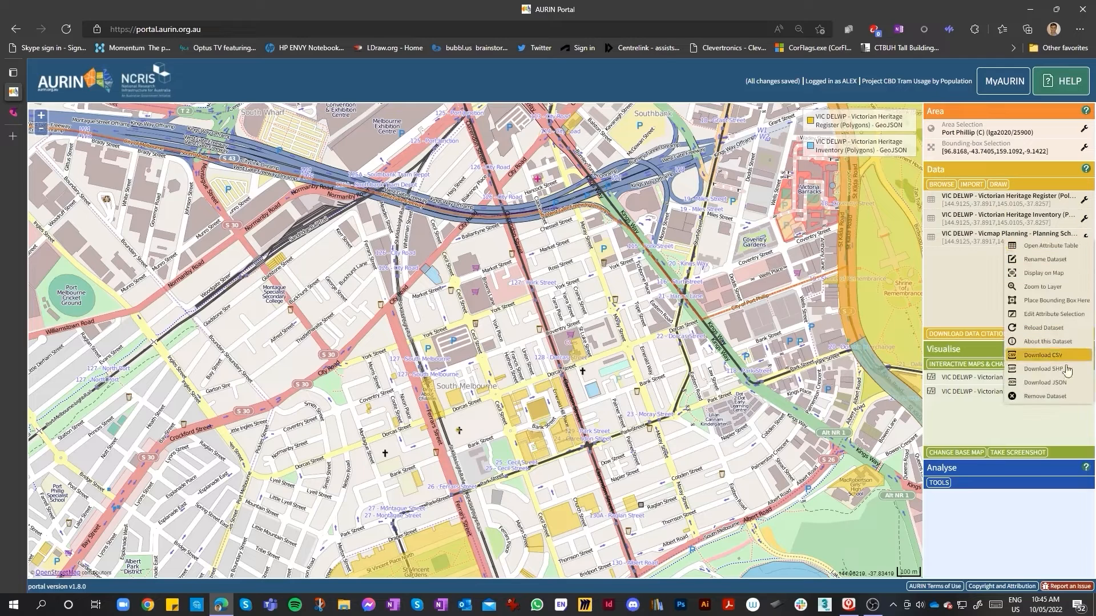
{"action": "left_click", "coordinate": [1038, 284]}
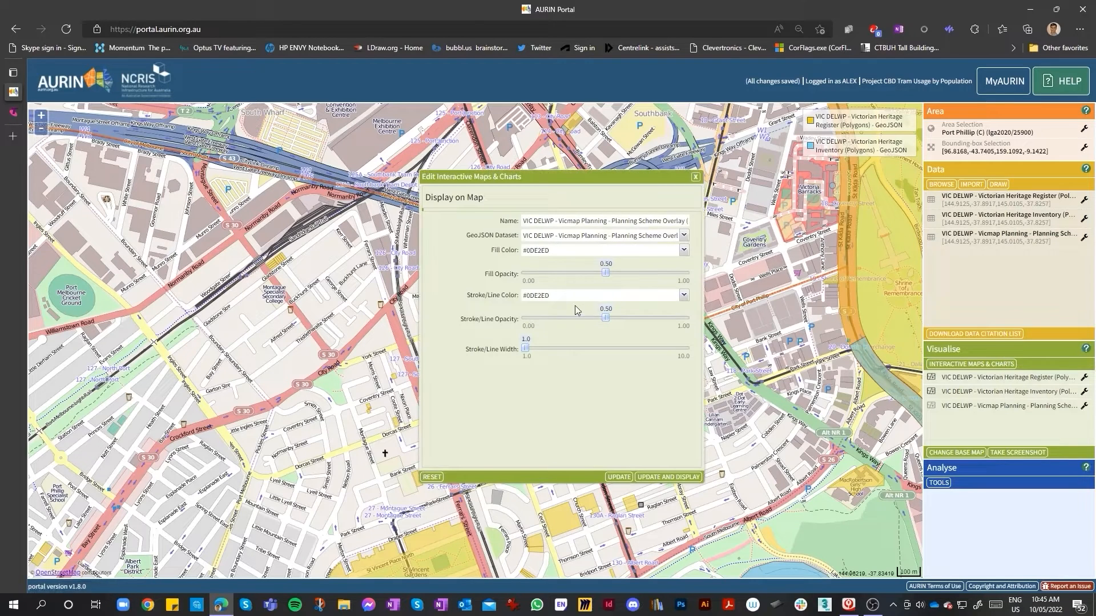
{"action": "left_click", "coordinate": [684, 295]}
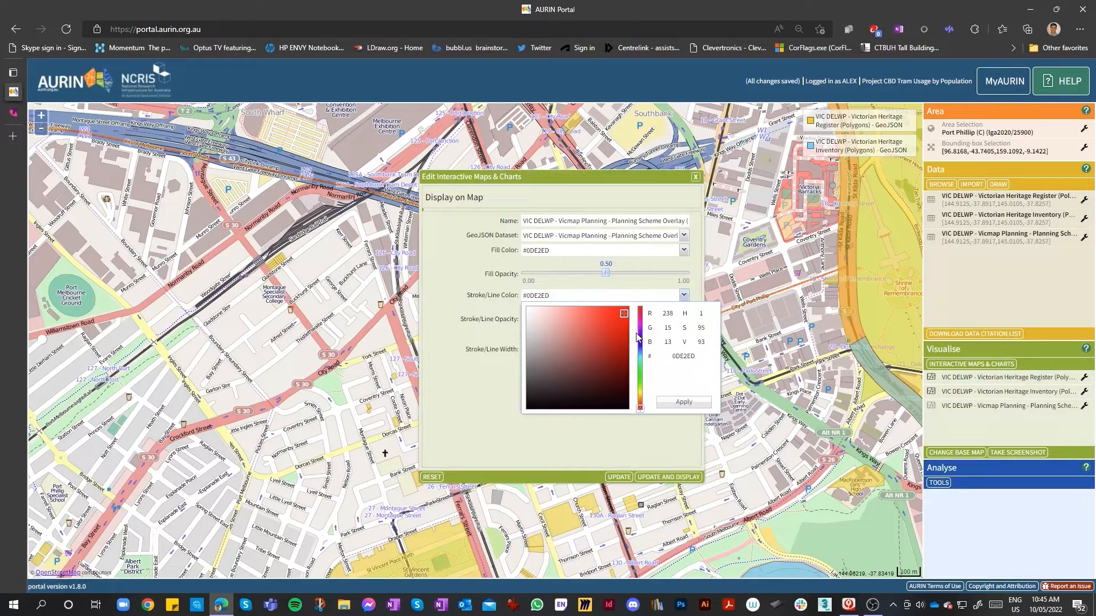
{"action": "left_click", "coordinate": [625, 316]}
{"action": "left_click", "coordinate": [622, 311]}
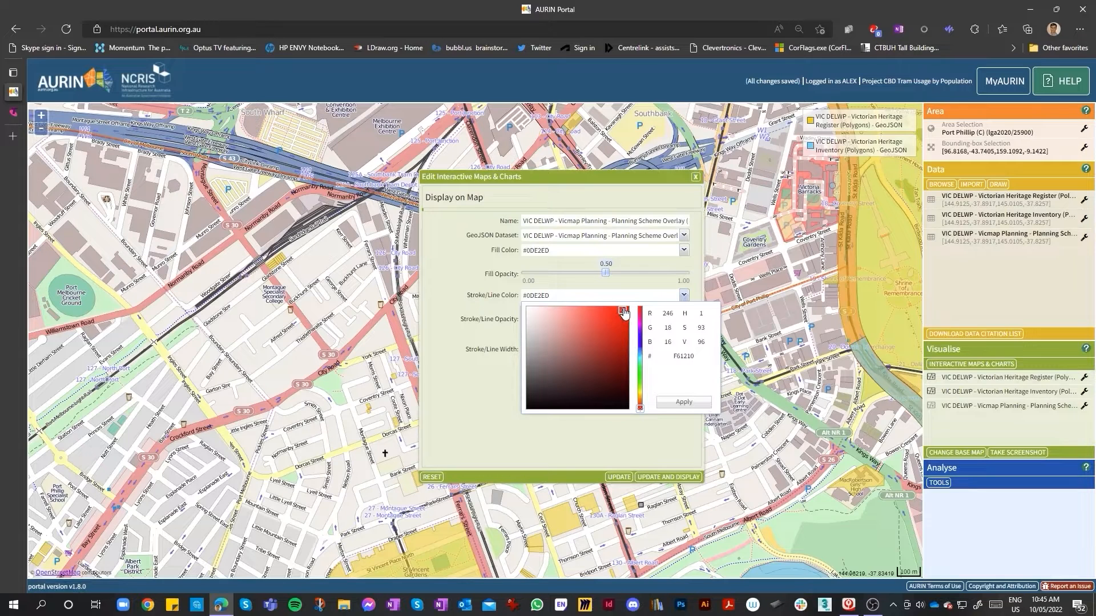
{"action": "left_click", "coordinate": [695, 177]}
{"action": "left_click", "coordinate": [696, 177]}
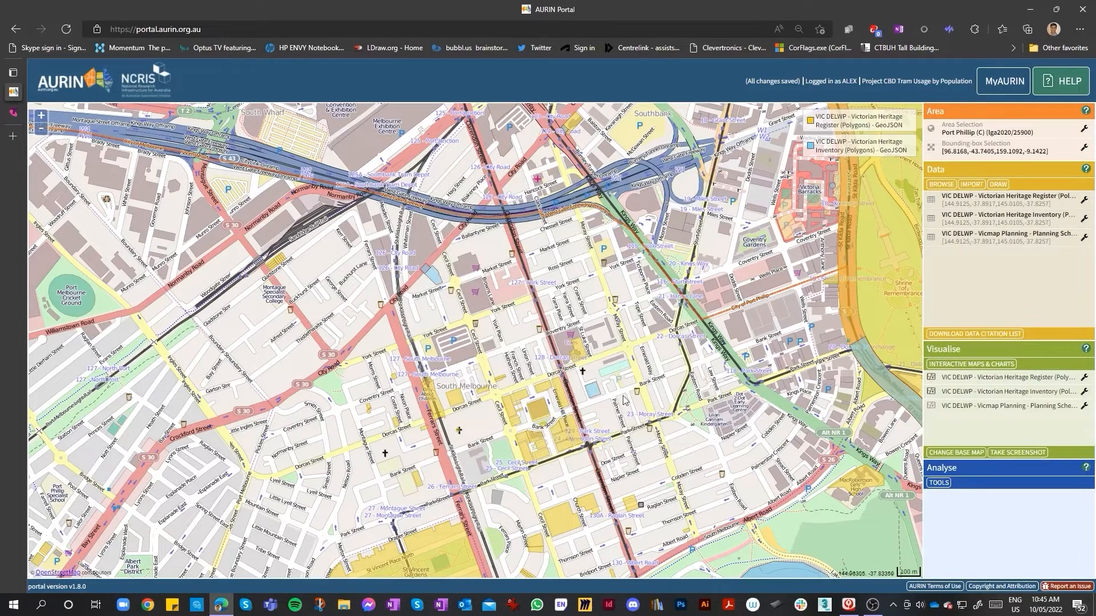
Inspect the attributes of a Heritage Inventory polygon near Dorcas Street
{"action": "scroll", "coordinate": [619, 399], "scroll_direction": "up", "scroll_amount": 2}
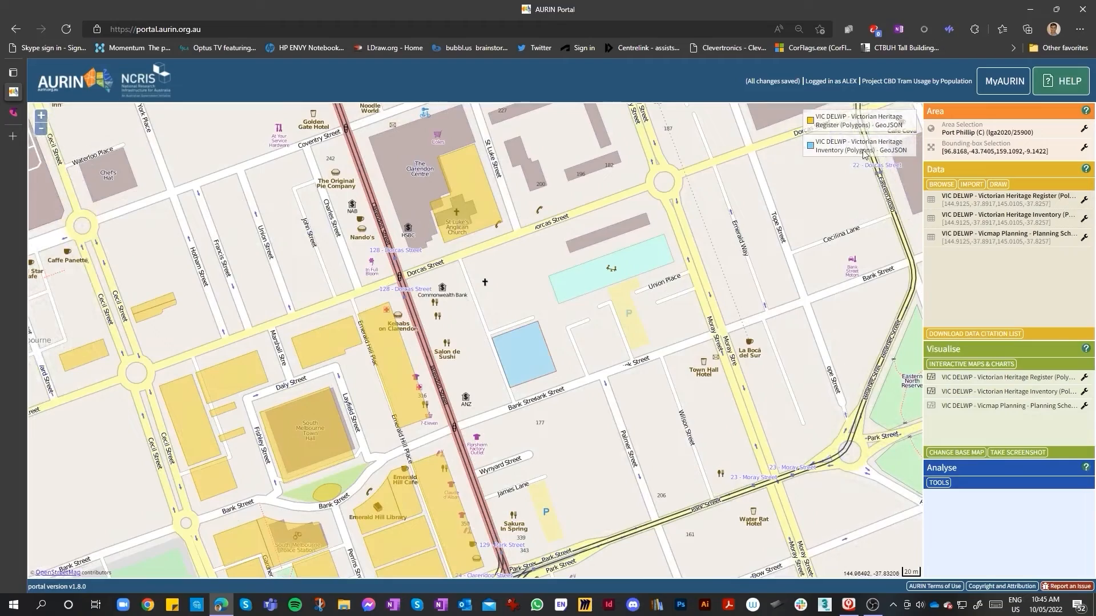
{"action": "left_click", "coordinate": [517, 350]}
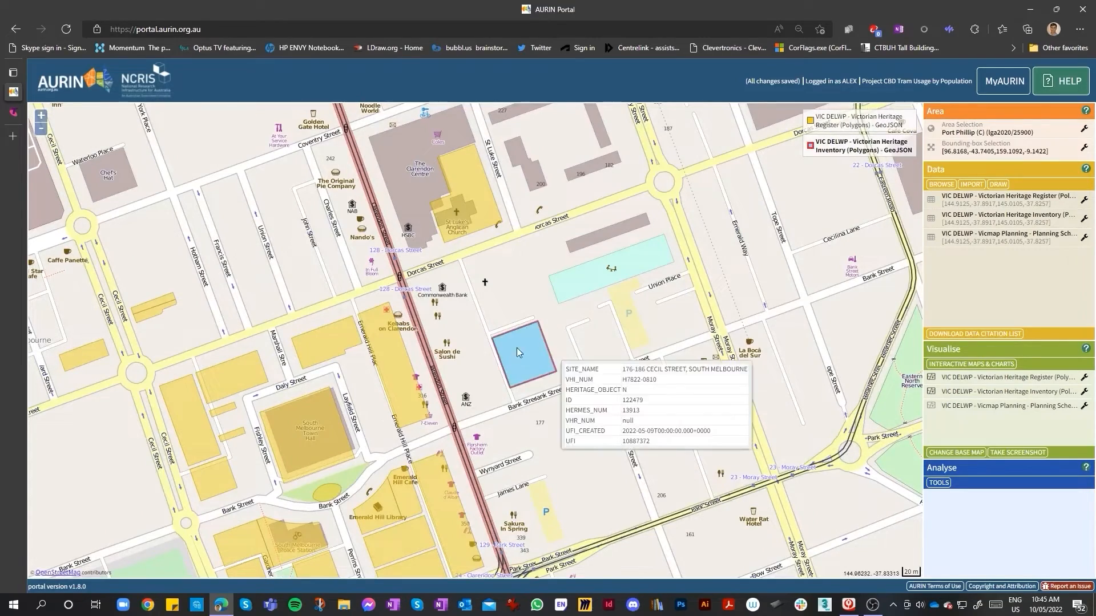
{"action": "left_click_drag", "start_coordinate": [228, 442], "coordinate": [459, 379]}
{"action": "scroll", "coordinate": [482, 370], "scroll_direction": "down", "scroll_amount": 1}
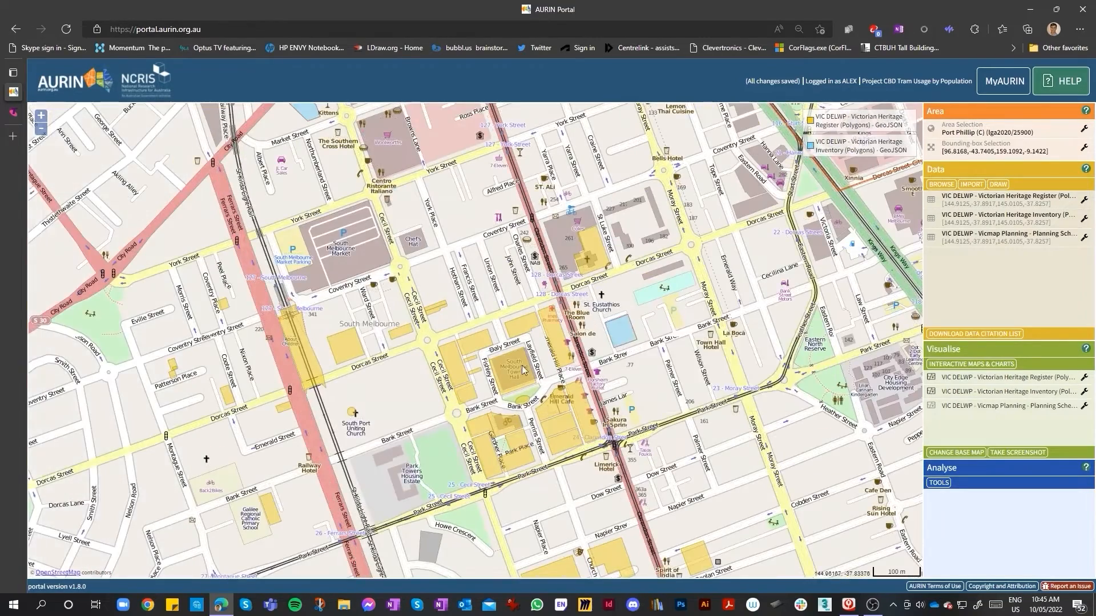
Choose Place Bounding Box Here for the Vicmap Planning dataset
{"action": "mouse_move", "coordinate": [622, 342]}
{"action": "left_click", "coordinate": [1085, 237]}
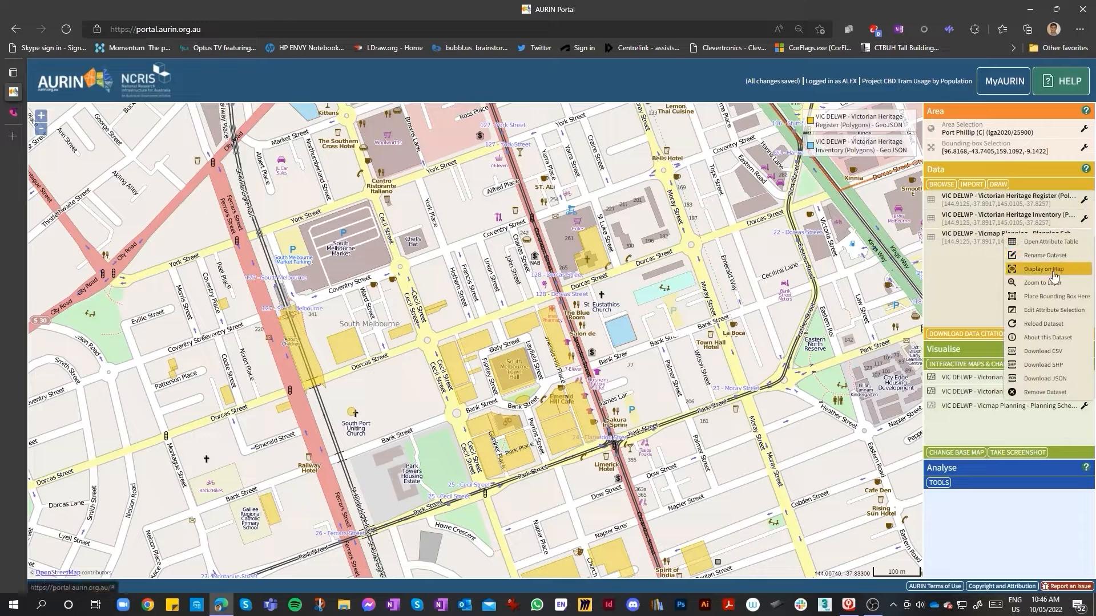
{"action": "left_click", "coordinate": [1083, 297]}
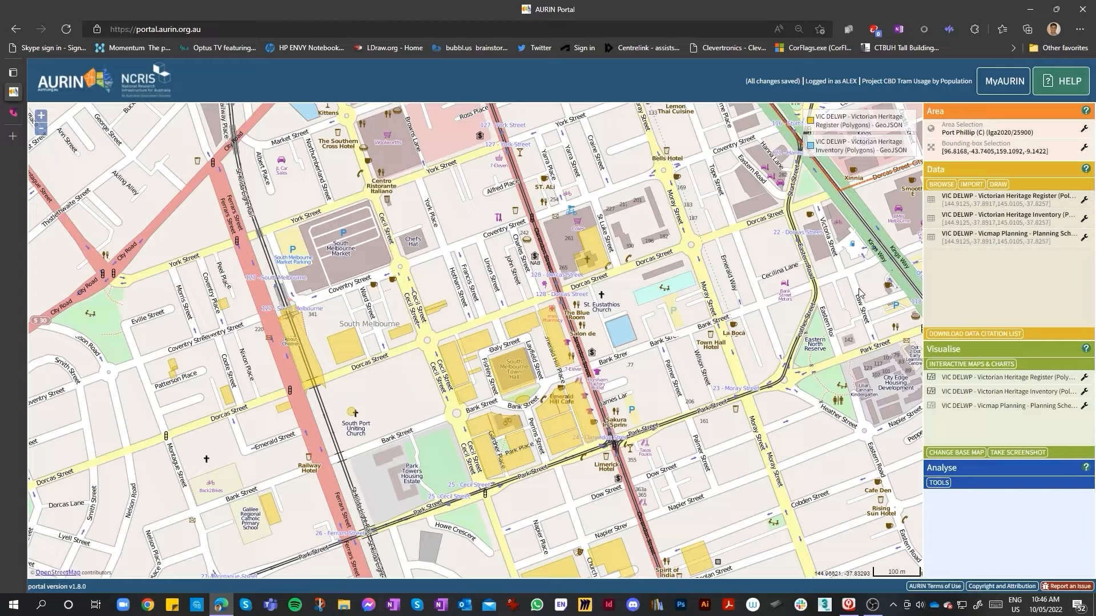
Zoom in and out around South Melbourne to compare the heritage register and inventory layers
{"action": "scroll", "coordinate": [527, 274], "scroll_direction": "up", "scroll_amount": 1}
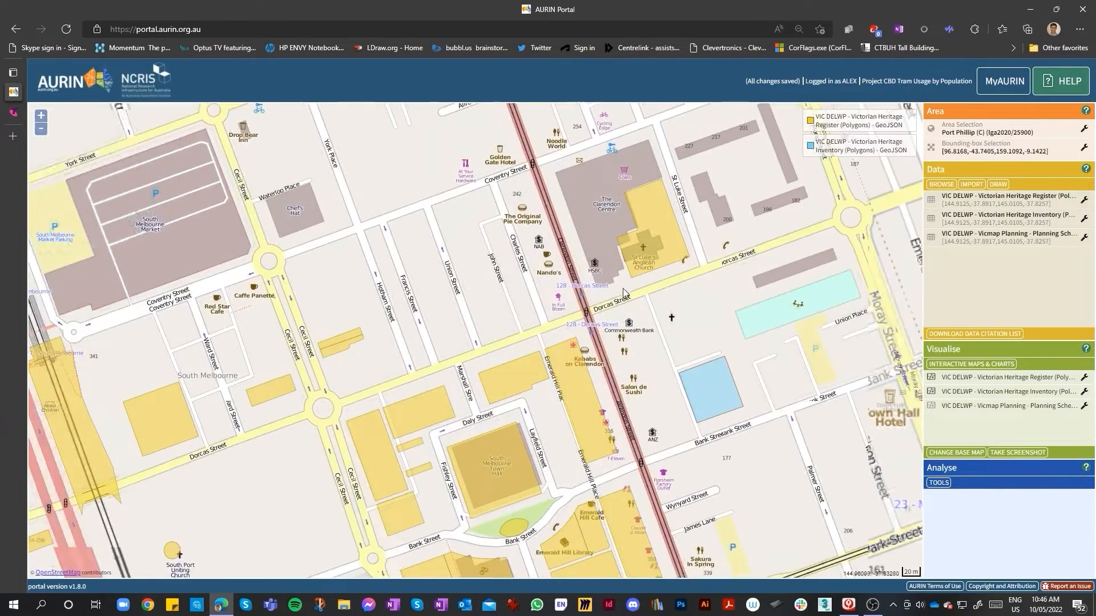
{"action": "scroll", "coordinate": [618, 289], "scroll_direction": "down", "scroll_amount": 1}
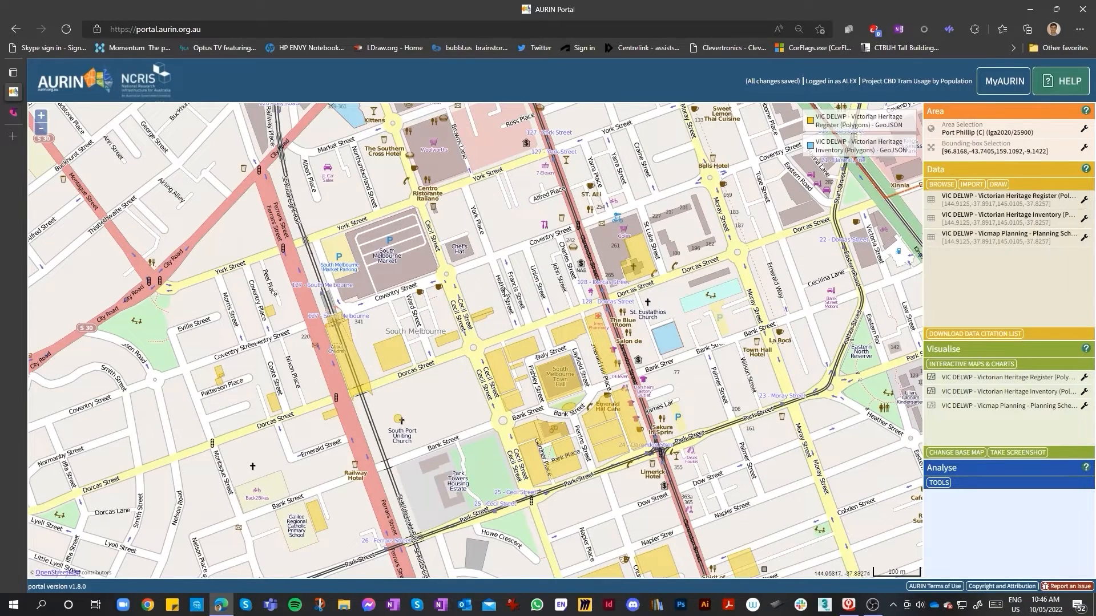
{"action": "scroll", "coordinate": [504, 291], "scroll_direction": "down", "scroll_amount": 1}
{"action": "scroll", "coordinate": [626, 285], "scroll_direction": "up", "scroll_amount": 1}
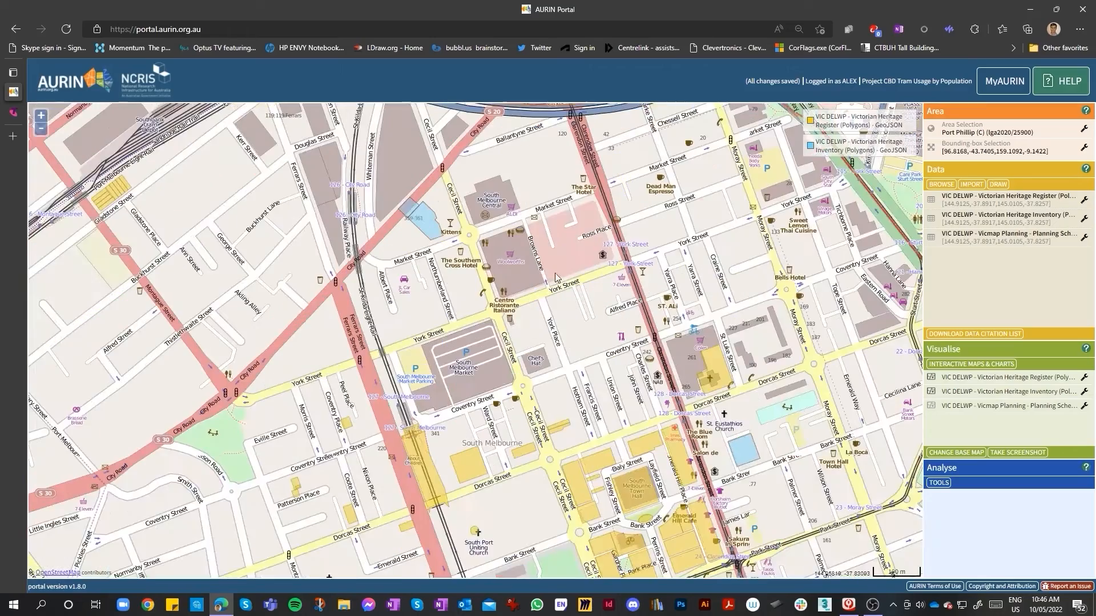
{"action": "scroll", "coordinate": [536, 323], "scroll_direction": "up", "scroll_amount": 1}
{"action": "scroll", "coordinate": [478, 306], "scroll_direction": "down", "scroll_amount": 1}
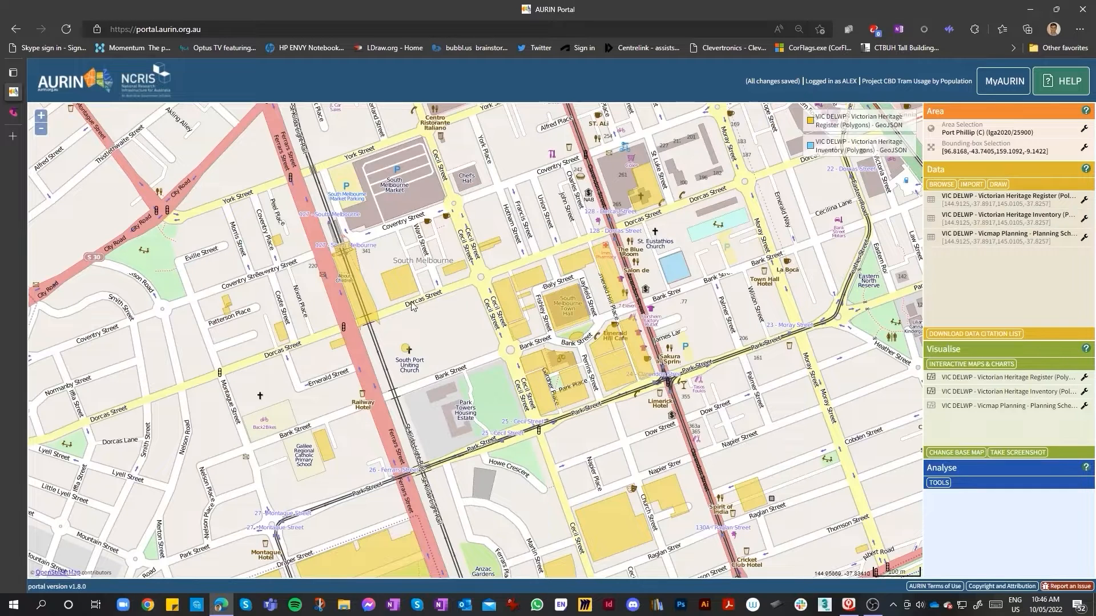
Open the Vicmap Planning dataset's map display settings and set its fill colour to #F895FC
{"action": "left_click", "coordinate": [1084, 239]}
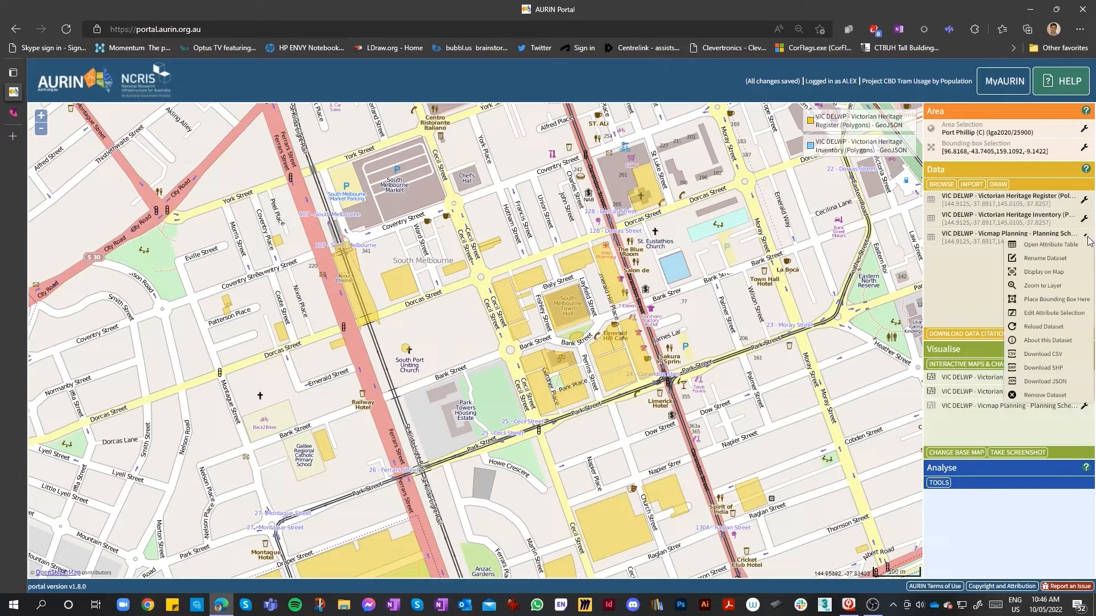
{"action": "left_click", "coordinate": [1044, 278]}
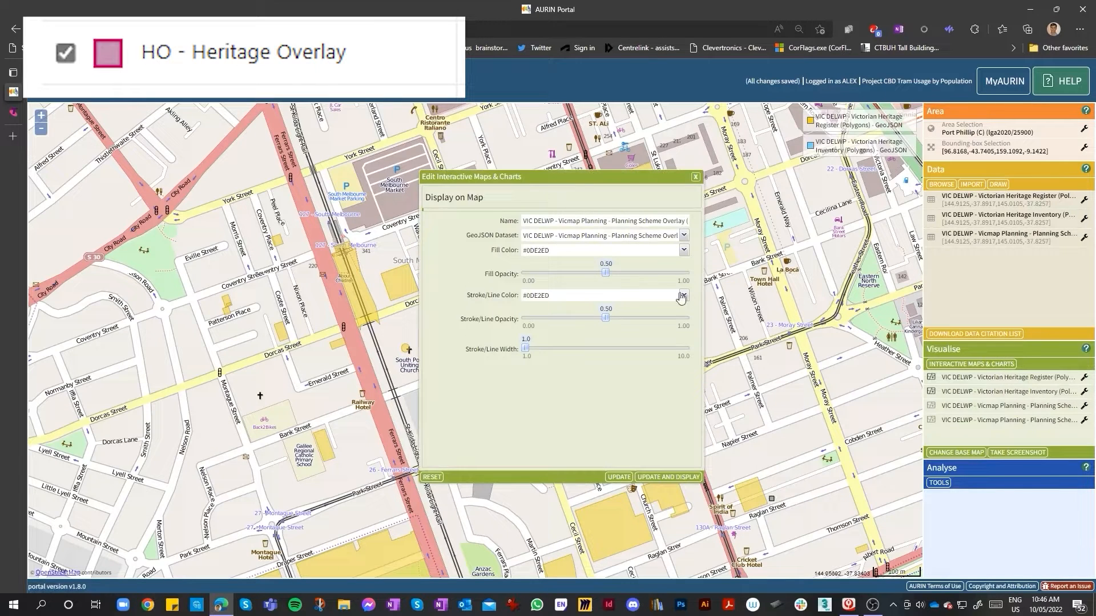
{"action": "left_click", "coordinate": [684, 251]}
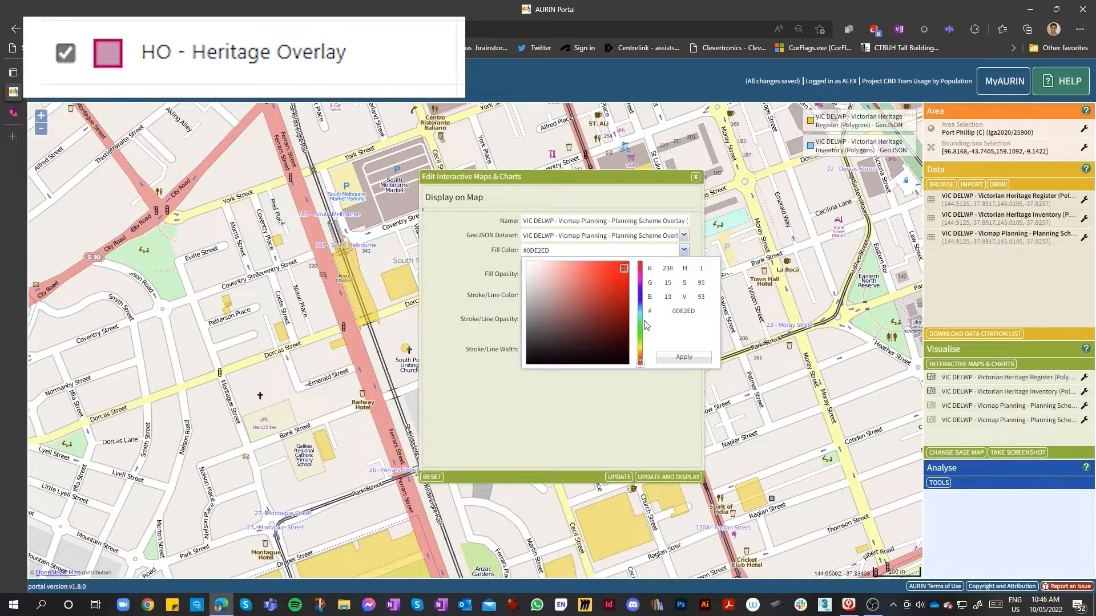
{"action": "left_click", "coordinate": [616, 271]}
{"action": "left_click", "coordinate": [639, 281]}
{"action": "left_click", "coordinate": [639, 280]}
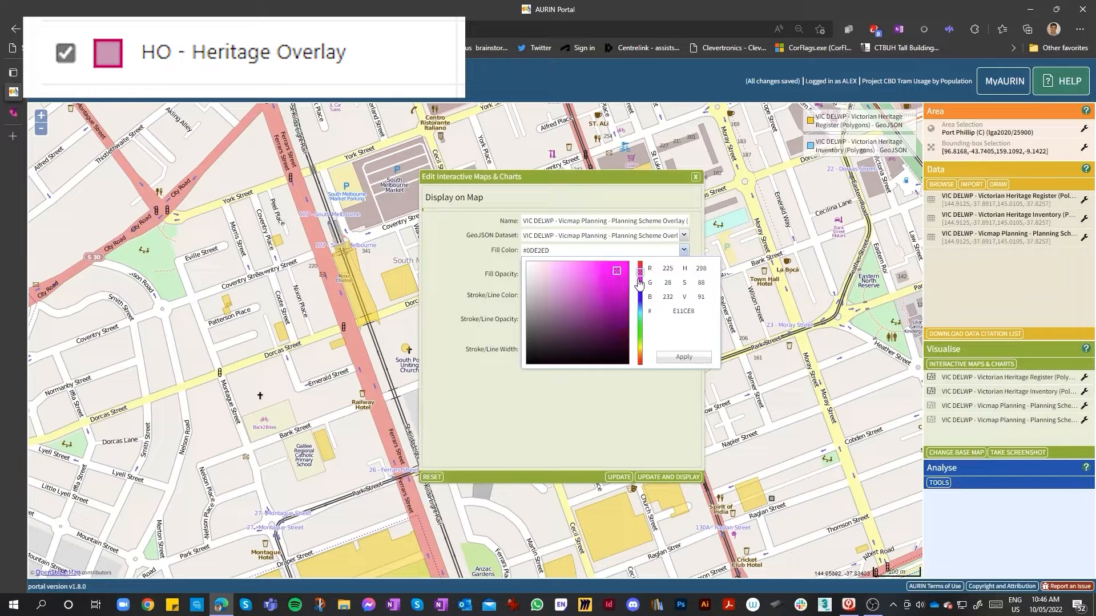
{"action": "left_click", "coordinate": [593, 263]}
{"action": "left_click", "coordinate": [569, 264]}
{"action": "left_click", "coordinate": [692, 359]}
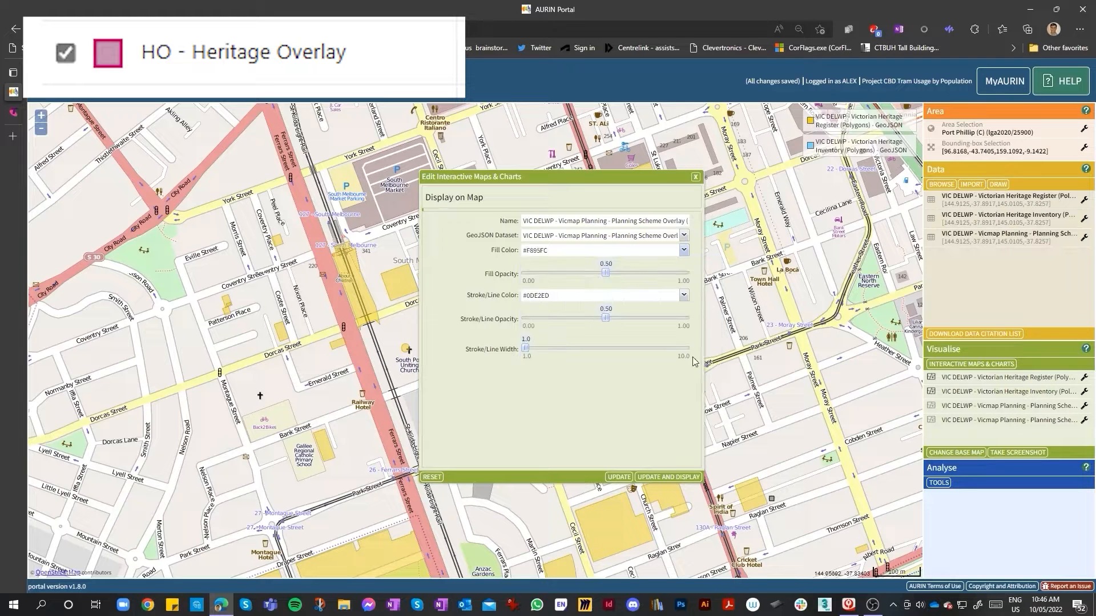
Set the Vicmap Planning layer's stroke colour to #9A06A4 and update the map display
{"action": "left_click", "coordinate": [683, 295]}
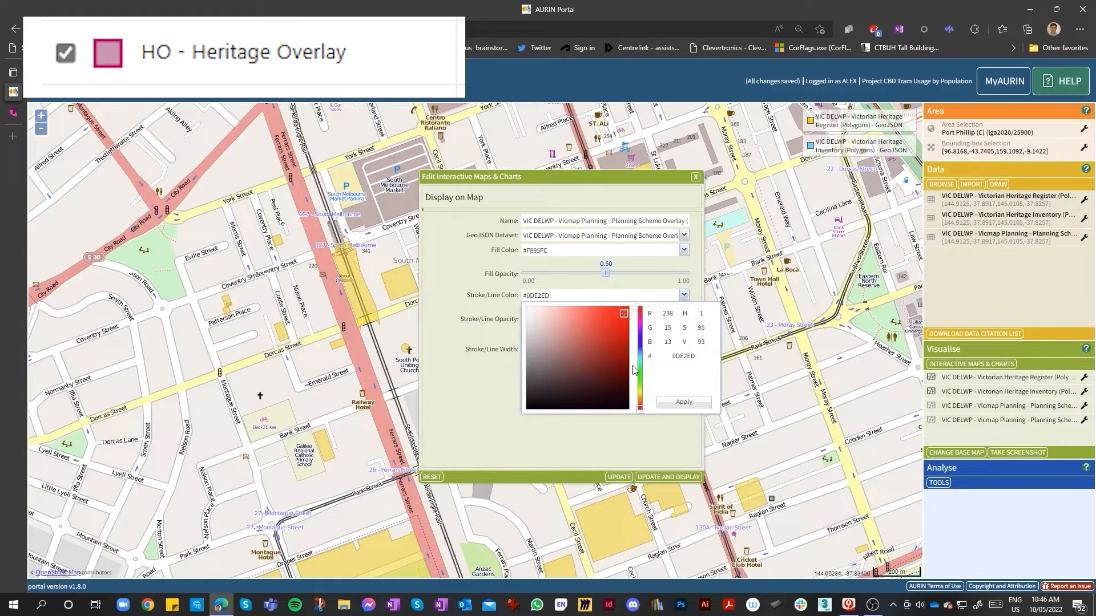
{"action": "left_click", "coordinate": [639, 323]}
{"action": "left_click", "coordinate": [640, 325]}
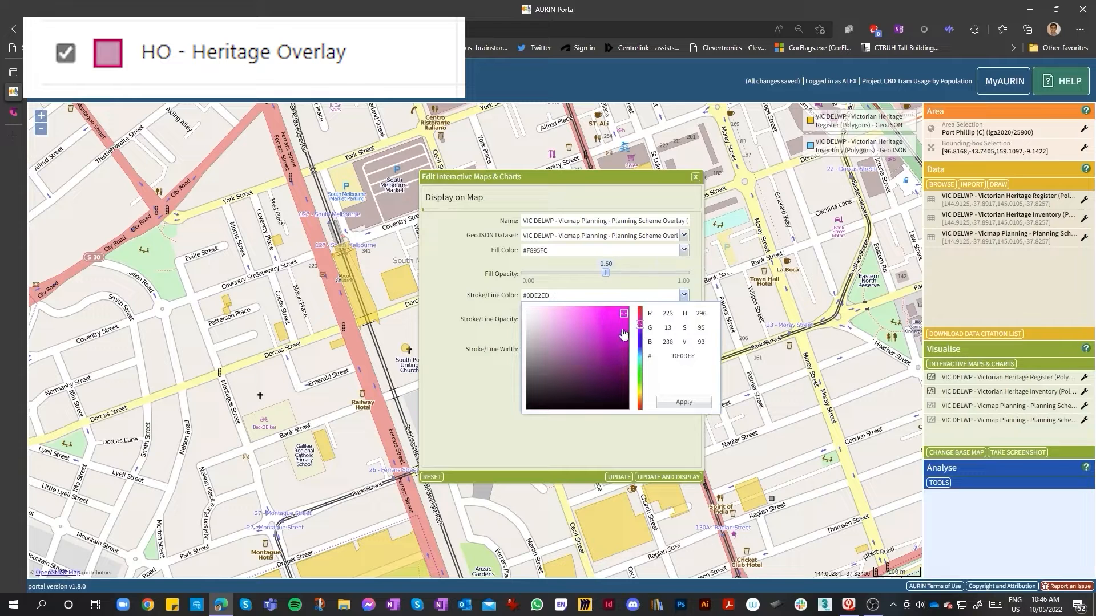
{"action": "left_click_drag", "start_coordinate": [623, 334], "coordinate": [625, 343]}
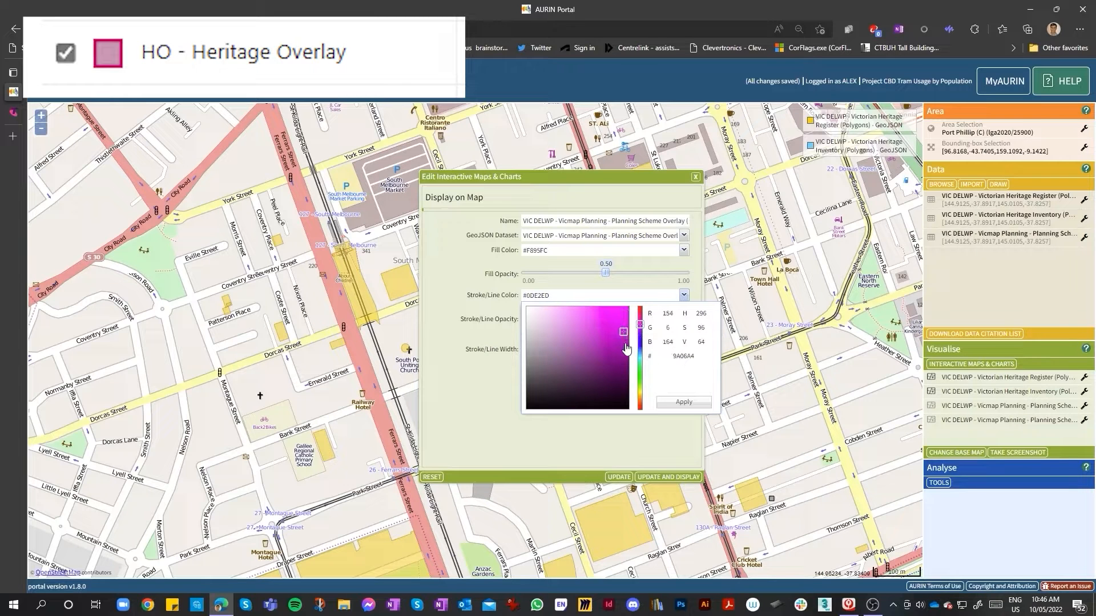
{"action": "left_click", "coordinate": [695, 402]}
{"action": "left_click", "coordinate": [677, 477]}
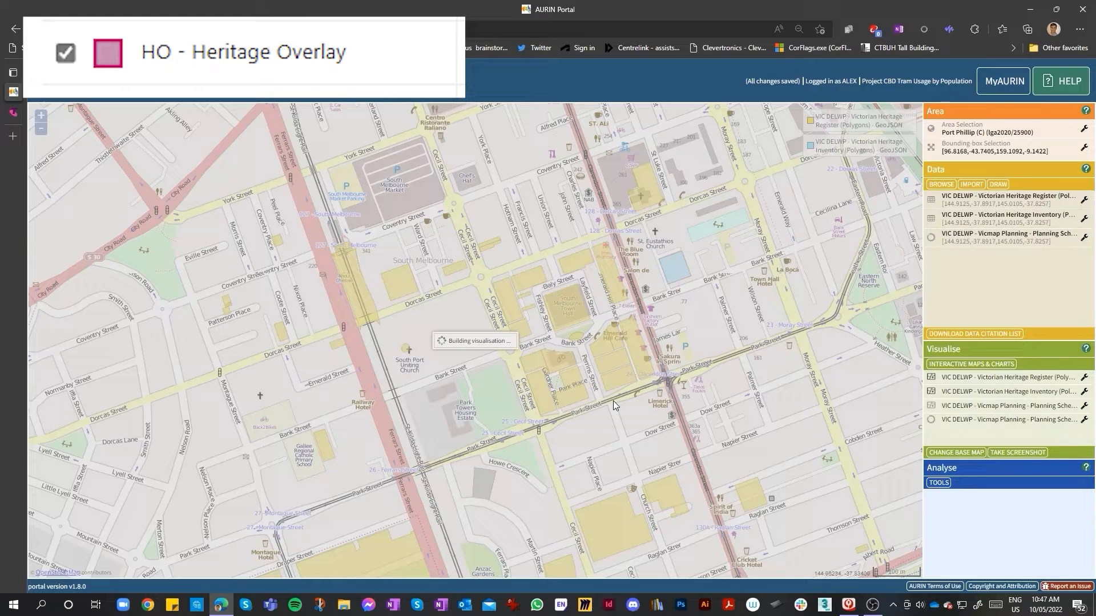
Remove the duplicate Vicmap Planning visualisation and confirm displaying the large planning dataset
{"action": "left_click", "coordinate": [1084, 406]}
{"action": "left_click", "coordinate": [1048, 467]}
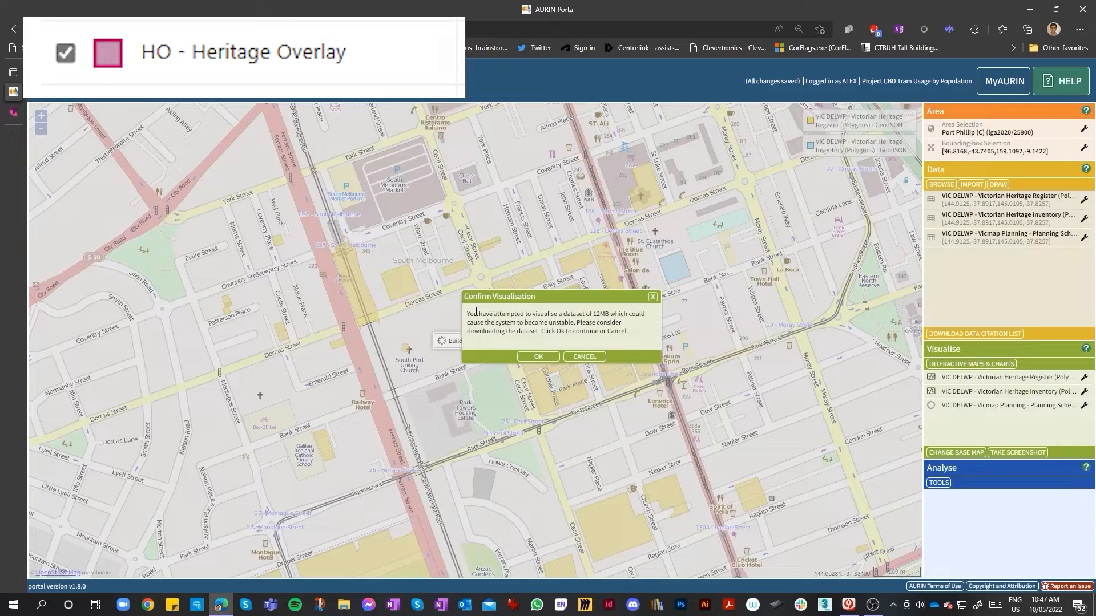
{"action": "left_click", "coordinate": [539, 357]}
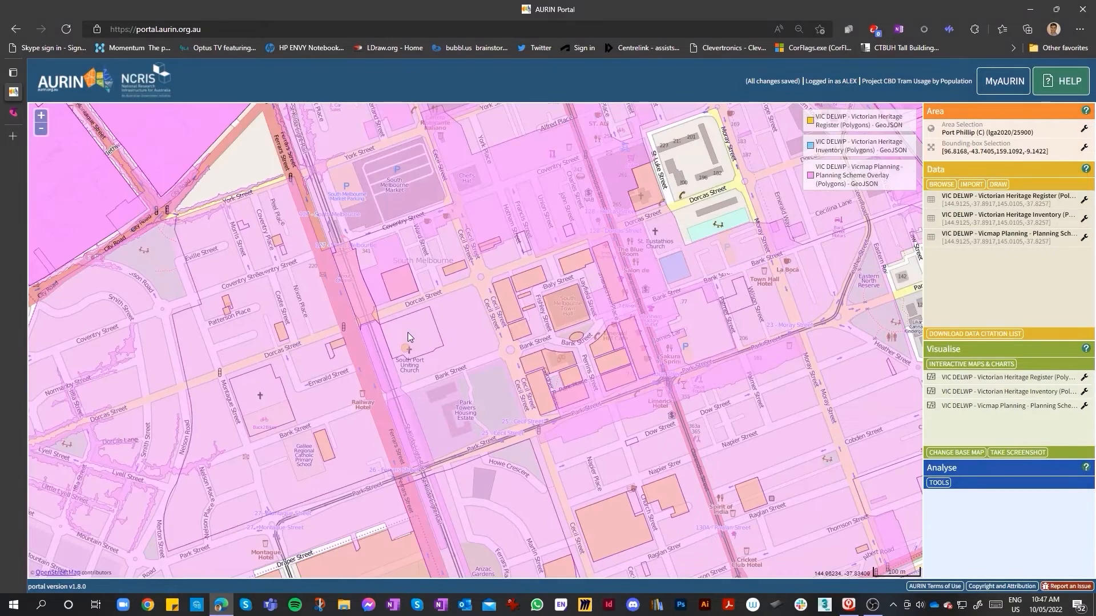
Zoom and pan around South Melbourne to examine the planning scheme overlay polygons and their attributes
{"action": "scroll", "coordinate": [469, 310], "scroll_direction": "down", "scroll_amount": 1}
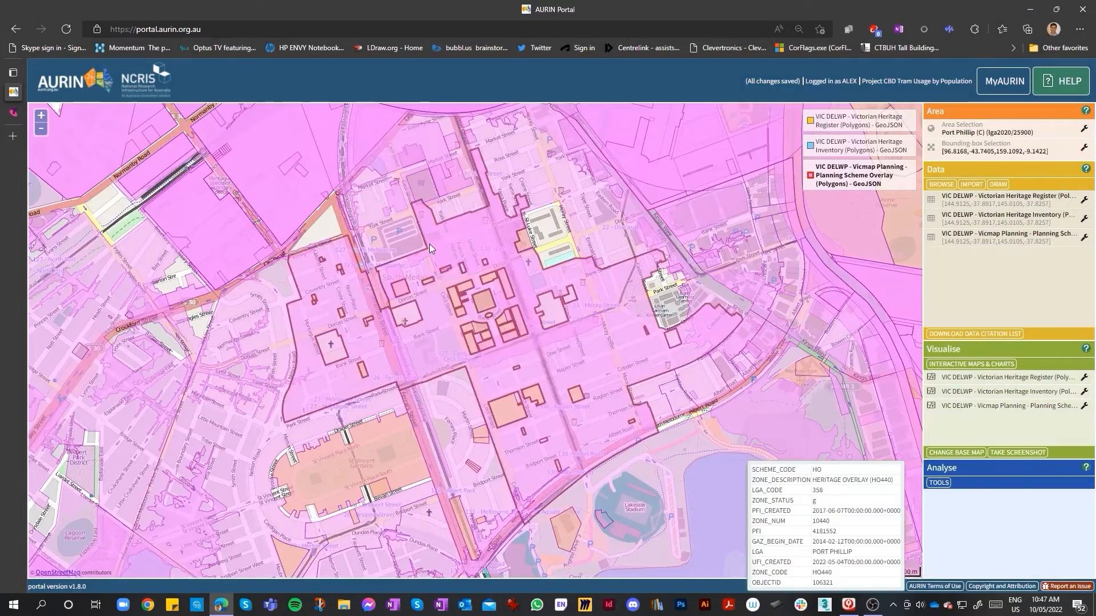
{"action": "scroll", "coordinate": [429, 244], "scroll_direction": "up", "scroll_amount": 1}
{"action": "scroll", "coordinate": [477, 288], "scroll_direction": "down", "scroll_amount": 1}
{"action": "scroll", "coordinate": [478, 269], "scroll_direction": "down", "scroll_amount": 1}
{"action": "scroll", "coordinate": [464, 229], "scroll_direction": "up", "scroll_amount": 3}
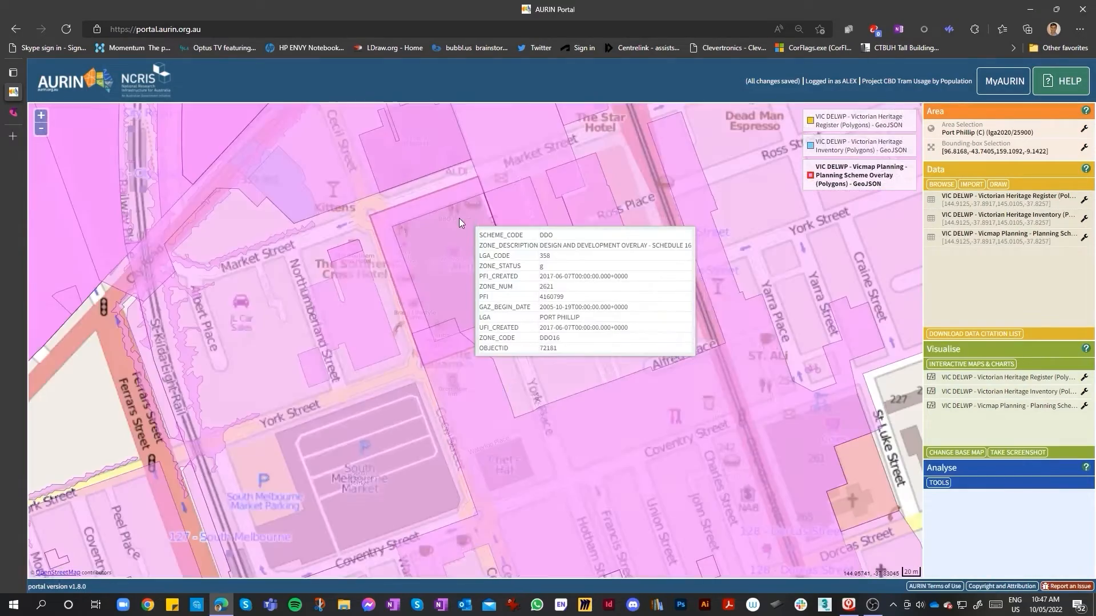
{"action": "scroll", "coordinate": [435, 330], "scroll_direction": "down", "scroll_amount": 1}
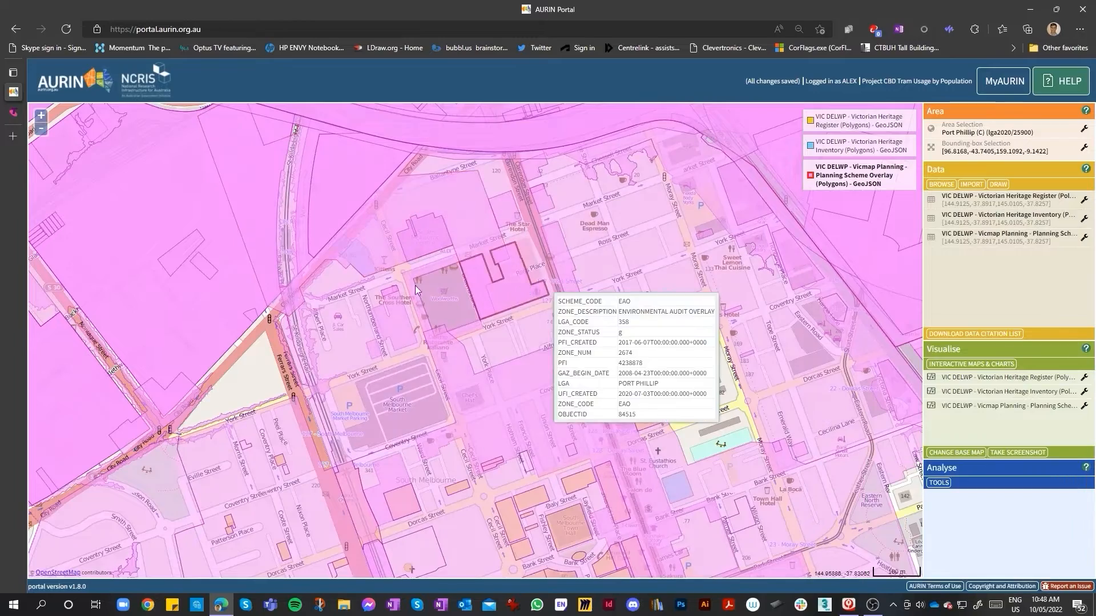
{"action": "scroll", "coordinate": [411, 209], "scroll_direction": "up", "scroll_amount": 3}
{"action": "scroll", "coordinate": [414, 209], "scroll_direction": "down", "scroll_amount": 3}
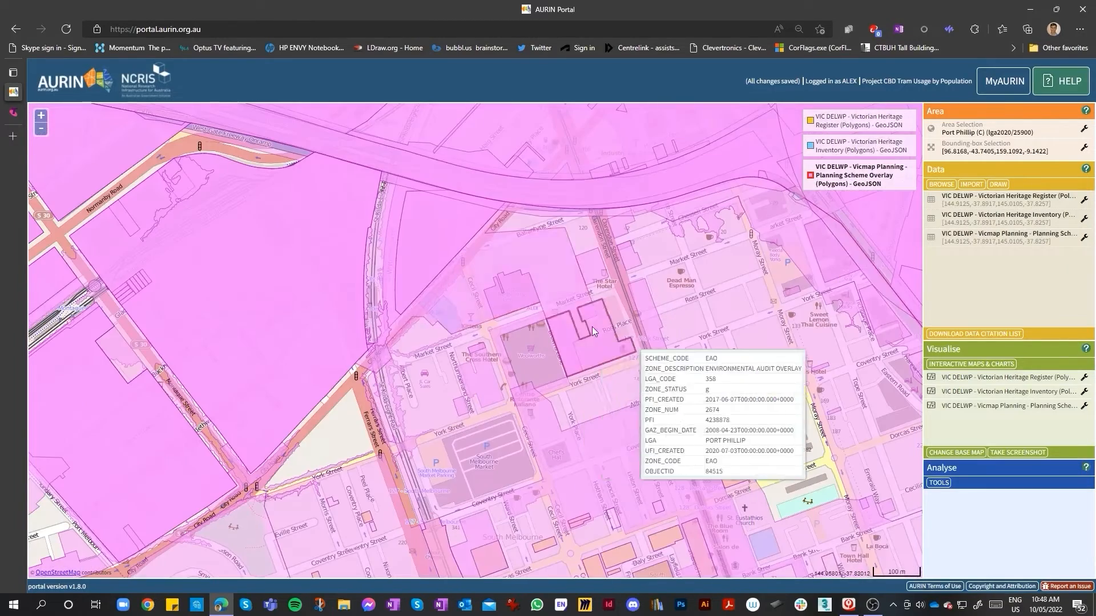
{"action": "scroll", "coordinate": [515, 269], "scroll_direction": "up", "scroll_amount": 2}
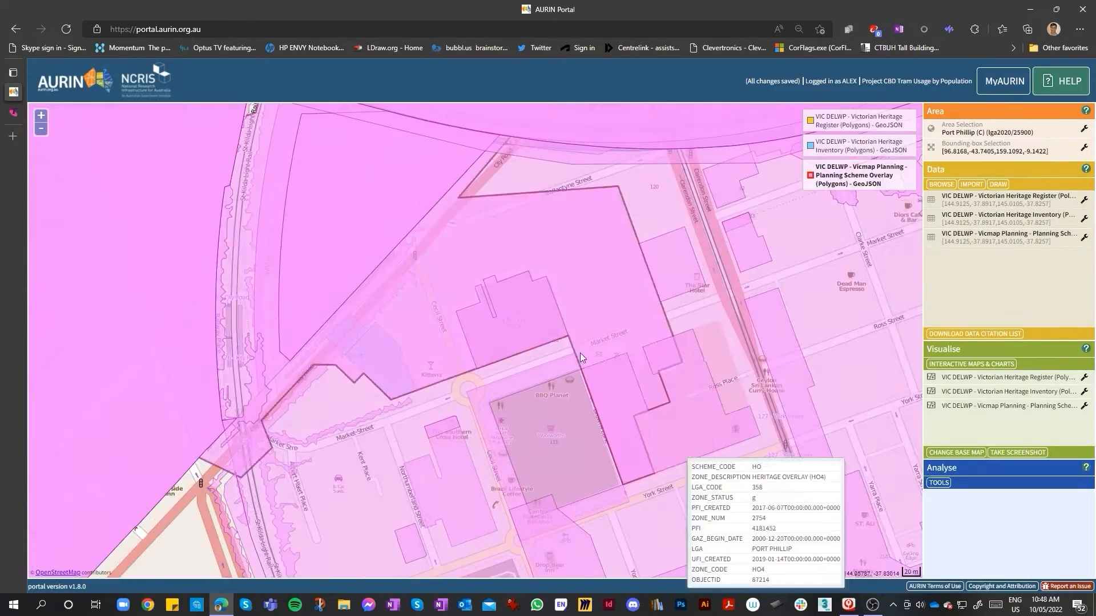
{"action": "scroll", "coordinate": [562, 298], "scroll_direction": "down", "scroll_amount": 2}
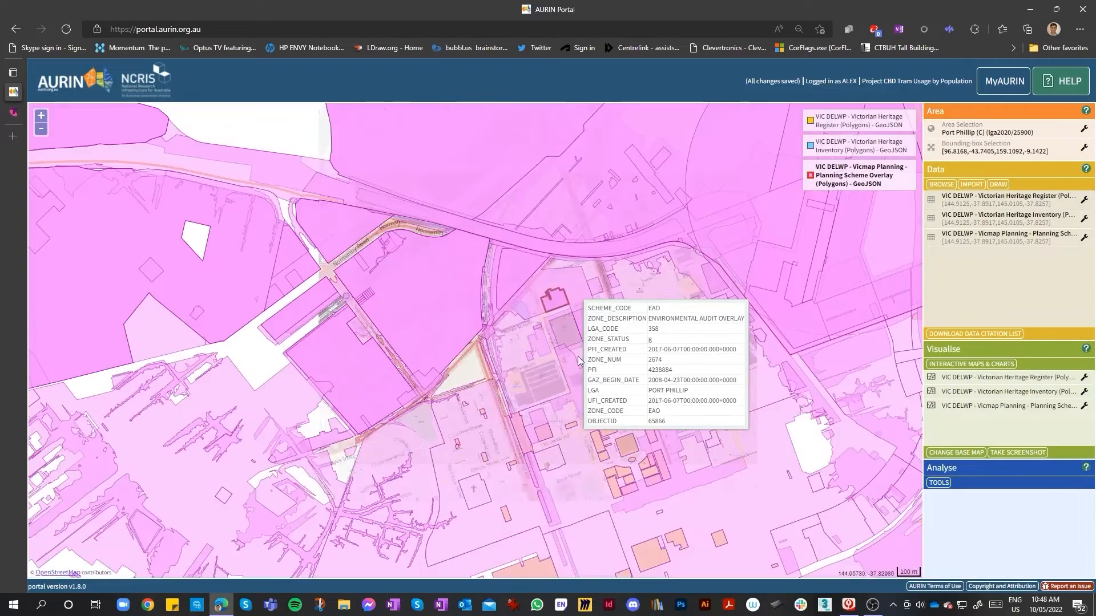
{"action": "scroll", "coordinate": [582, 357], "scroll_direction": "up", "scroll_amount": 2}
{"action": "left_click_drag", "start_coordinate": [626, 363], "coordinate": [529, 323]}
{"action": "scroll", "coordinate": [529, 323], "scroll_direction": "down", "scroll_amount": 2}
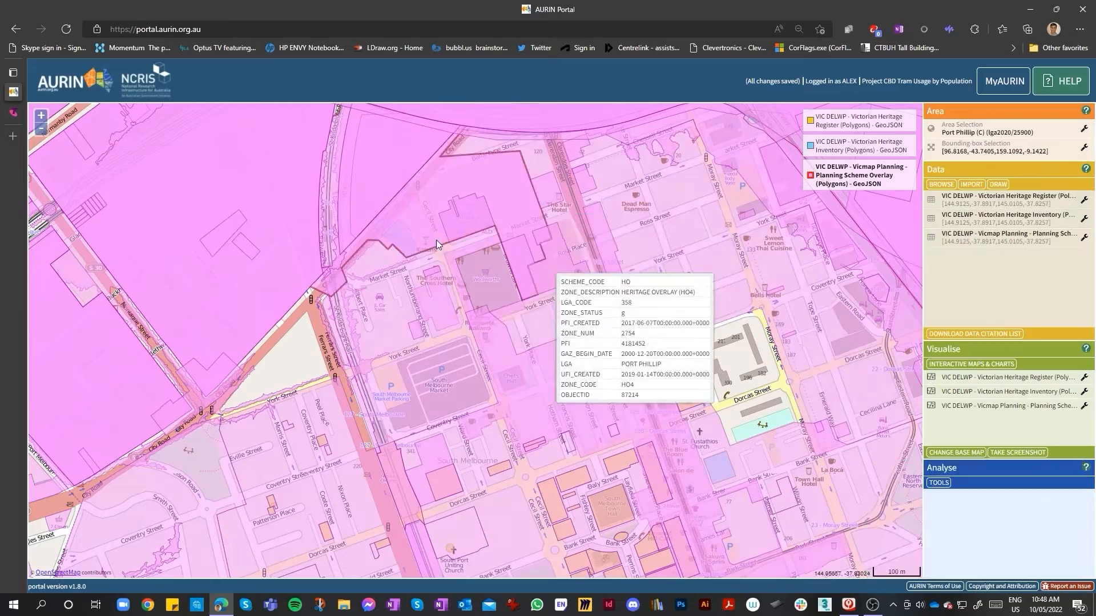
{"action": "left_click", "coordinate": [538, 207]}
{"action": "left_click_drag", "start_coordinate": [452, 279], "coordinate": [457, 289]}
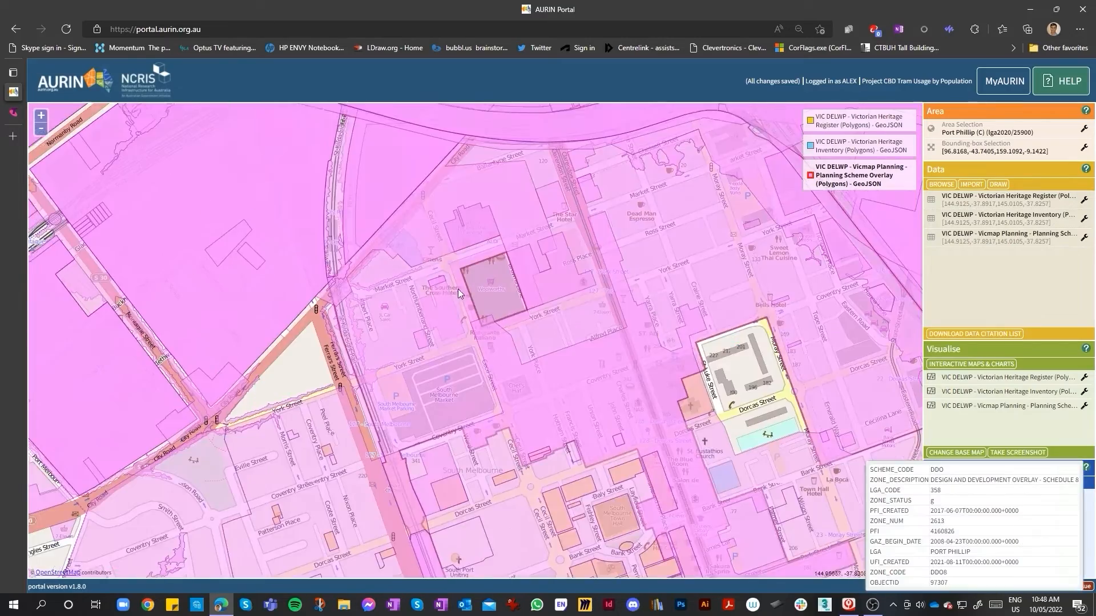
{"action": "scroll", "coordinate": [458, 287], "scroll_direction": "up", "scroll_amount": 2}
{"action": "scroll", "coordinate": [433, 243], "scroll_direction": "down", "scroll_amount": 3}
{"action": "scroll", "coordinate": [419, 180], "scroll_direction": "up", "scroll_amount": 3}
{"action": "scroll", "coordinate": [502, 268], "scroll_direction": "down", "scroll_amount": 2}
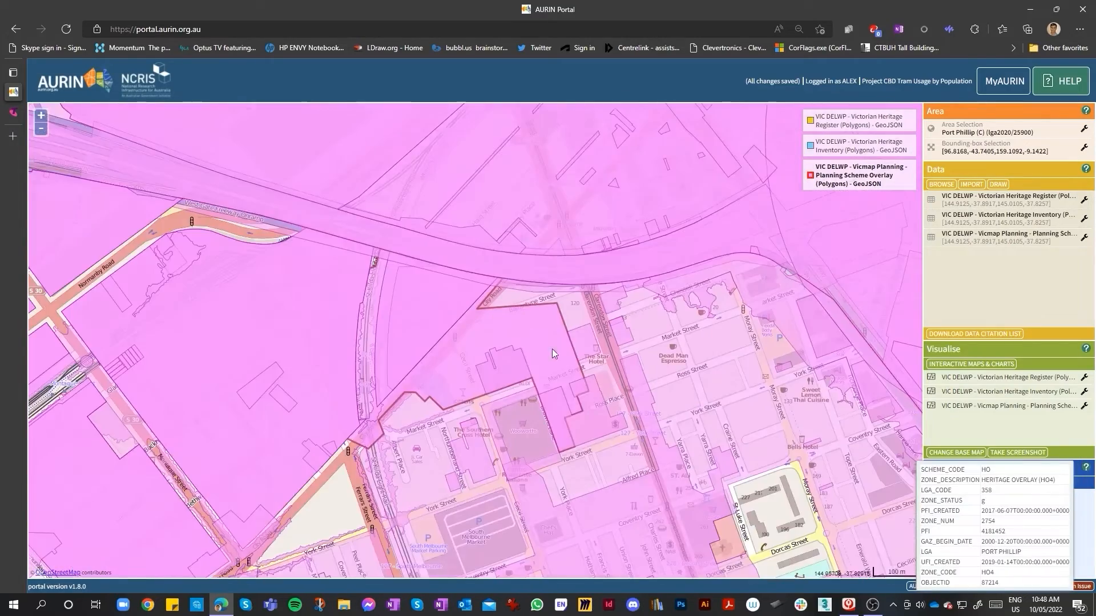
{"action": "scroll", "coordinate": [574, 370], "scroll_direction": "up", "scroll_amount": 1}
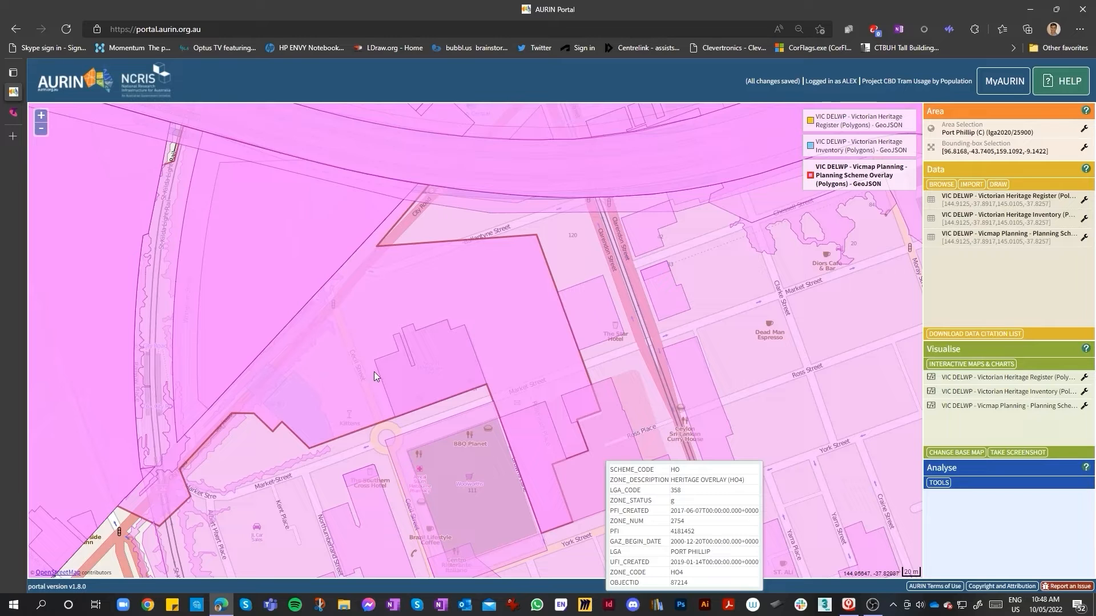
{"action": "left_click", "coordinate": [457, 377]}
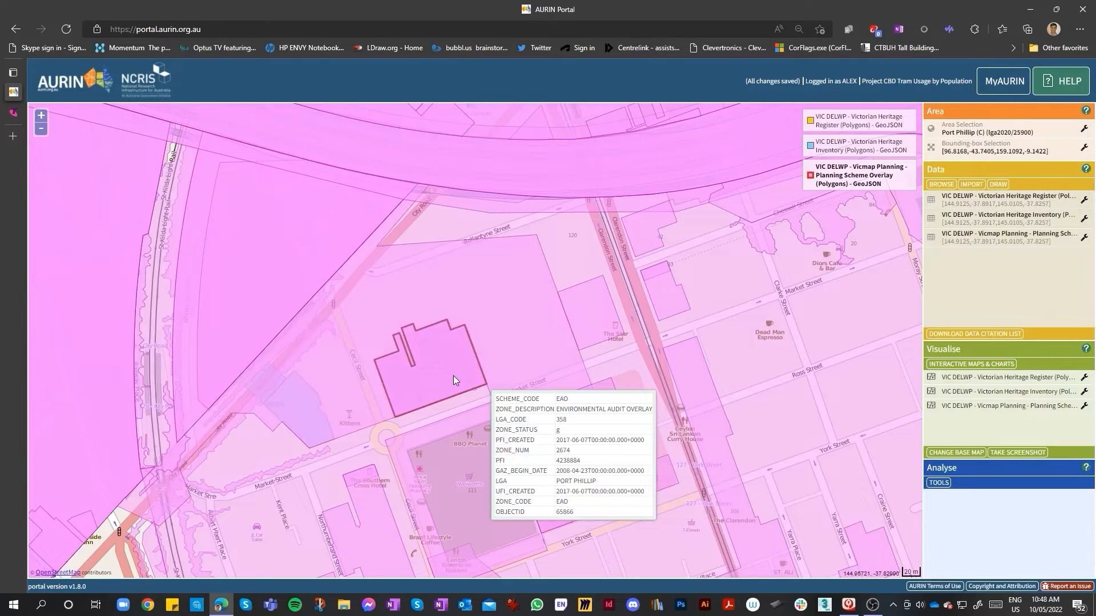
{"action": "scroll", "coordinate": [464, 369], "scroll_direction": "down", "scroll_amount": 4}
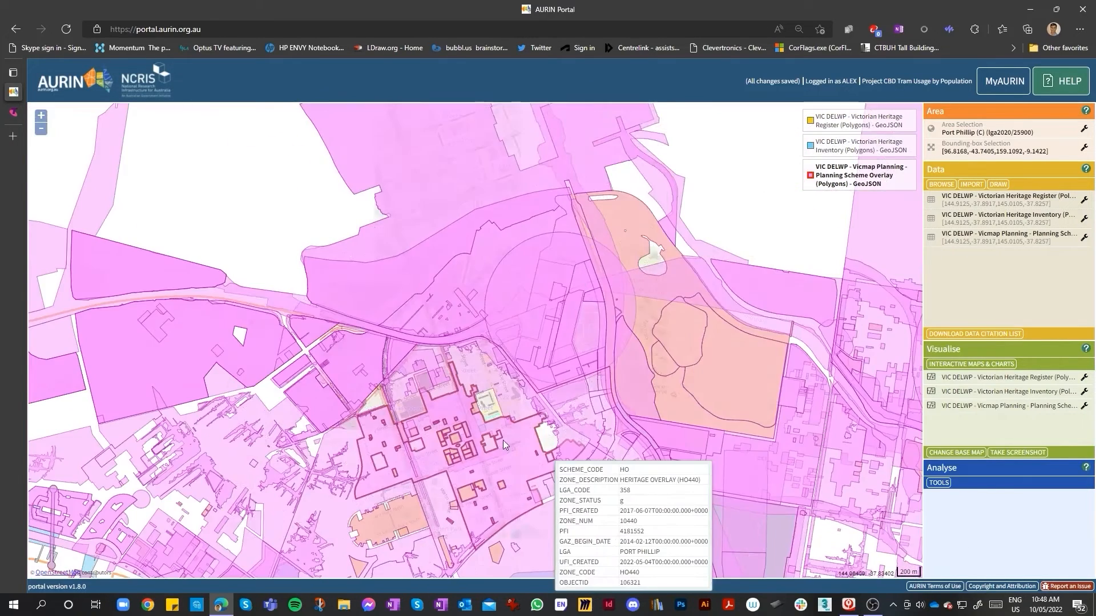
{"action": "scroll", "coordinate": [456, 440], "scroll_direction": "up", "scroll_amount": 2}
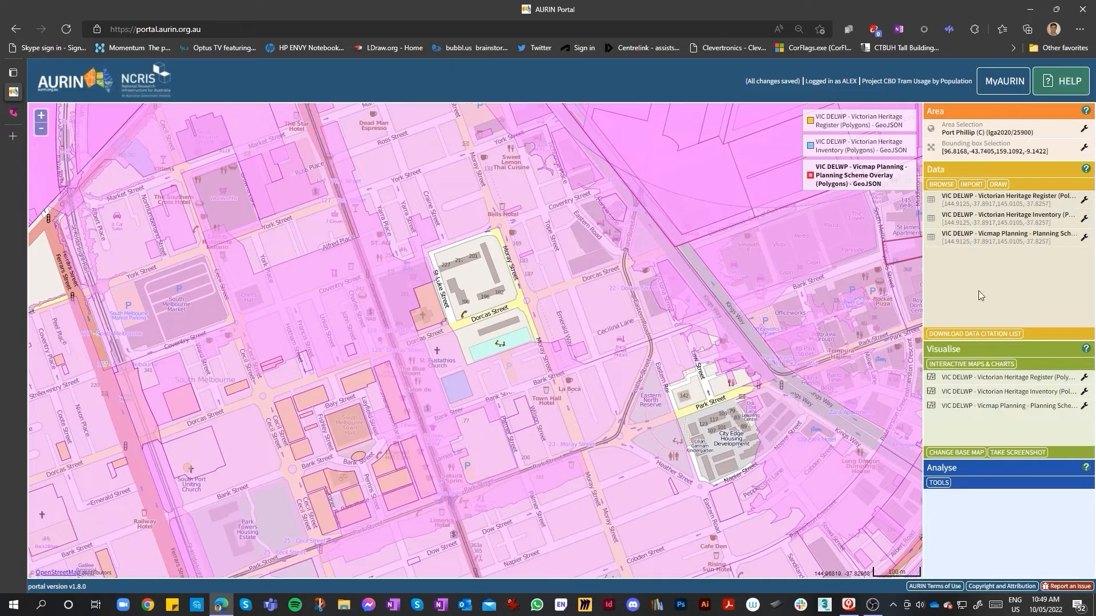
{"action": "left_click", "coordinate": [1084, 201]}
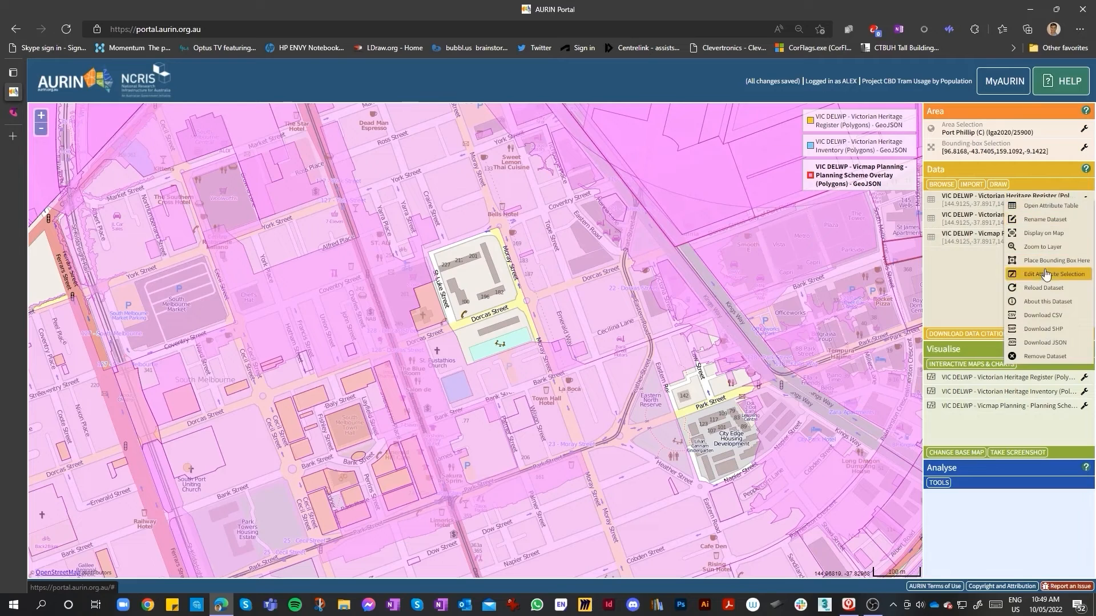
{"action": "left_click", "coordinate": [974, 301]}
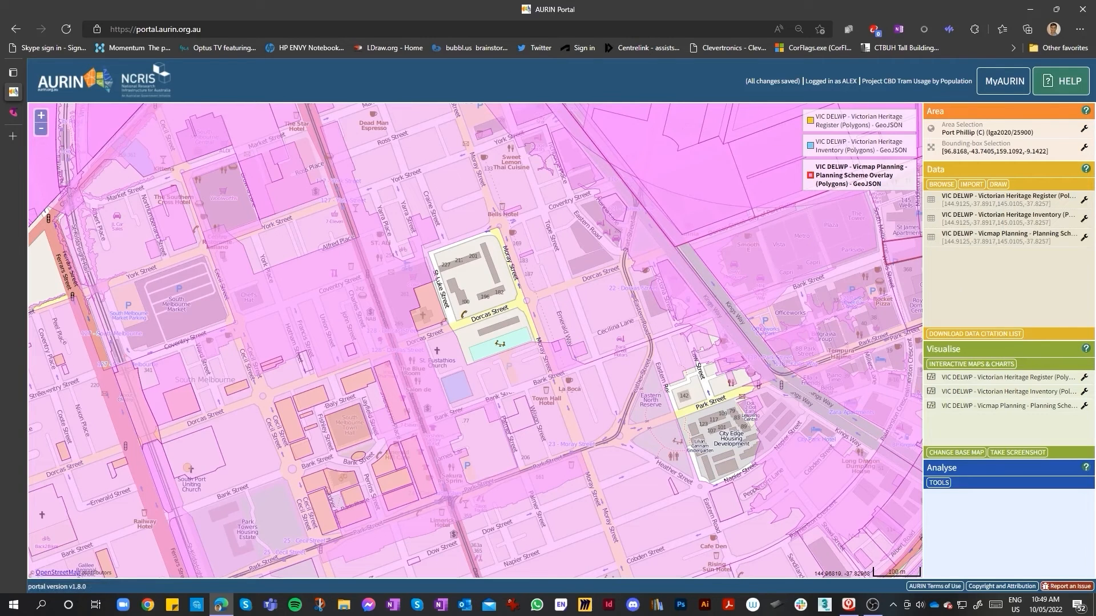